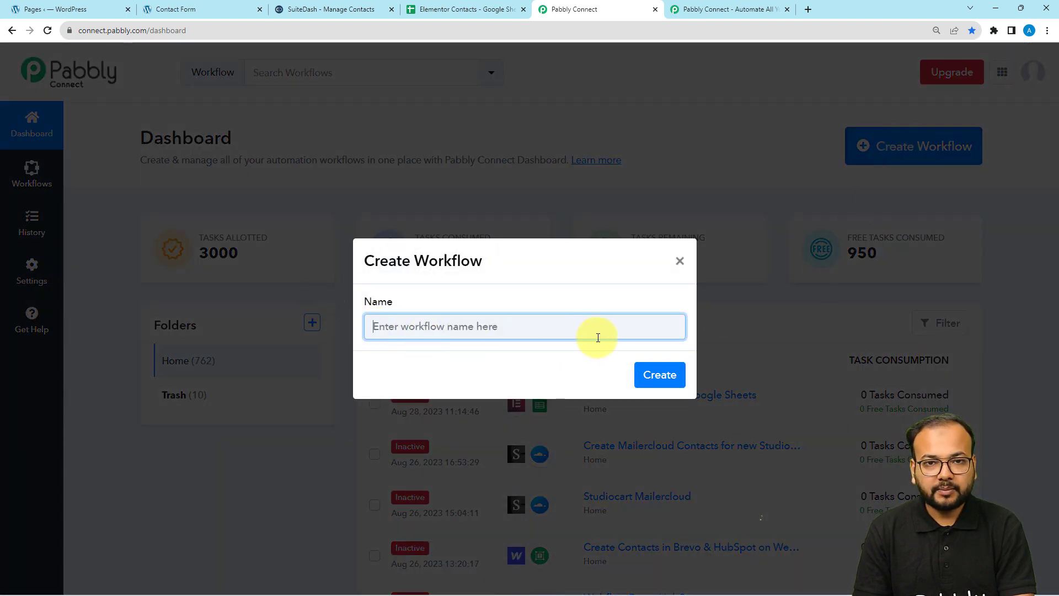
Create a workflow whose pasted name starts with "Create SuiteDash Contact & a Row in Google Sheets on Element".
{"action": "key", "text": "ctrl+v"}
{"action": "left_click", "coordinate": [467, 389]}
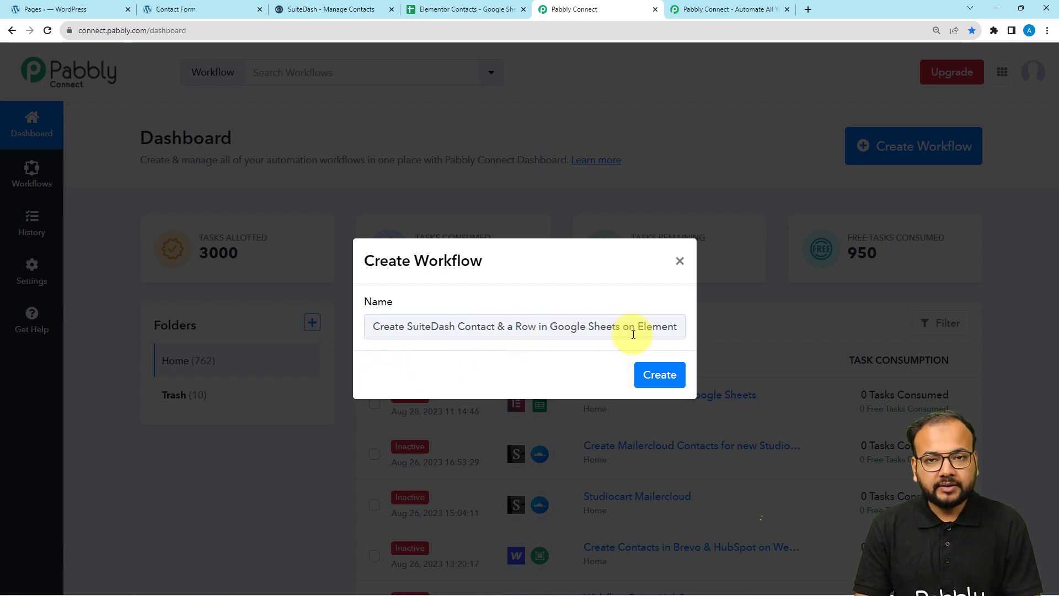
{"action": "left_click", "coordinate": [672, 383]}
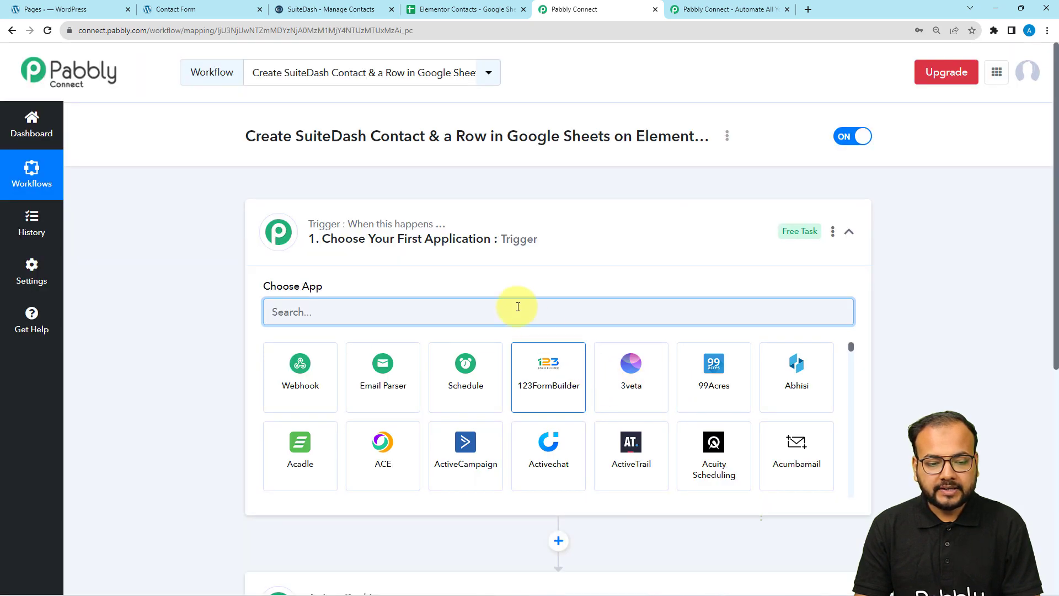
Set the workflow's trigger application to Elementor with New Form Submission as the trigger event.
{"action": "left_click", "coordinate": [516, 231]}
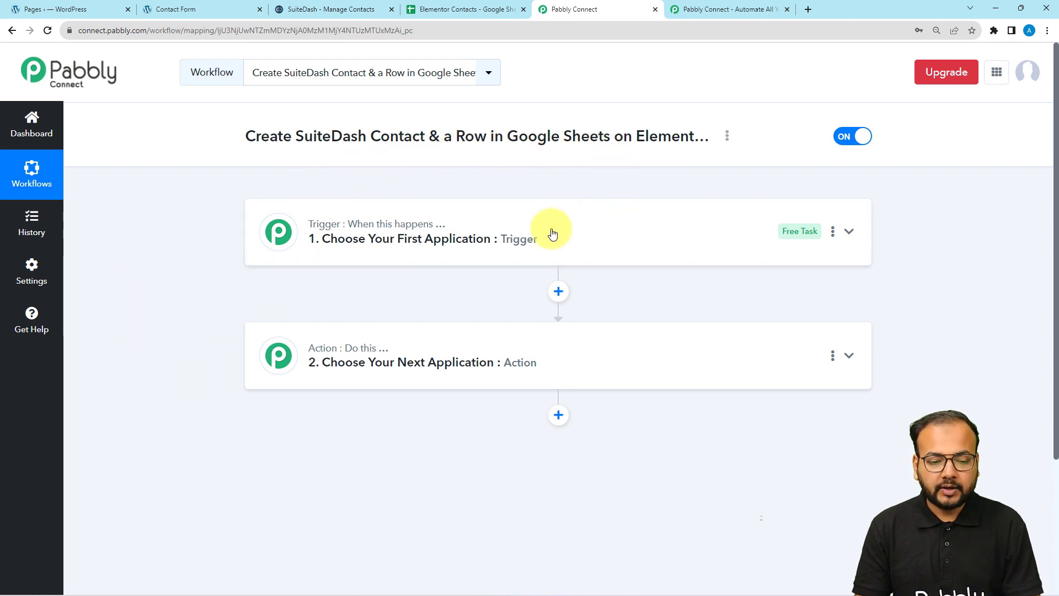
{"action": "left_click", "coordinate": [488, 234]}
{"action": "scroll", "coordinate": [319, 249], "scroll_direction": "down", "scroll_amount": 2}
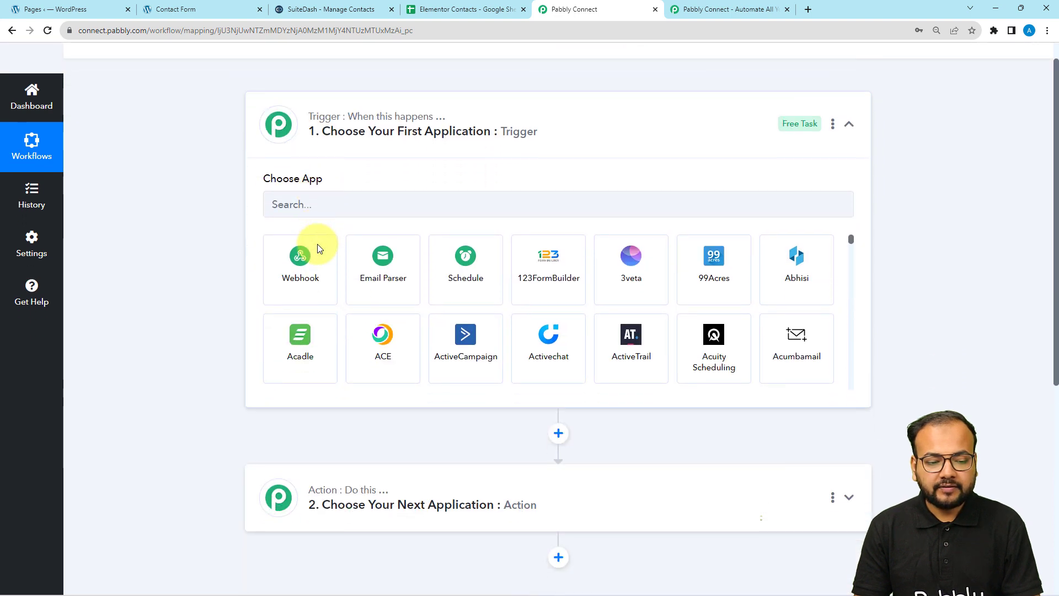
{"action": "left_click", "coordinate": [335, 206]}
{"action": "type", "text": "e"}
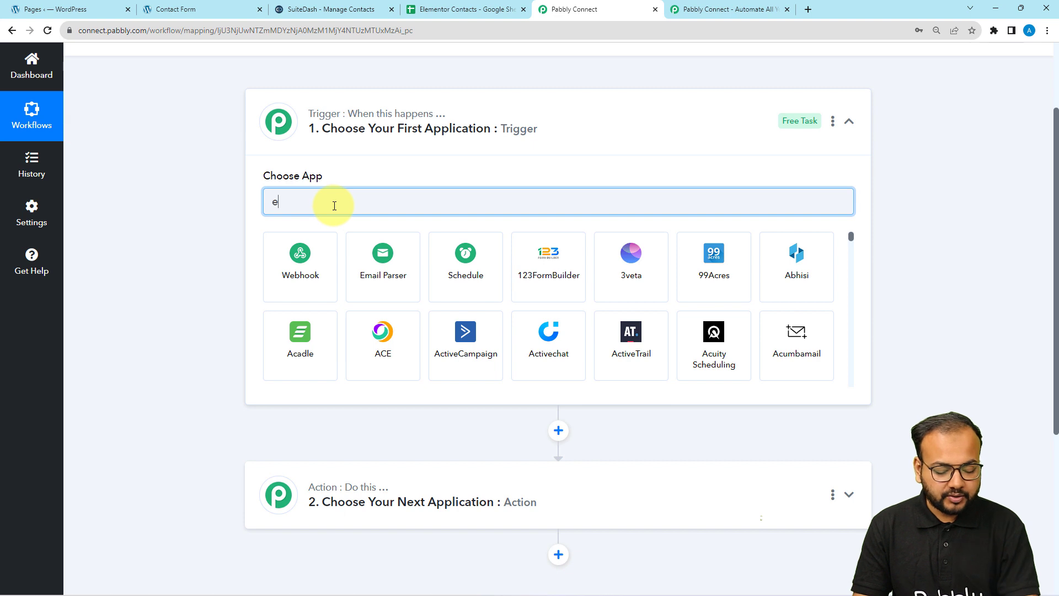
{"action": "type", "text": "k"}
{"action": "key", "text": "BackSpace"}
{"action": "type", "text": "le"}
{"action": "left_click", "coordinate": [279, 267]}
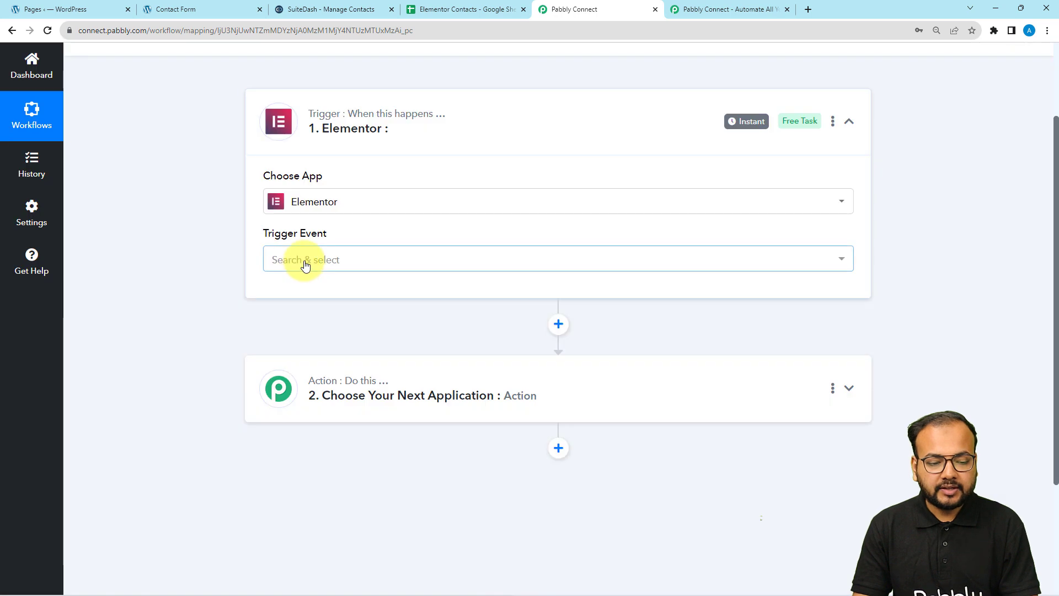
{"action": "left_click", "coordinate": [305, 266]}
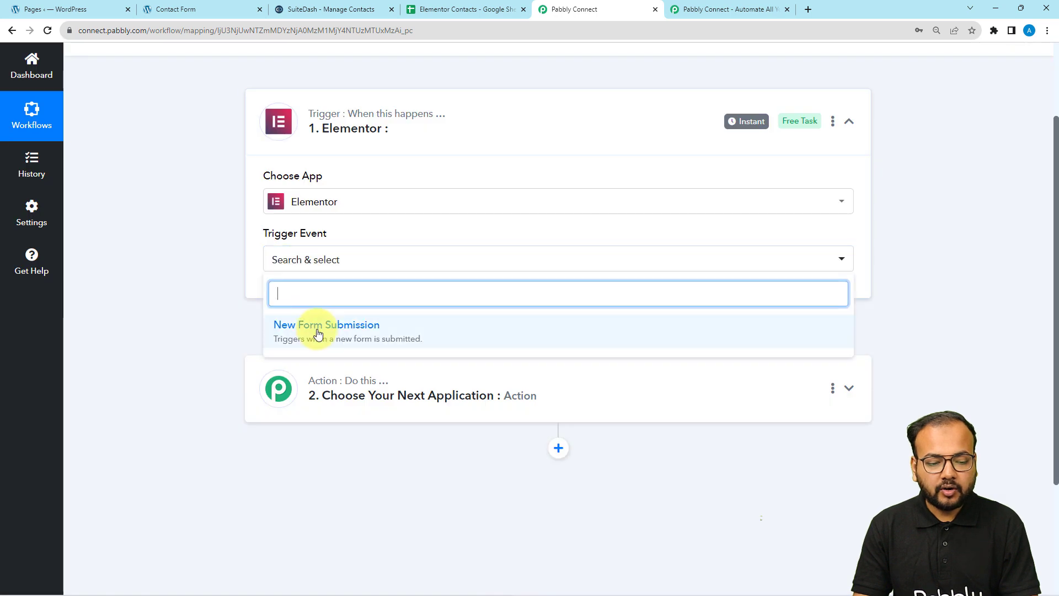
{"action": "left_click", "coordinate": [313, 325]}
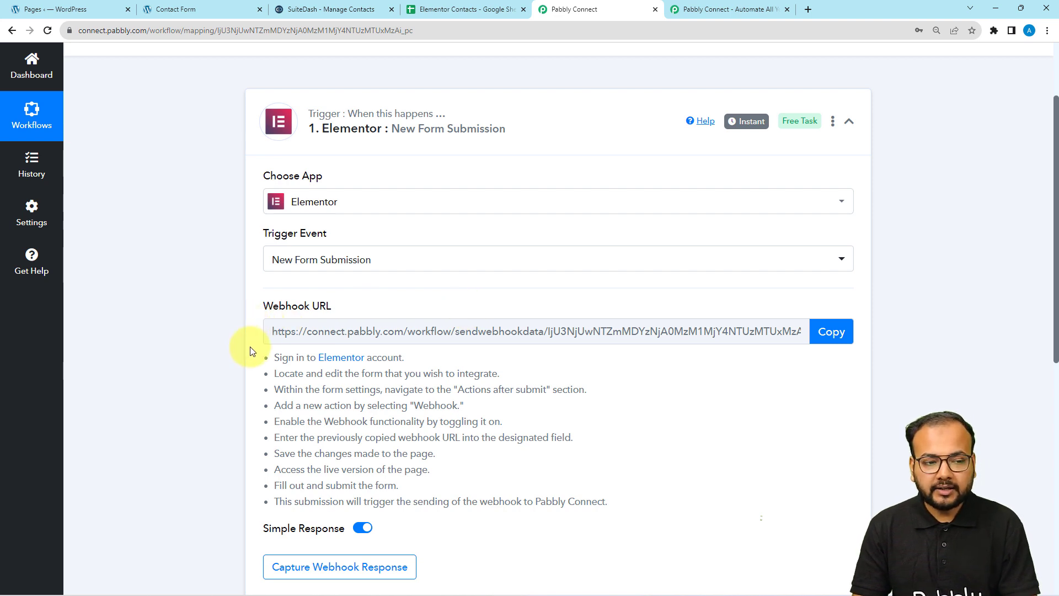
Copy the webhook URL of the Elementor trigger after reading its setup instructions.
{"action": "scroll", "coordinate": [250, 351], "scroll_direction": "down", "scroll_amount": 2}
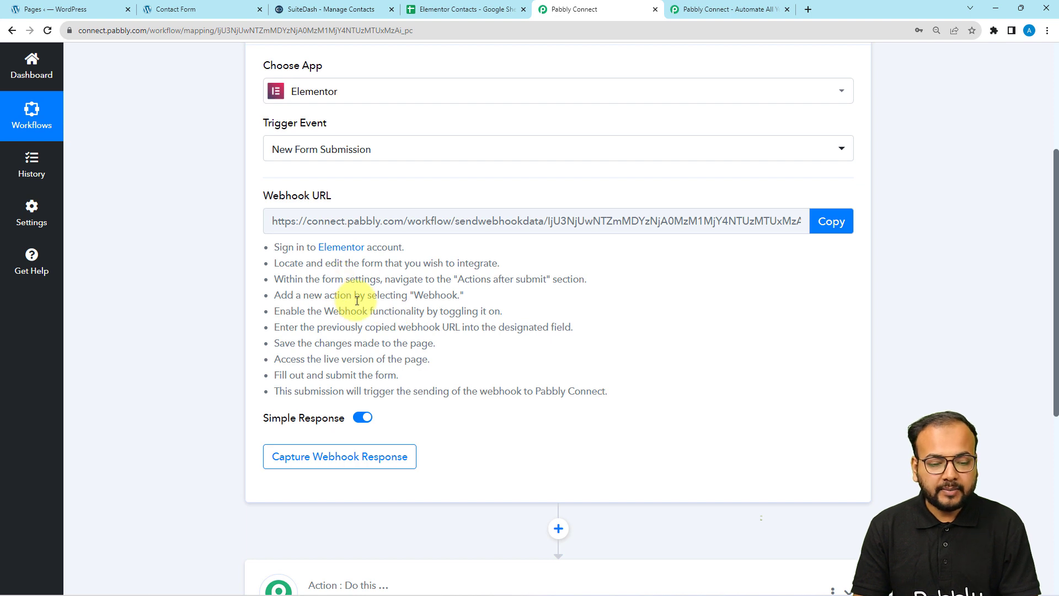
{"action": "left_click_drag", "start_coordinate": [357, 300], "coordinate": [392, 346]}
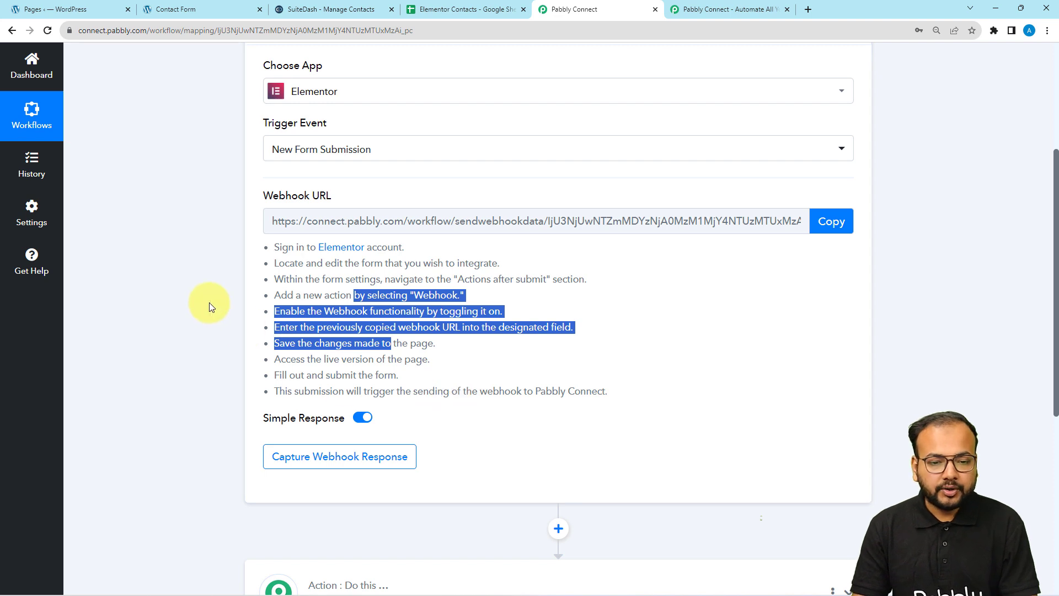
{"action": "left_click", "coordinate": [831, 221]}
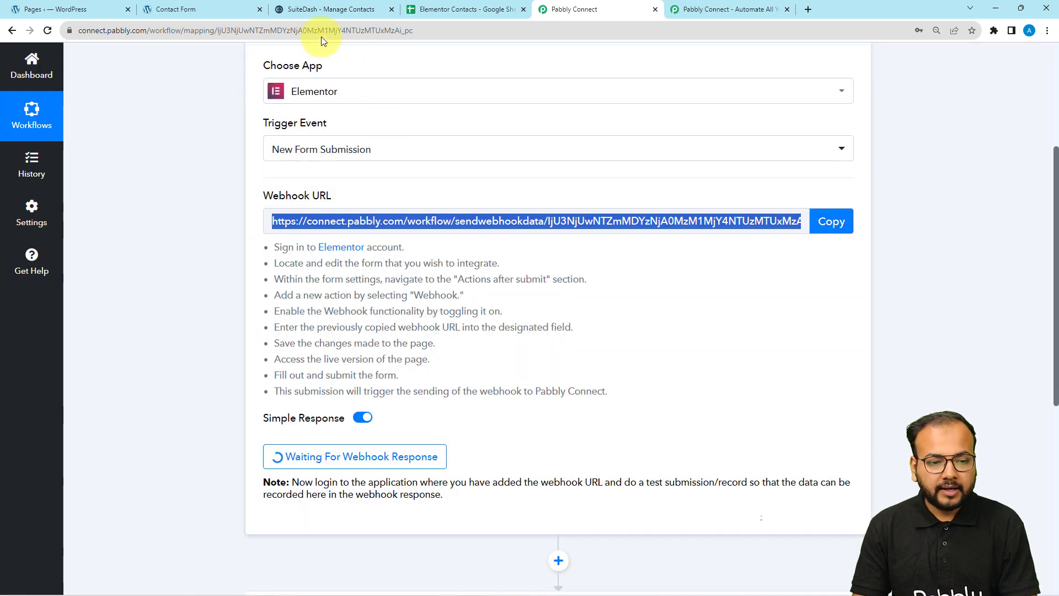
Switch to the WordPress Contact Form page, open it in the Elementor editor and select the form for editing.
{"action": "left_click", "coordinate": [84, 11]}
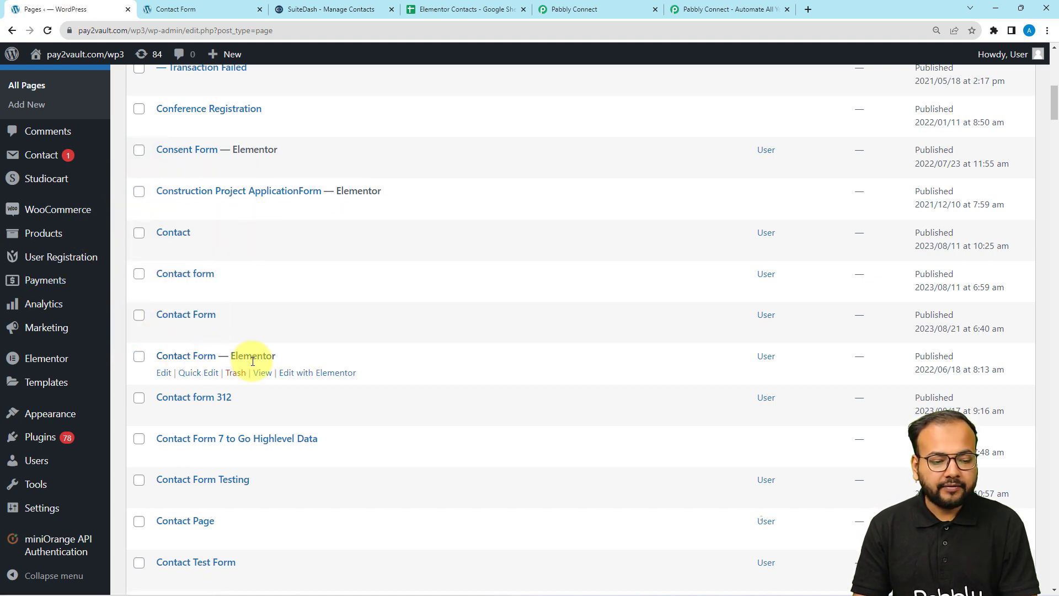
{"action": "left_click", "coordinate": [178, 12]}
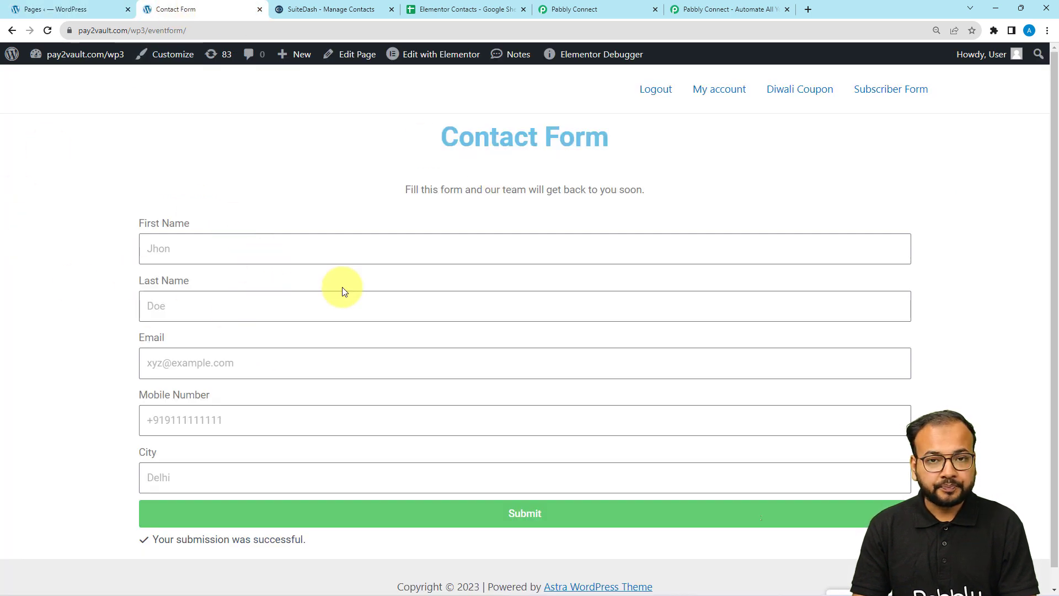
{"action": "left_click", "coordinate": [418, 63]}
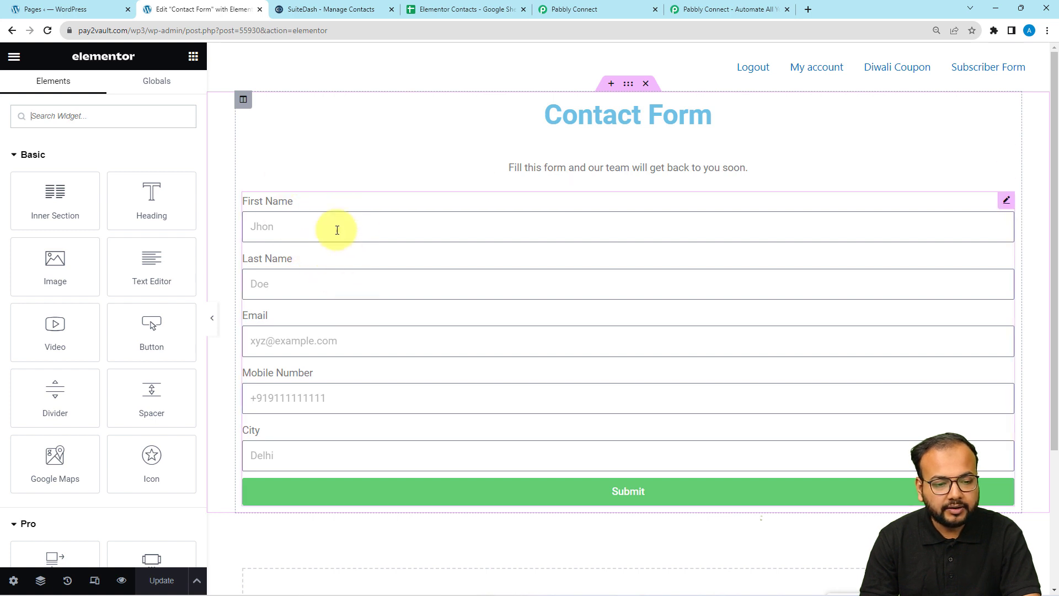
{"action": "left_click", "coordinate": [300, 226]}
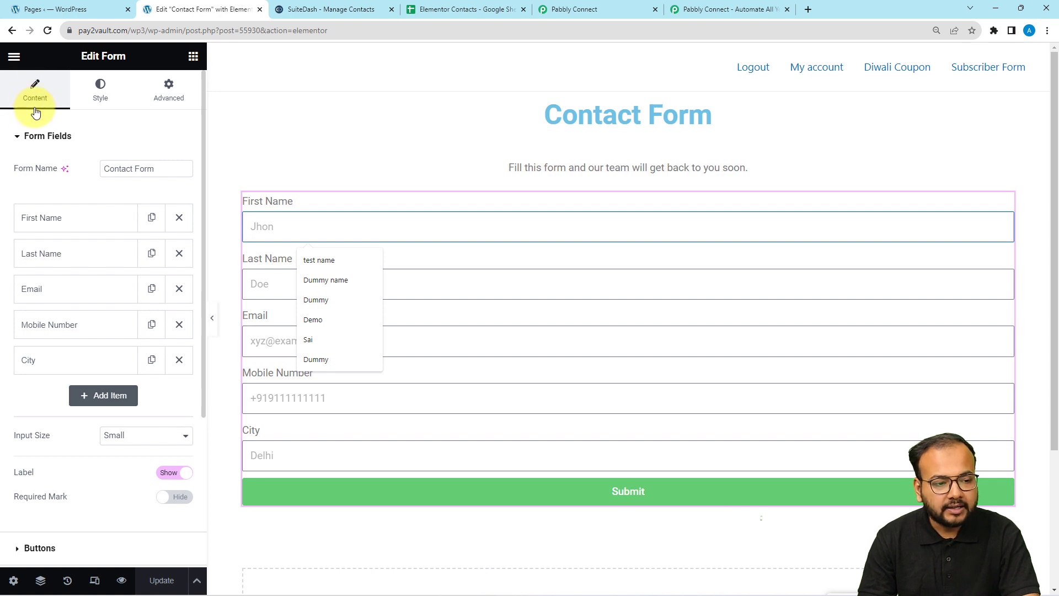
Check in the form's Actions After Submit settings whether Webhook is among the added actions.
{"action": "scroll", "coordinate": [24, 254], "scroll_direction": "down", "scroll_amount": 4}
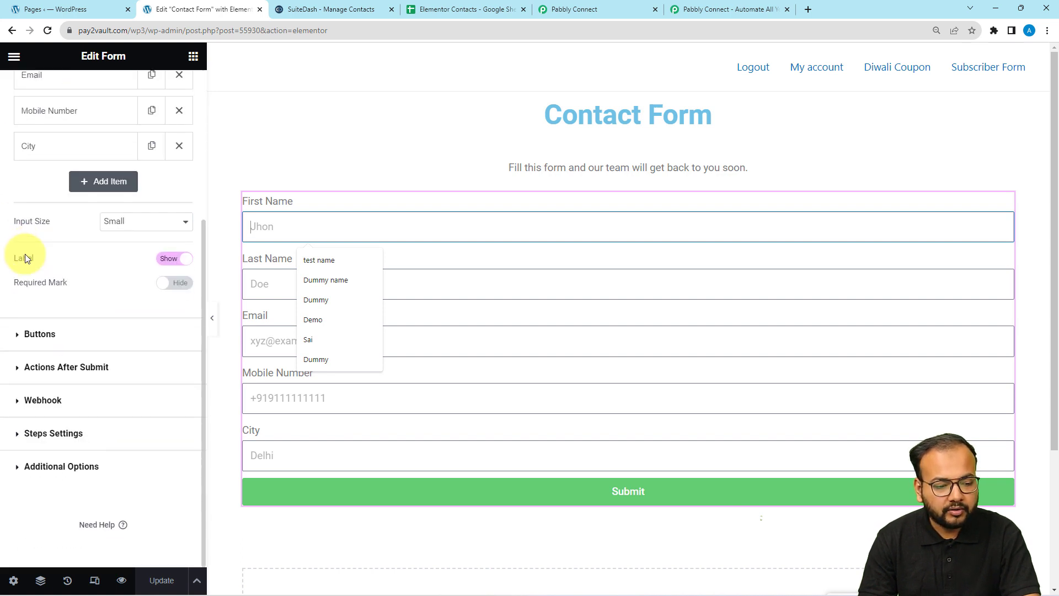
{"action": "left_click", "coordinate": [40, 368]}
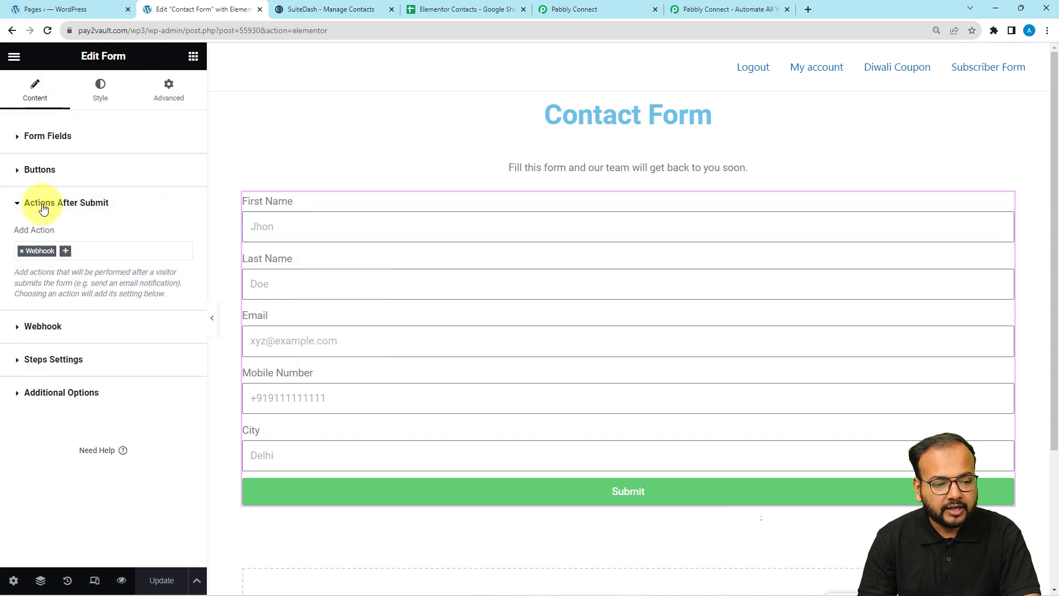
{"action": "left_click", "coordinate": [91, 253]}
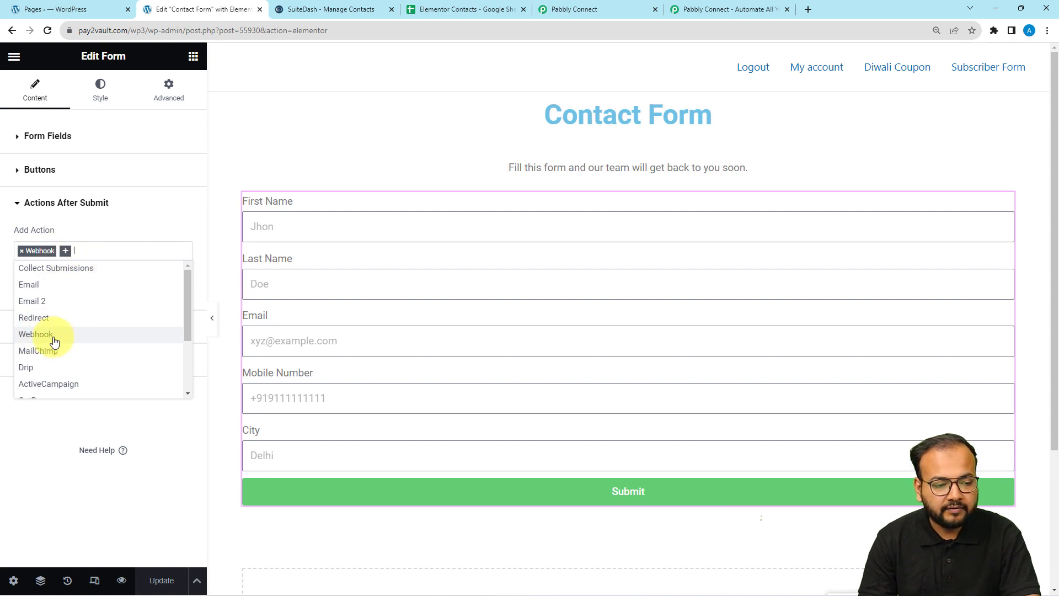
{"action": "left_click", "coordinate": [79, 216]}
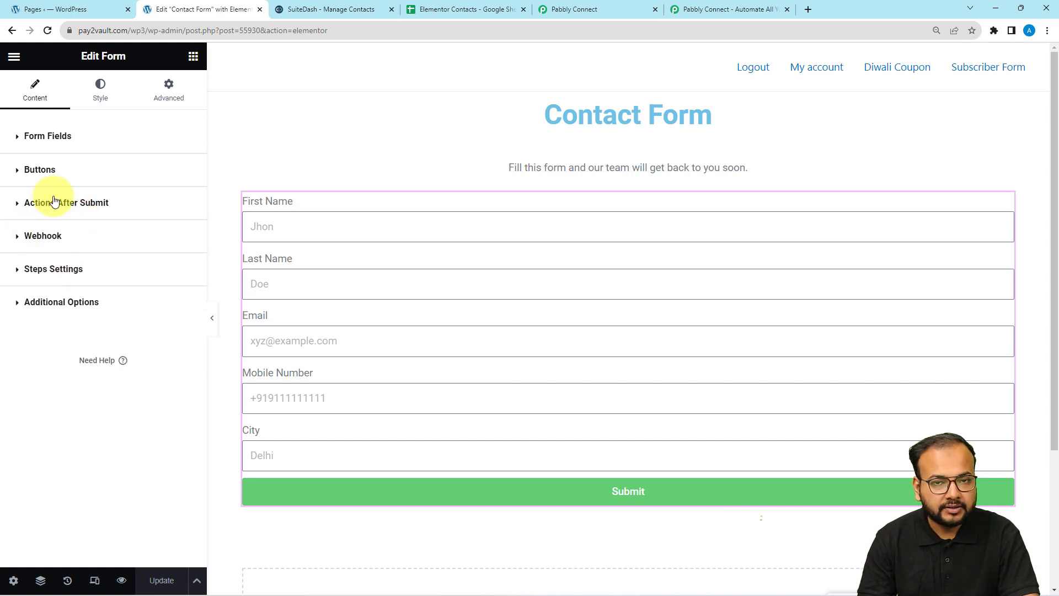
Paste the copied Pabbly webhook URL into the form's Webhook settings.
{"action": "left_click", "coordinate": [50, 242]}
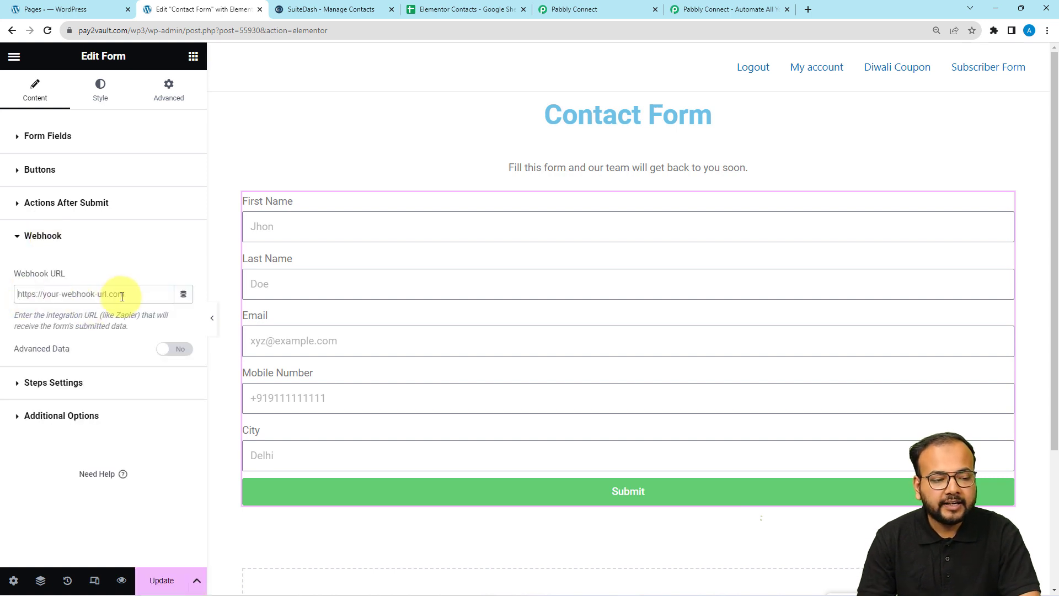
{"action": "right_click", "coordinate": [46, 296]}
{"action": "left_click", "coordinate": [61, 386]}
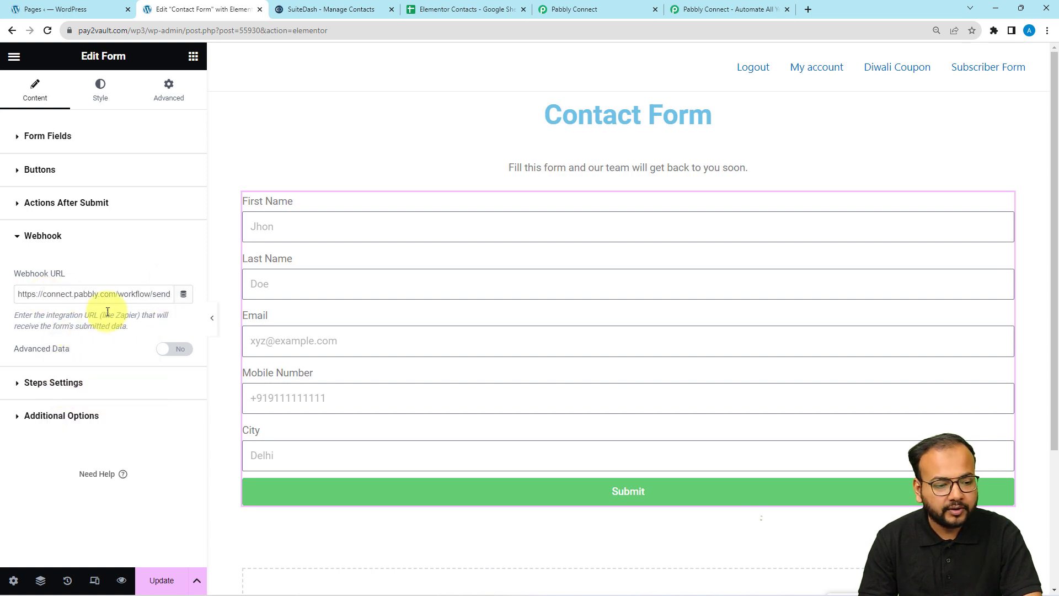
Update the Contact Form page and open its live version.
{"action": "left_click", "coordinate": [164, 580]}
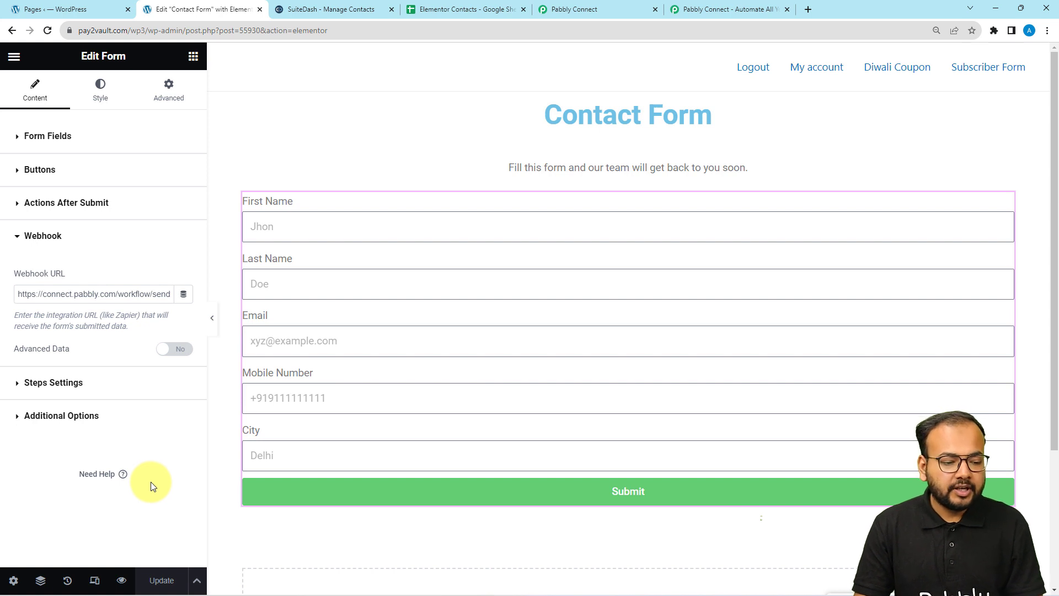
{"action": "left_click", "coordinate": [14, 58]}
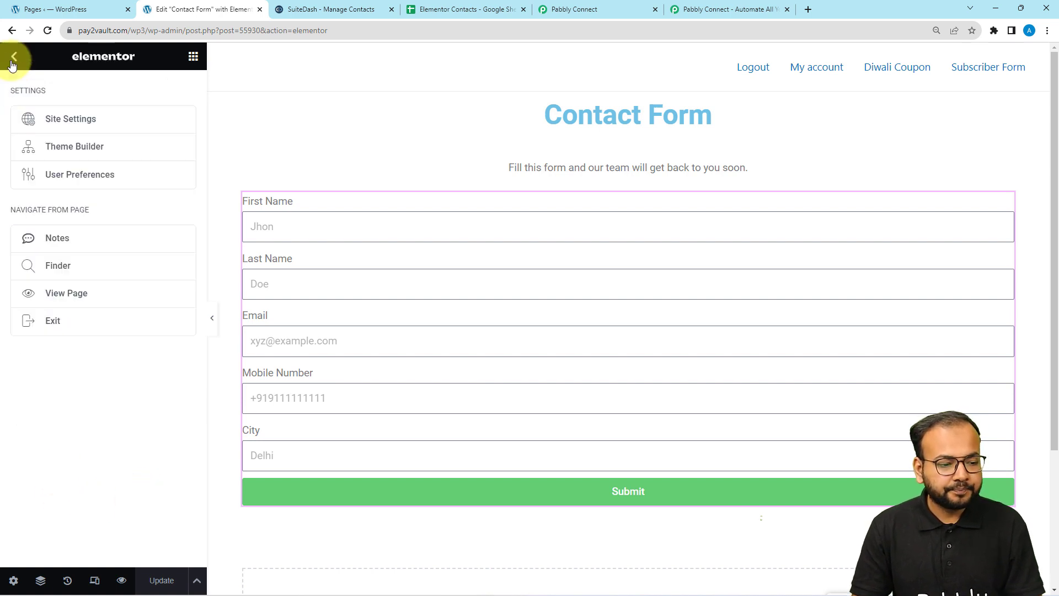
{"action": "left_click", "coordinate": [76, 295]}
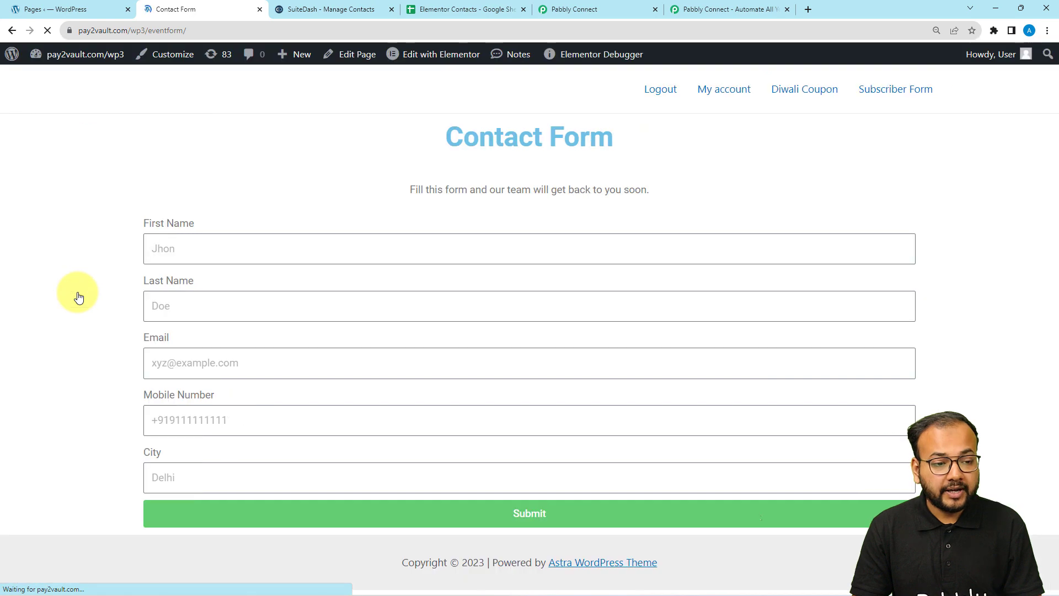
Switch to Pabbly Connect and review the trigger's webhook response status and the note about making a test submission.
{"action": "left_click", "coordinate": [618, 8]}
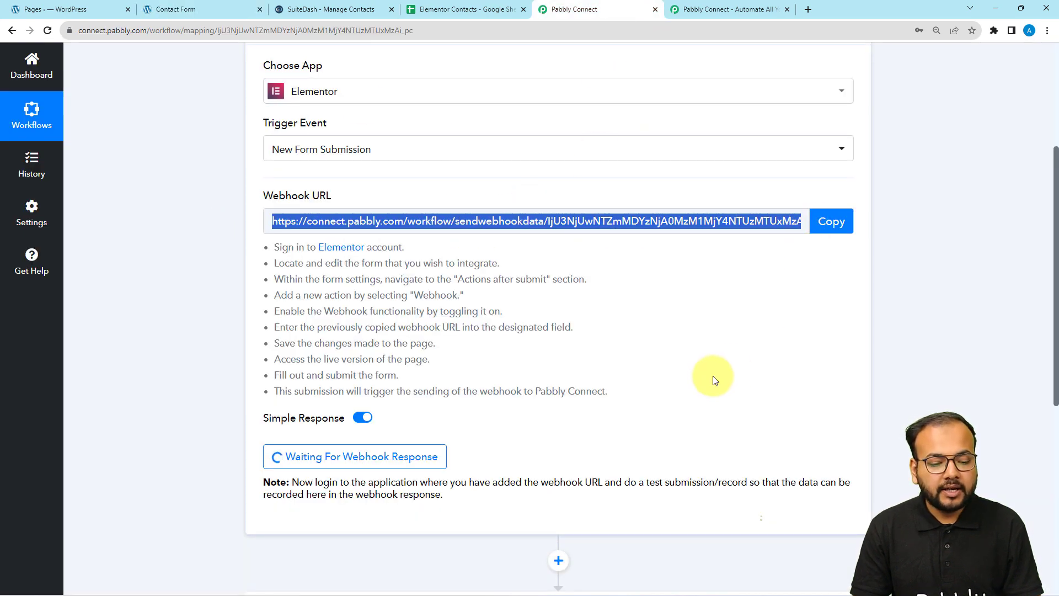
{"action": "scroll", "coordinate": [701, 381], "scroll_direction": "down", "scroll_amount": 2}
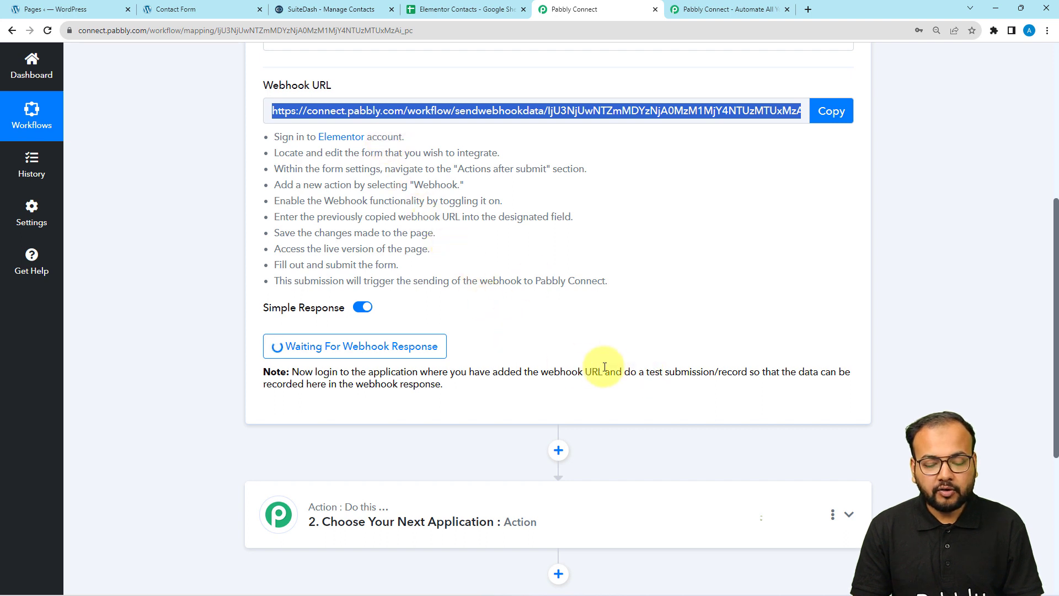
{"action": "left_click_drag", "start_coordinate": [646, 378], "coordinate": [665, 378]}
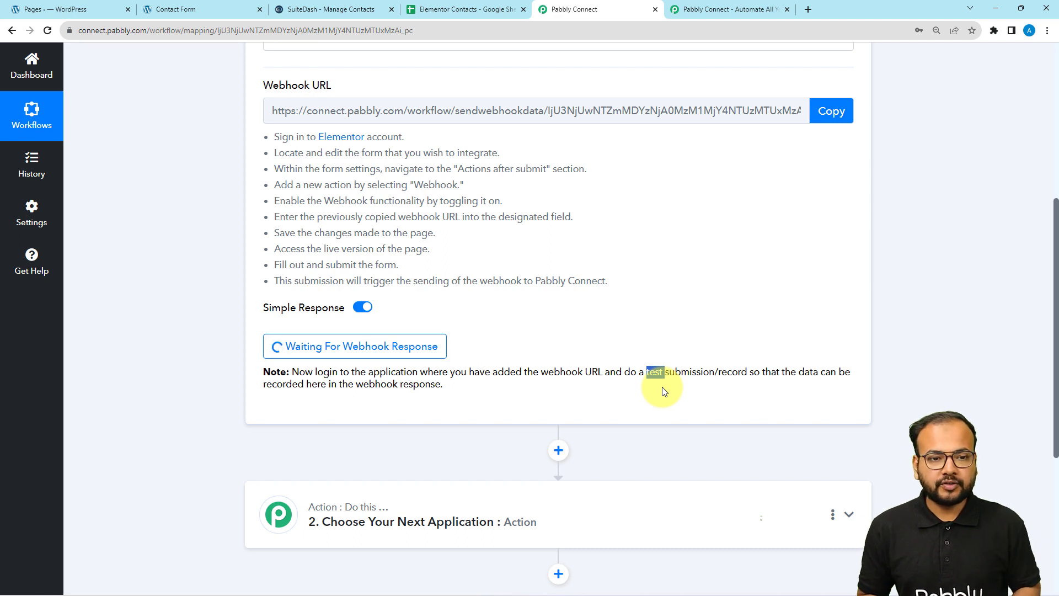
Switch to the live Contact Form page and fill in the test contact's first and last name.
{"action": "left_click", "coordinate": [229, 8]}
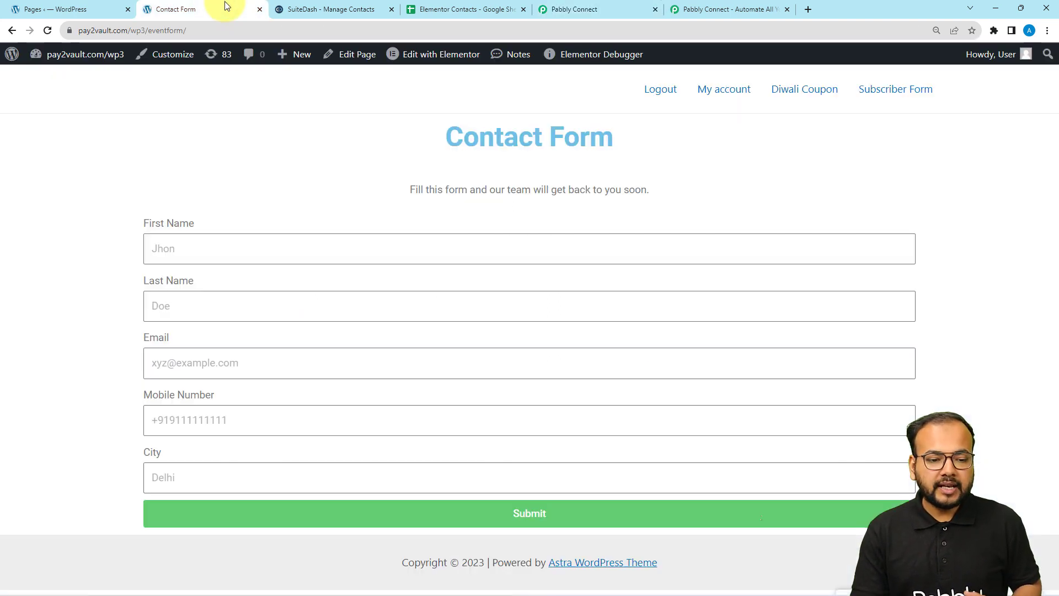
{"action": "left_click", "coordinate": [251, 250]}
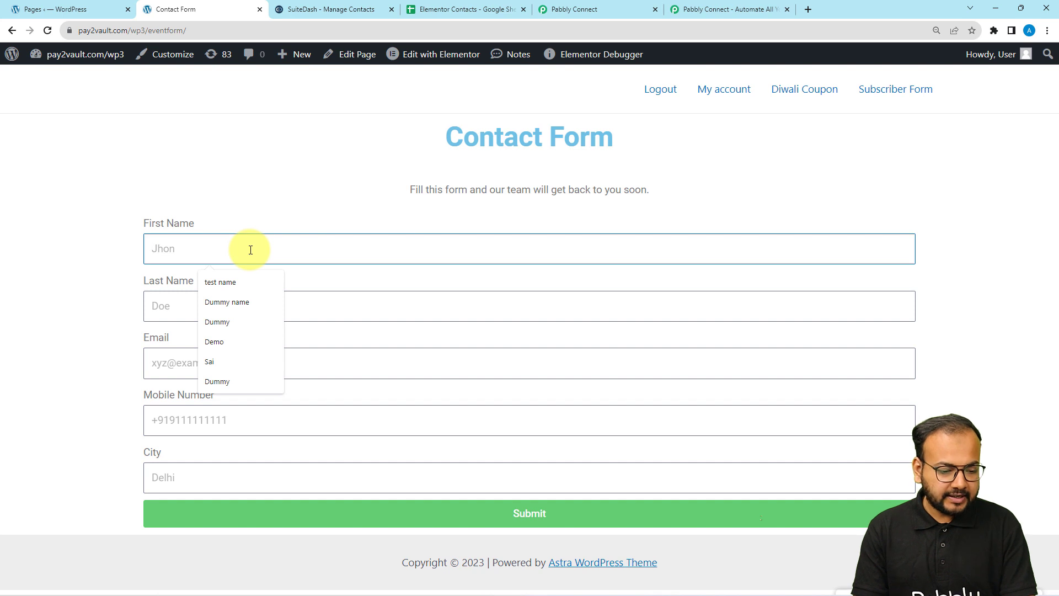
{"action": "type", "text": "Tes"}
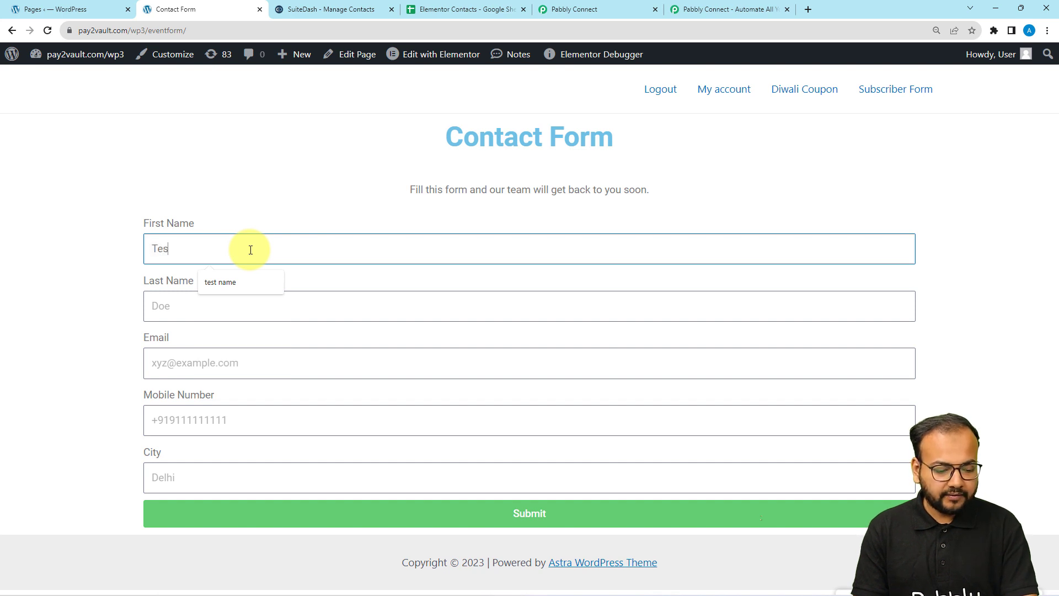
{"action": "type", "text": "t"}
{"action": "left_click", "coordinate": [160, 307]}
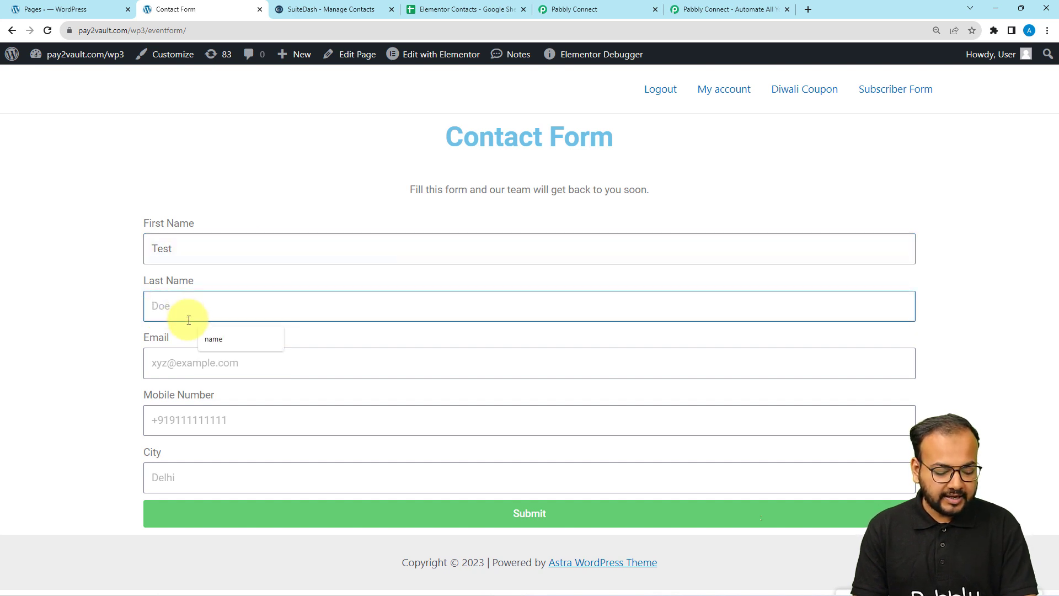
{"action": "type", "text": "Name"}
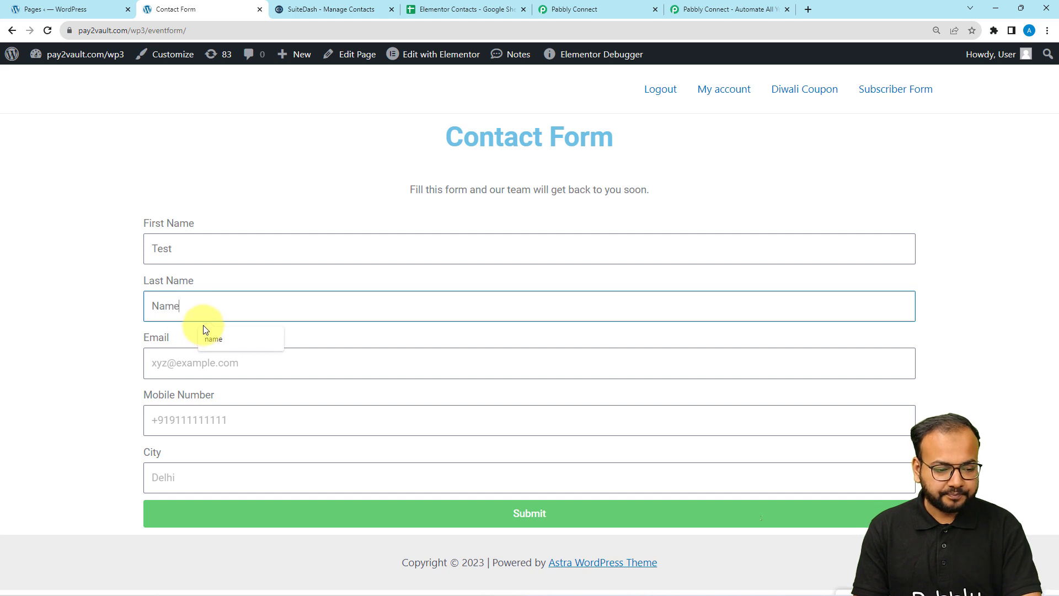
{"action": "left_click", "coordinate": [109, 284]}
Fill in the test contact's email and mobile number, choose Hyderabad as the city, and submit the form.
{"action": "left_click", "coordinate": [177, 356]}
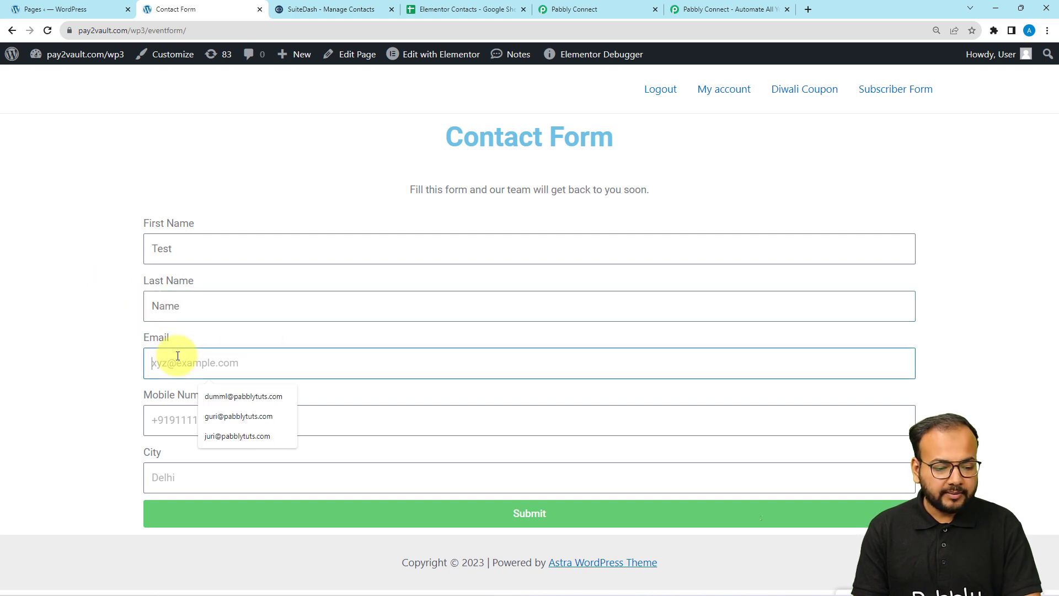
{"action": "type", "text": "testemail@email.com"}
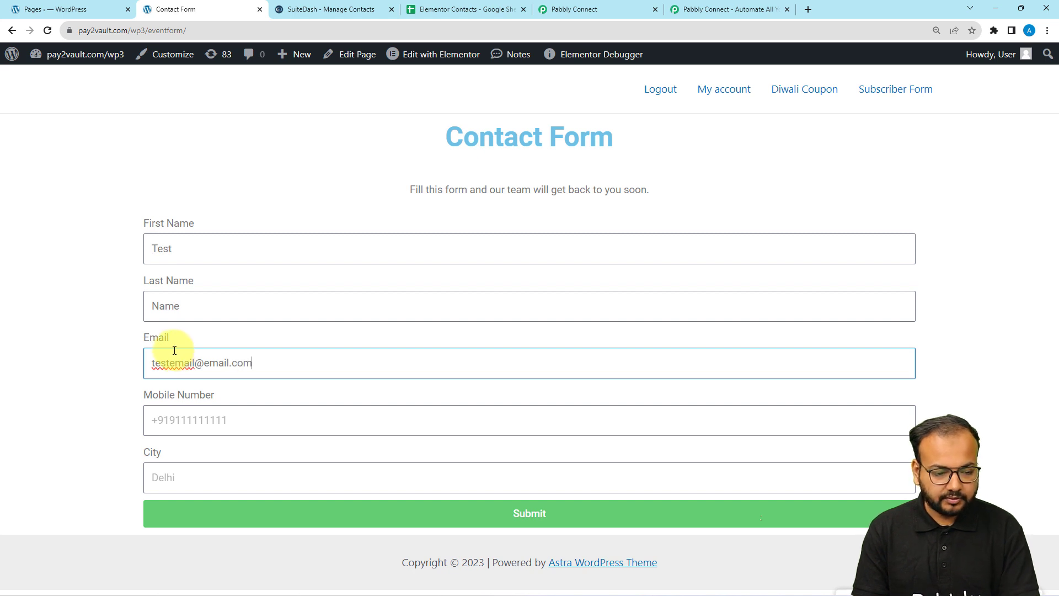
{"action": "left_click", "coordinate": [182, 415]}
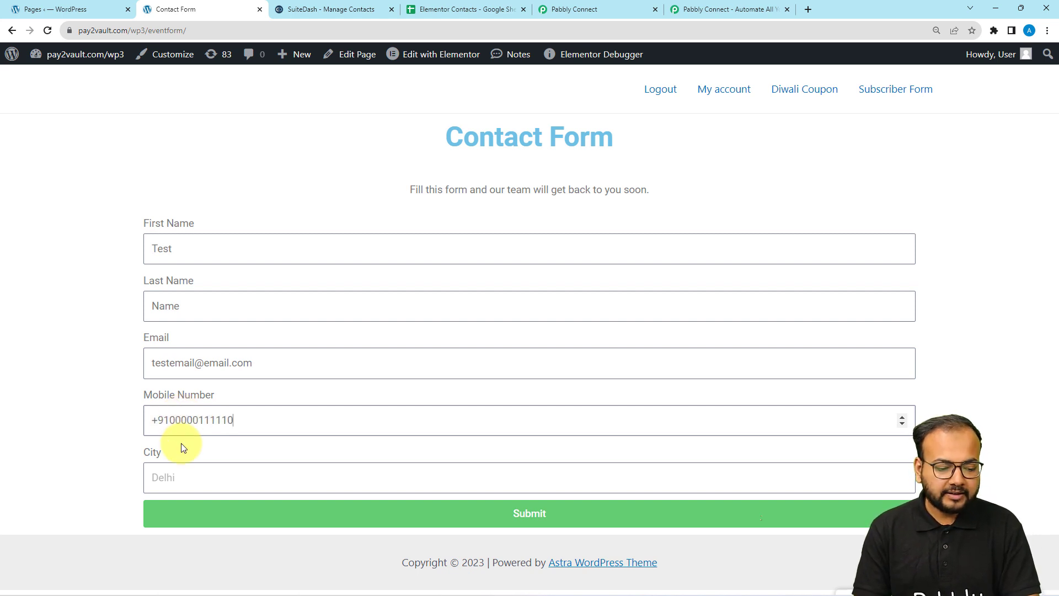
{"action": "left_click", "coordinate": [177, 476]}
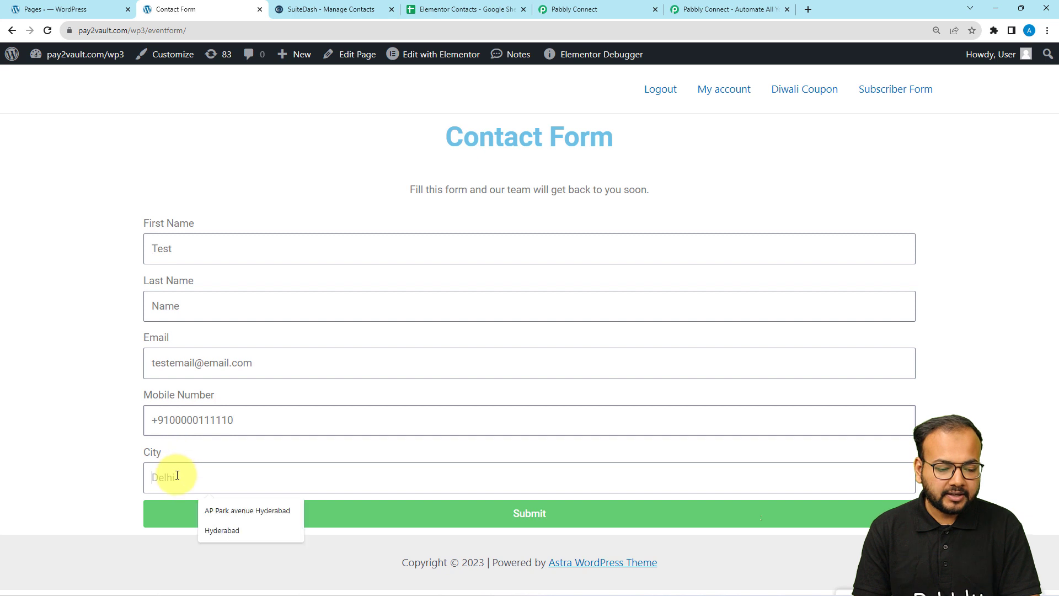
{"action": "left_click", "coordinate": [211, 529]}
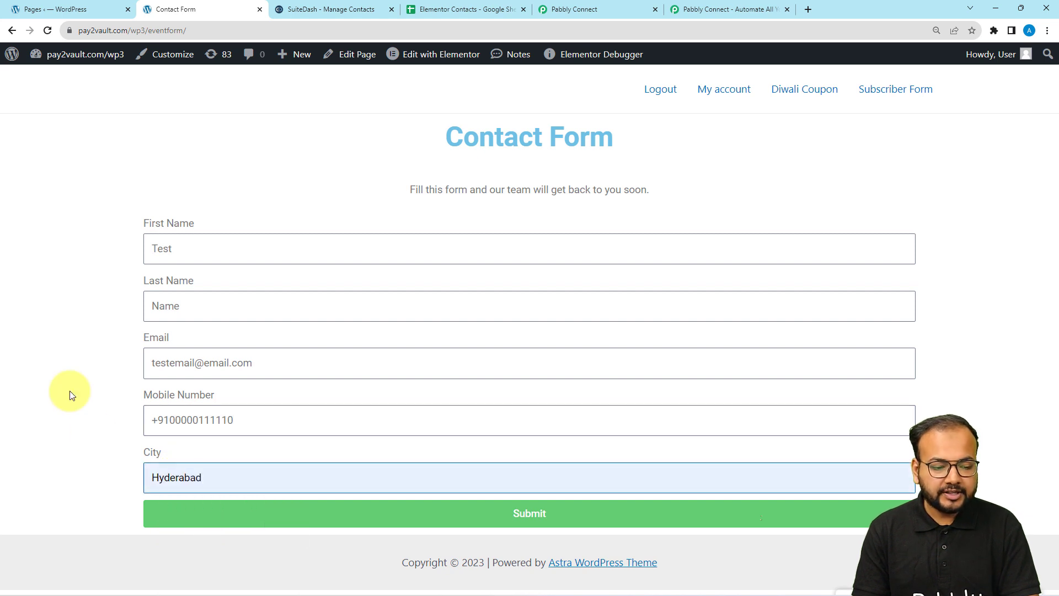
{"action": "left_click", "coordinate": [215, 524]}
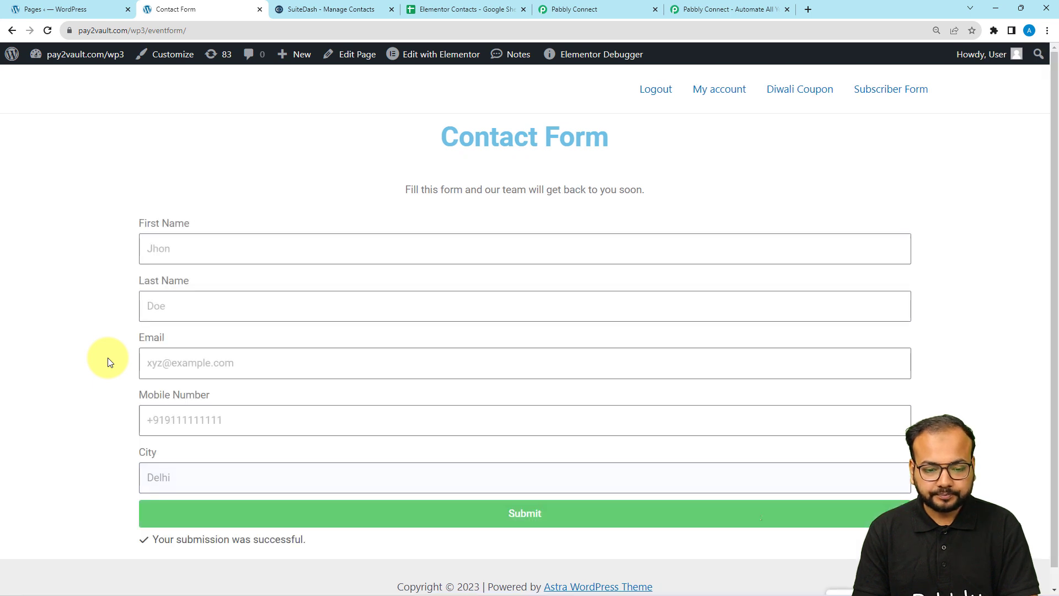
{"action": "scroll", "coordinate": [108, 362], "scroll_direction": "down", "scroll_amount": 1}
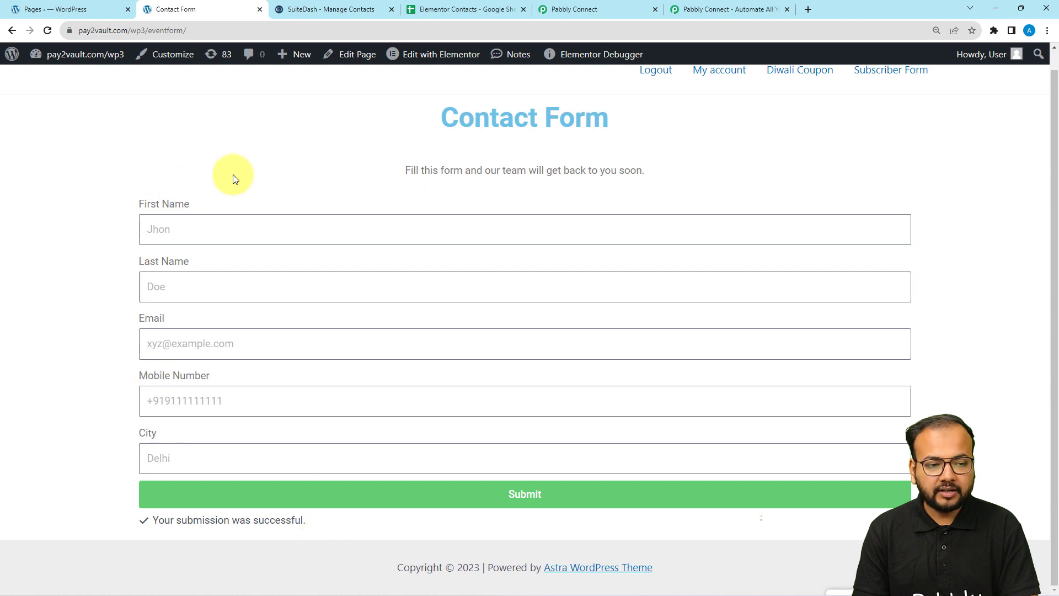
Switch to Pabbly Connect and check the captured webhook response against the submitted form details.
{"action": "left_click", "coordinate": [572, 9]}
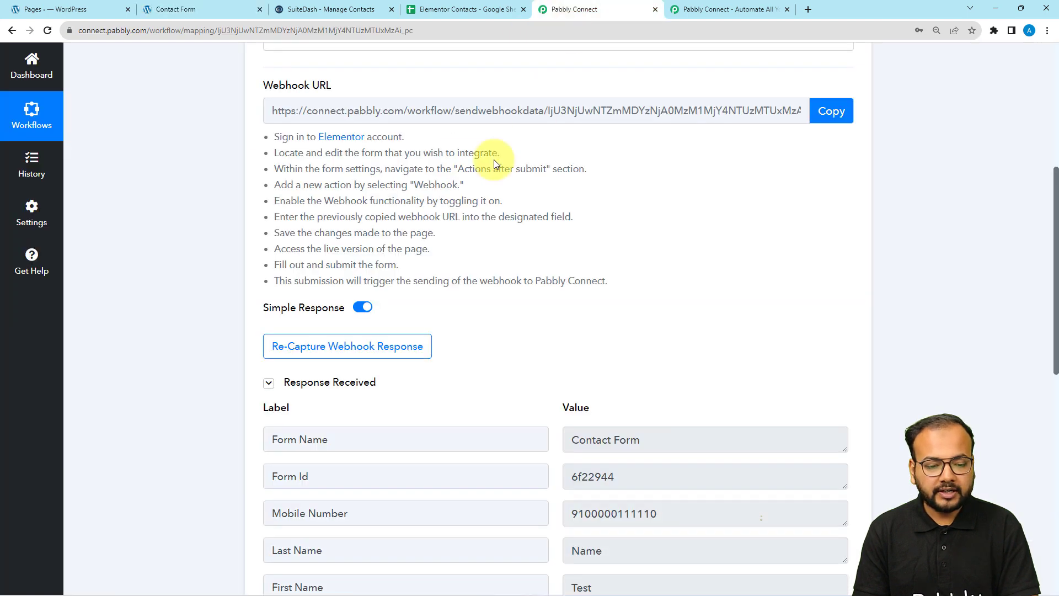
{"action": "scroll", "coordinate": [232, 246], "scroll_direction": "down", "scroll_amount": 4}
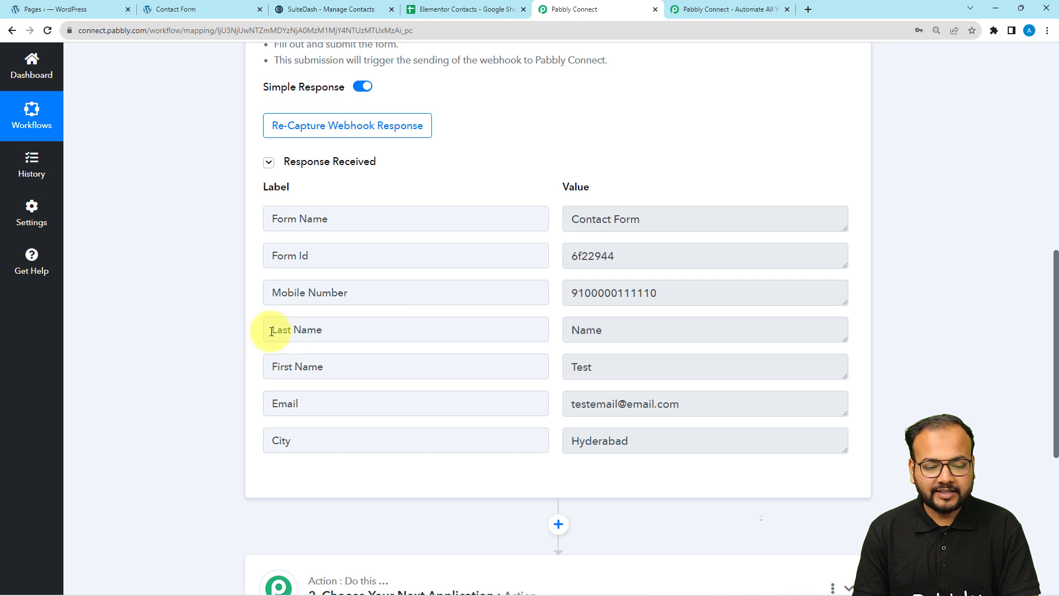
{"action": "double_click", "coordinate": [615, 334]}
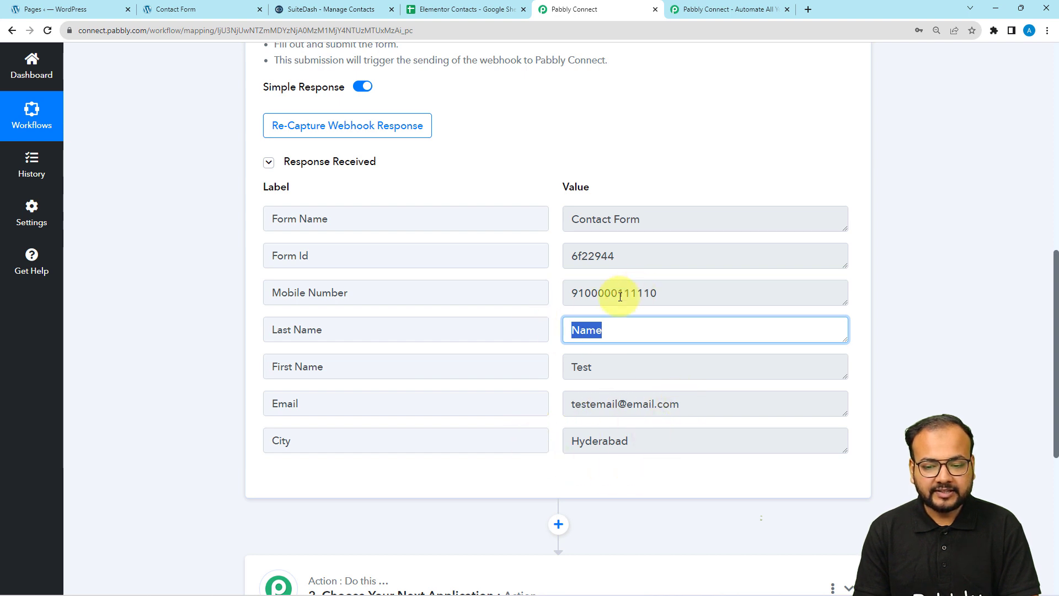
{"action": "left_click", "coordinate": [190, 245]}
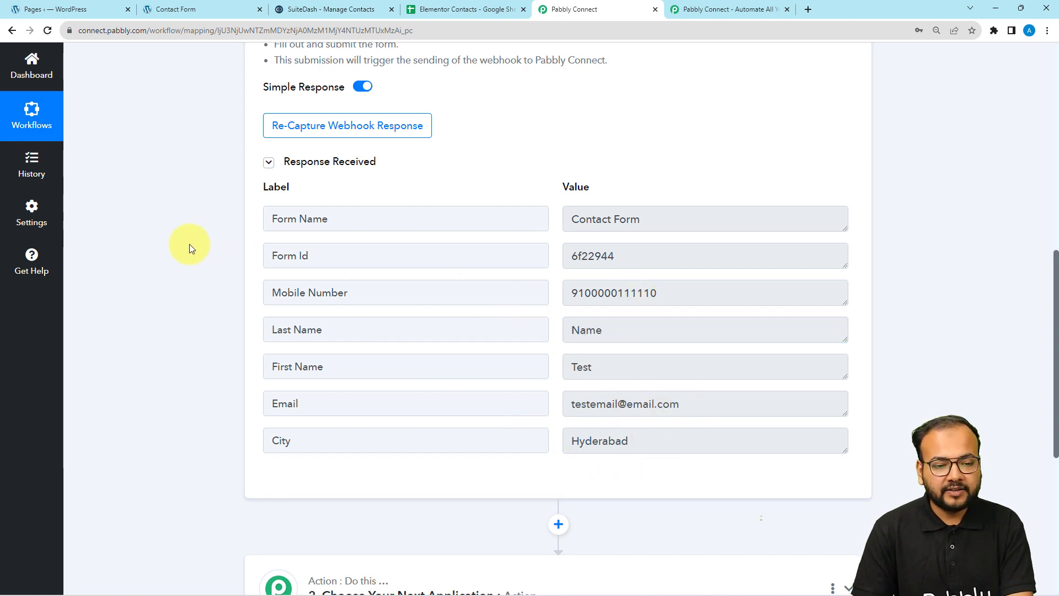
Choose SuiteDash as the application for the workflow's second step.
{"action": "scroll", "coordinate": [190, 244], "scroll_direction": "down", "scroll_amount": 1}
{"action": "scroll", "coordinate": [190, 244], "scroll_direction": "down", "scroll_amount": 2}
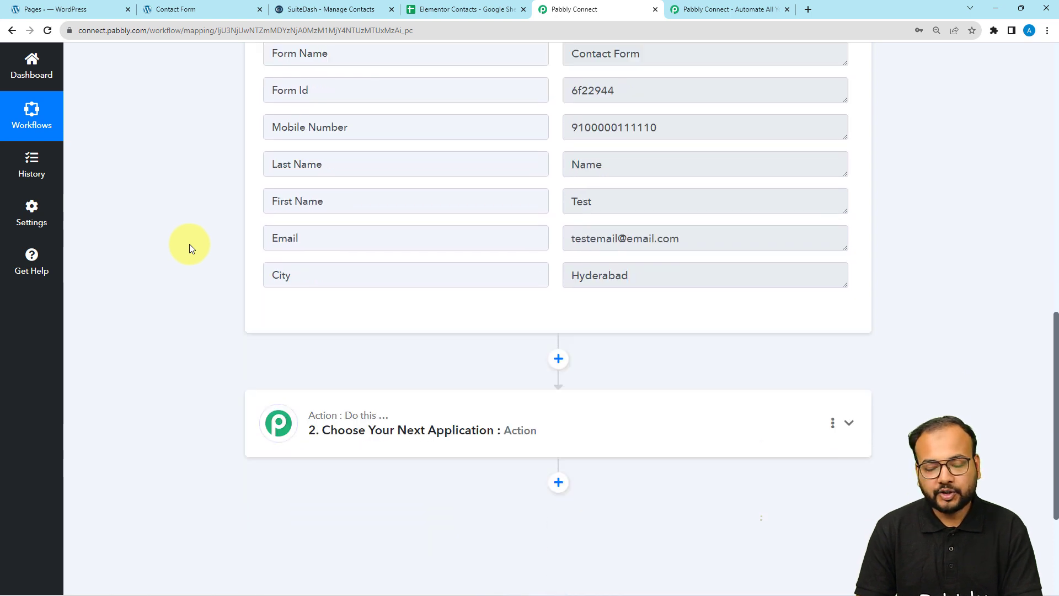
{"action": "scroll", "coordinate": [190, 244], "scroll_direction": "down", "scroll_amount": 3}
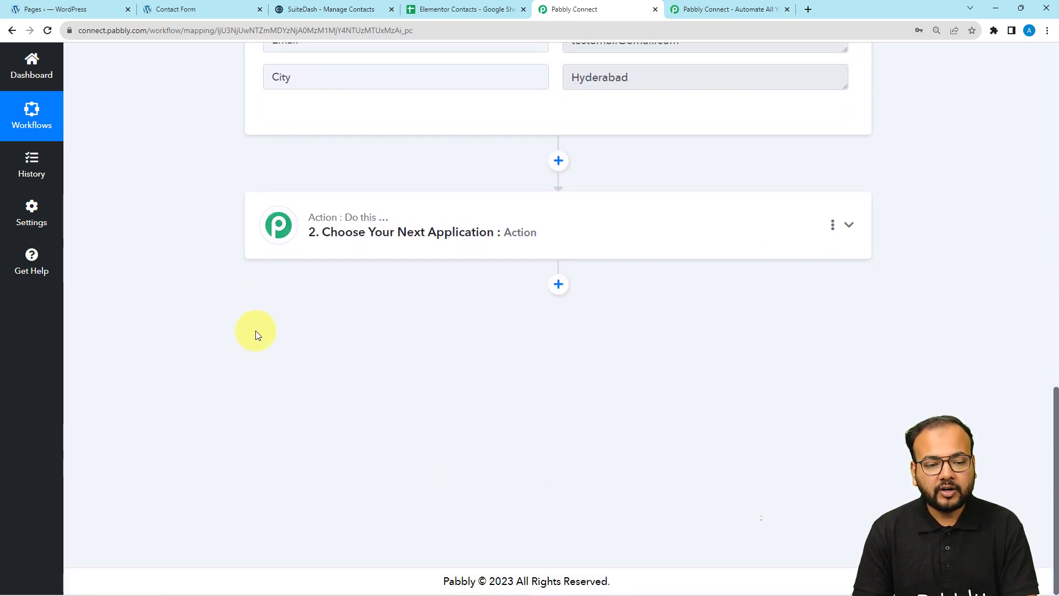
{"action": "left_click", "coordinate": [372, 250]}
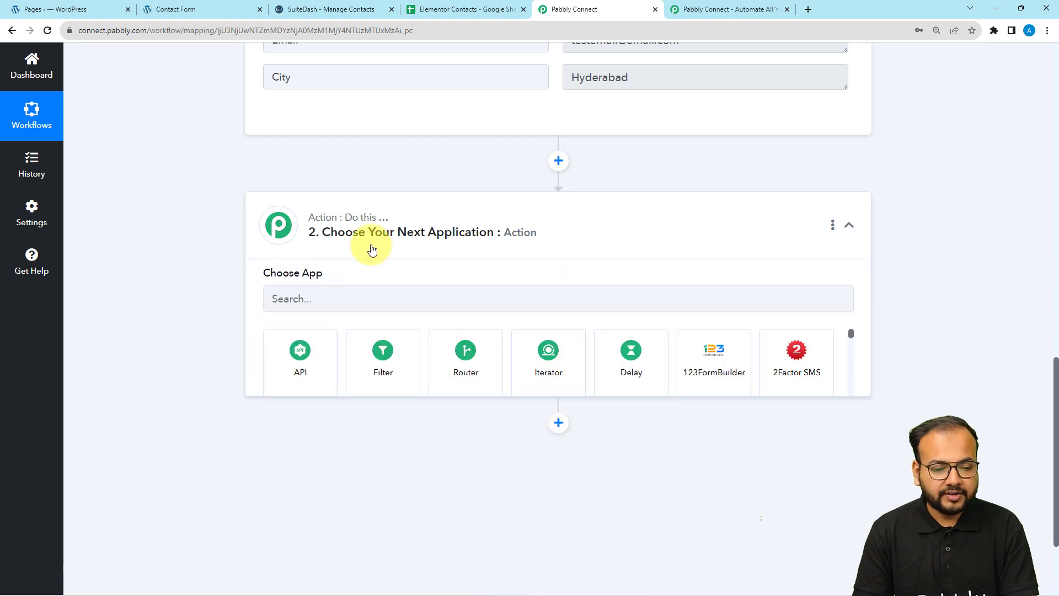
{"action": "type", "text": "s"}
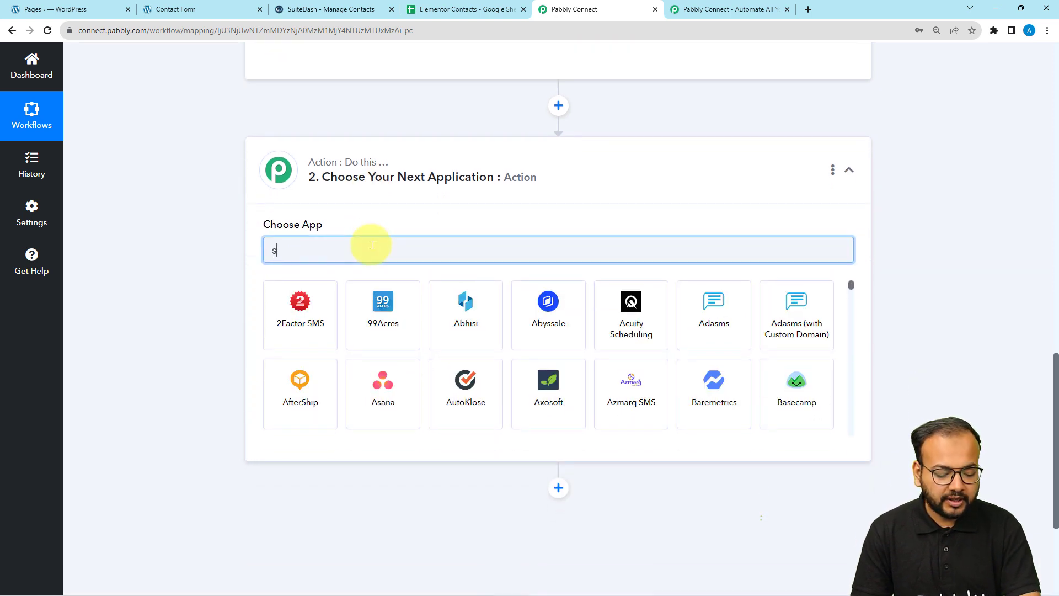
{"action": "type", "text": "uit"}
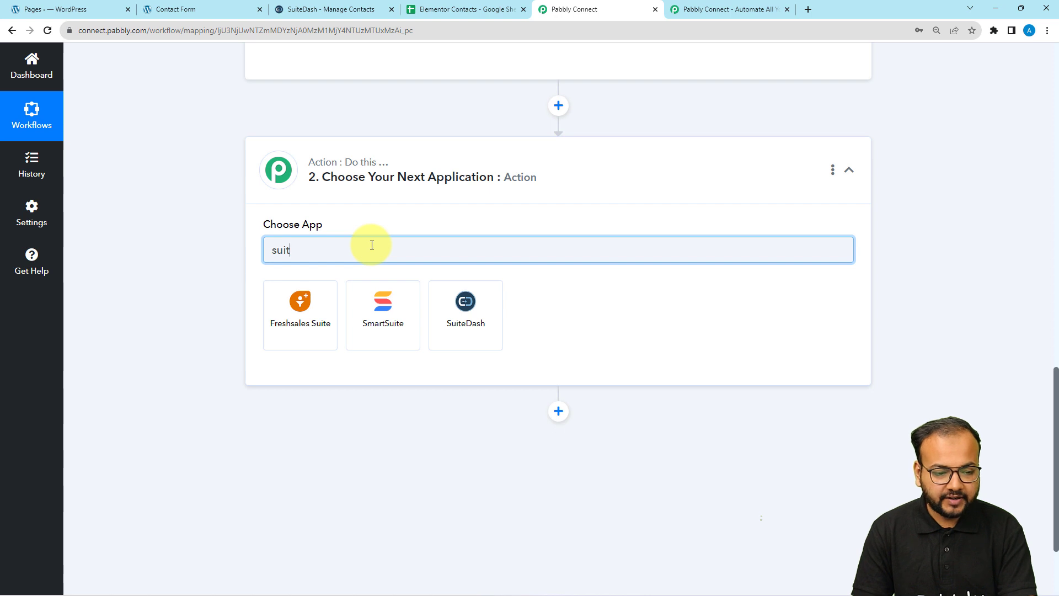
{"action": "type", "text": "e"}
{"action": "left_click", "coordinate": [441, 340]}
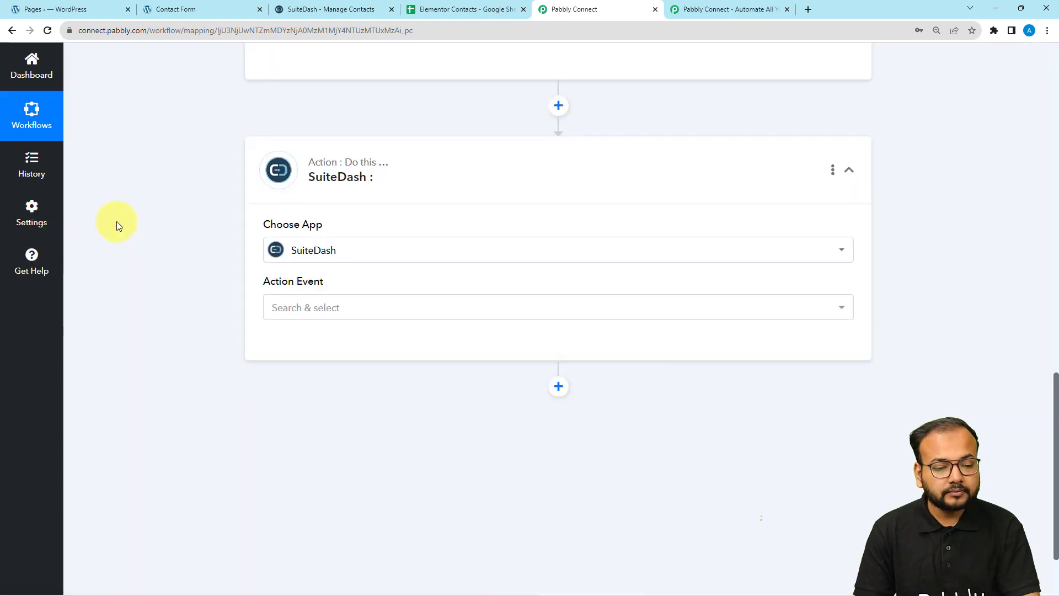
Set the SuiteDash action event to Create Contact and start adding a new SuiteDash connection.
{"action": "left_click", "coordinate": [290, 206]}
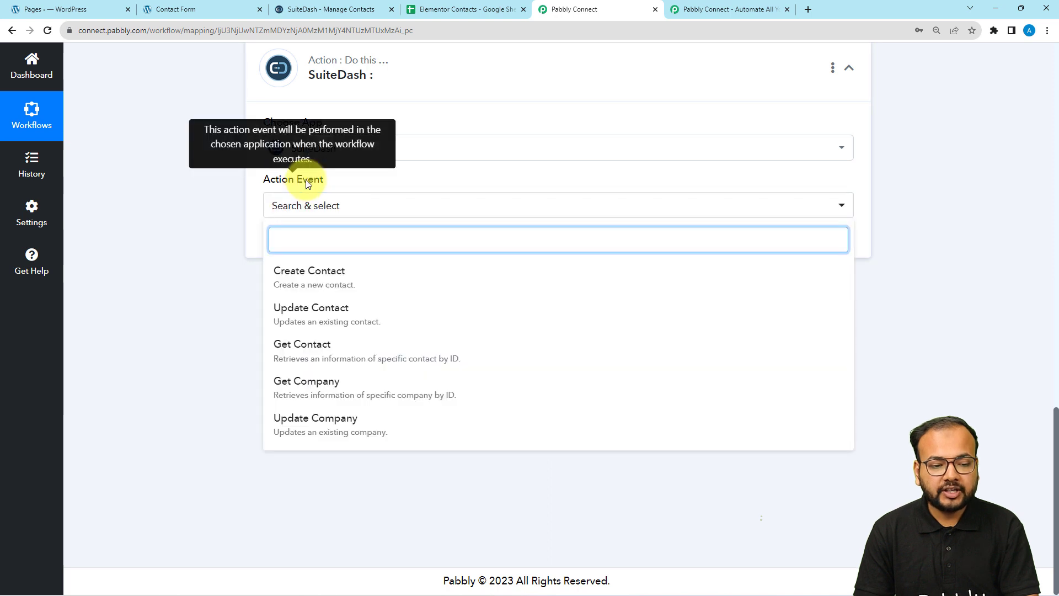
{"action": "left_click", "coordinate": [306, 284]}
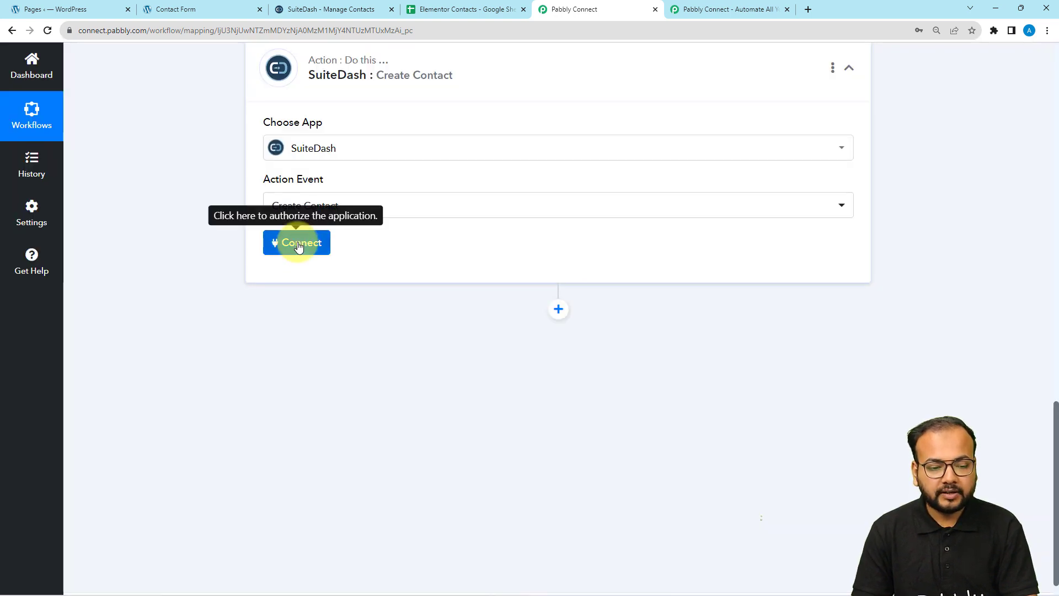
{"action": "left_click", "coordinate": [298, 247]}
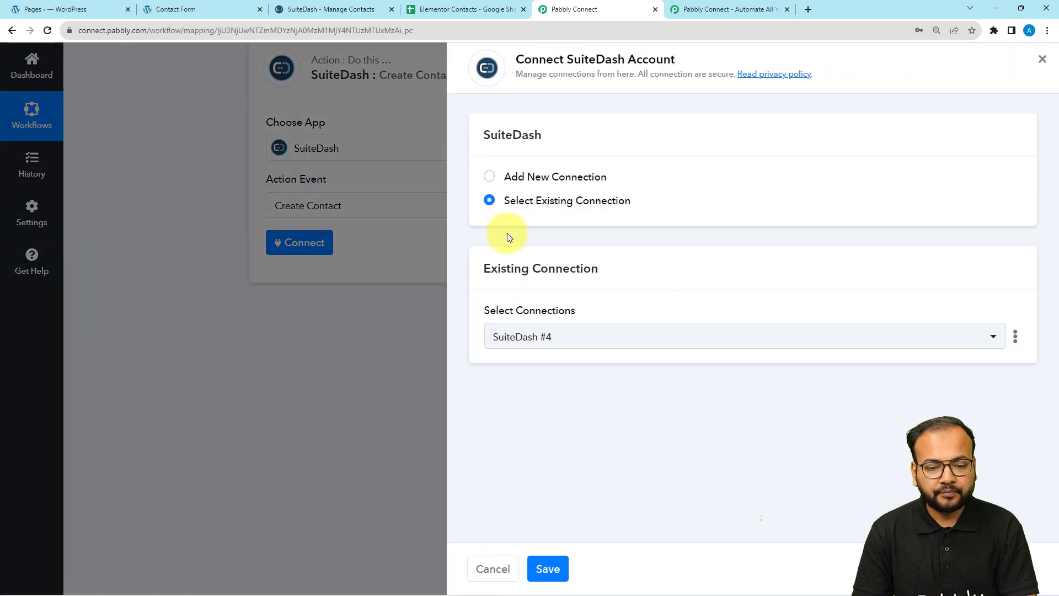
{"action": "left_click", "coordinate": [490, 176]}
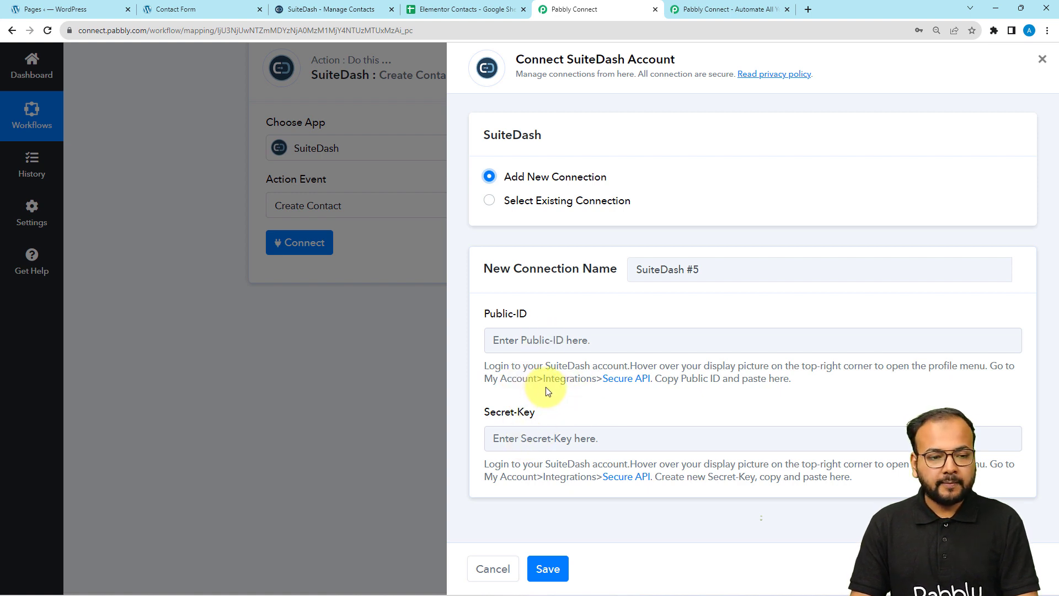
Switch to SuiteDash and open the Secure API authorization credentials within the account's Integrations.
{"action": "left_click", "coordinate": [319, 8]}
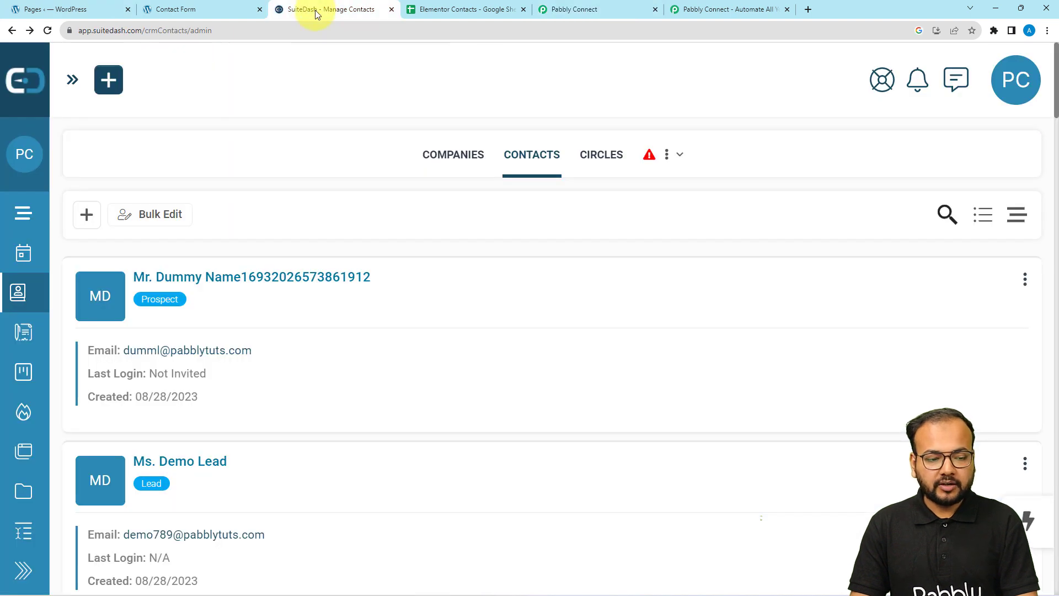
{"action": "left_click", "coordinate": [1010, 98]}
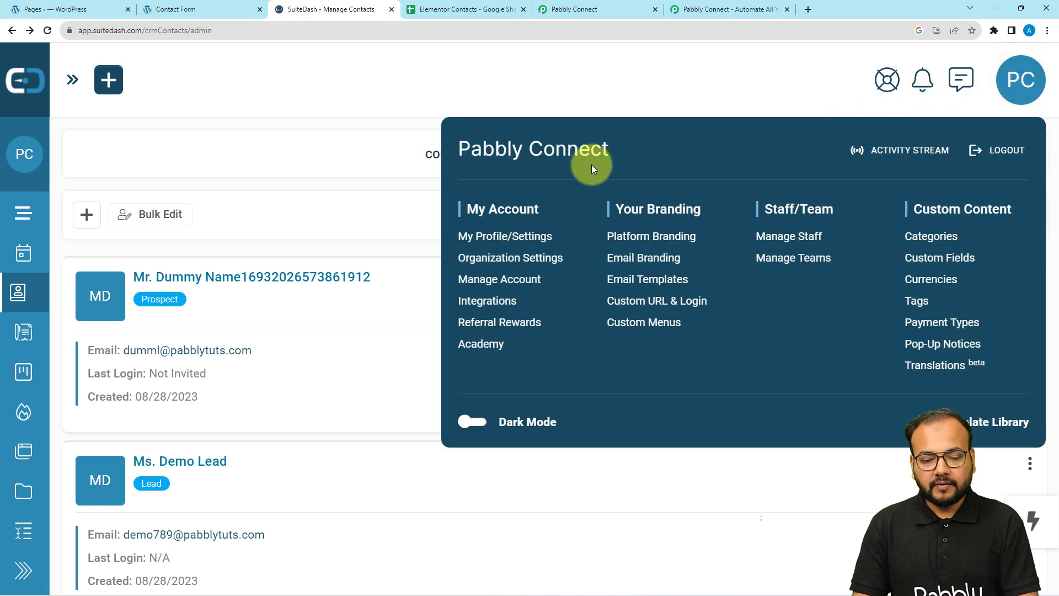
{"action": "left_click", "coordinate": [488, 306]}
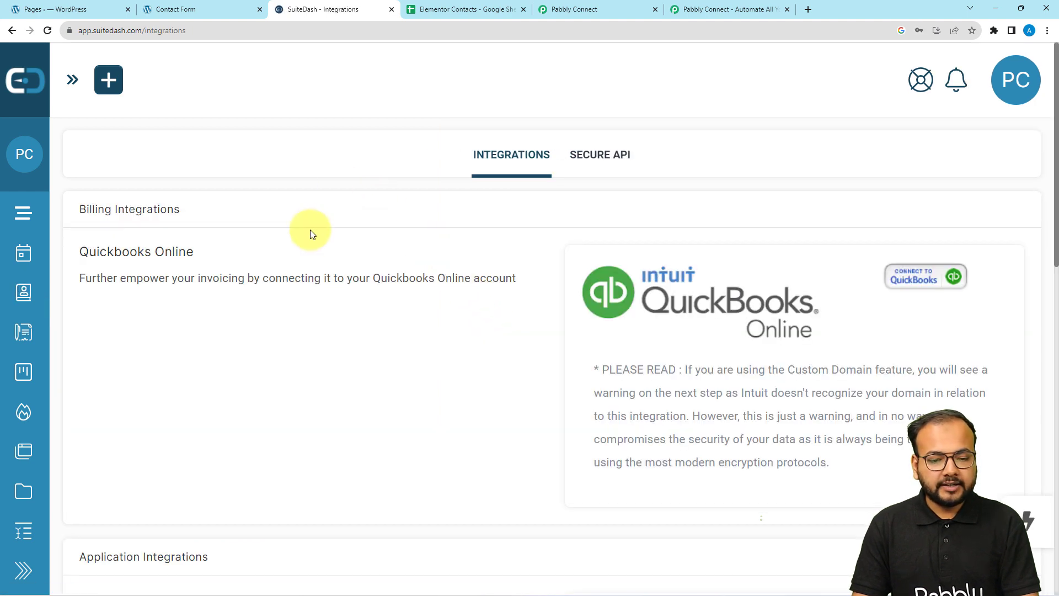
{"action": "left_click", "coordinate": [601, 157]}
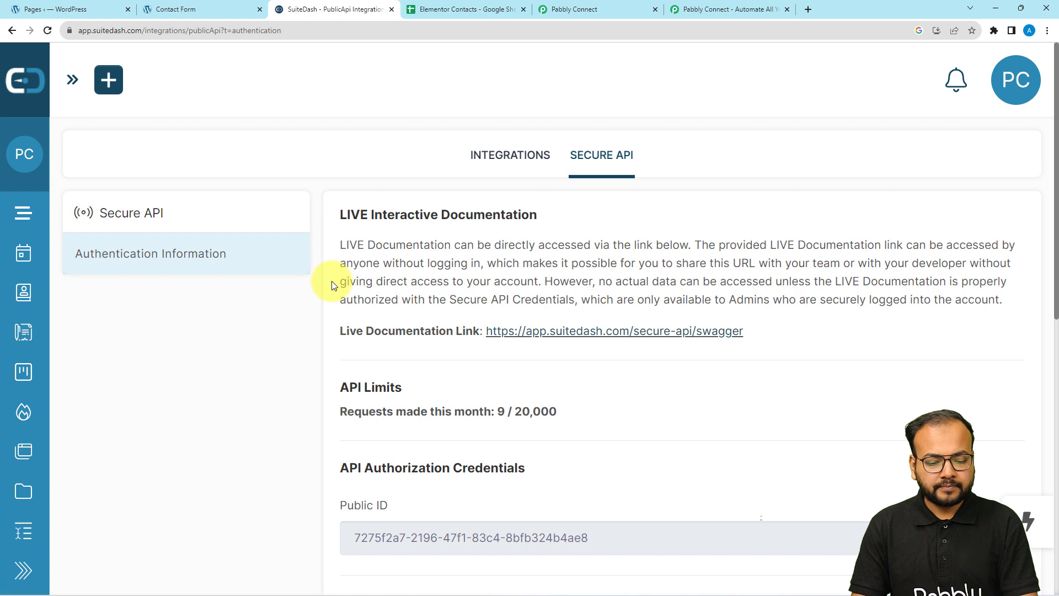
{"action": "scroll", "coordinate": [331, 285], "scroll_direction": "down", "scroll_amount": 5}
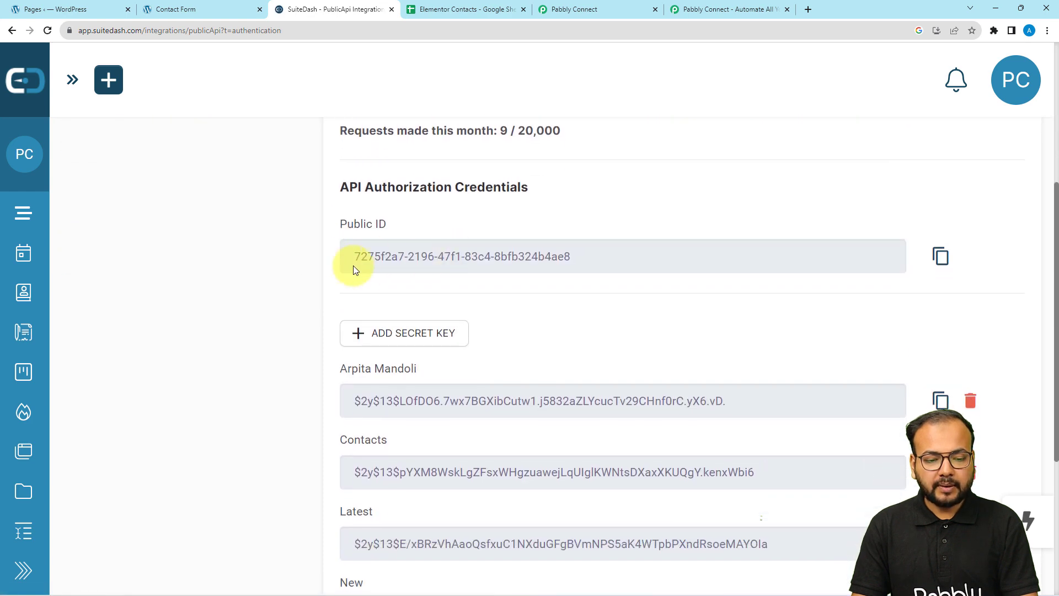
Copy the SuiteDash Public ID and paste it into the Public-ID field of the new Pabbly connection.
{"action": "left_click", "coordinate": [942, 258]}
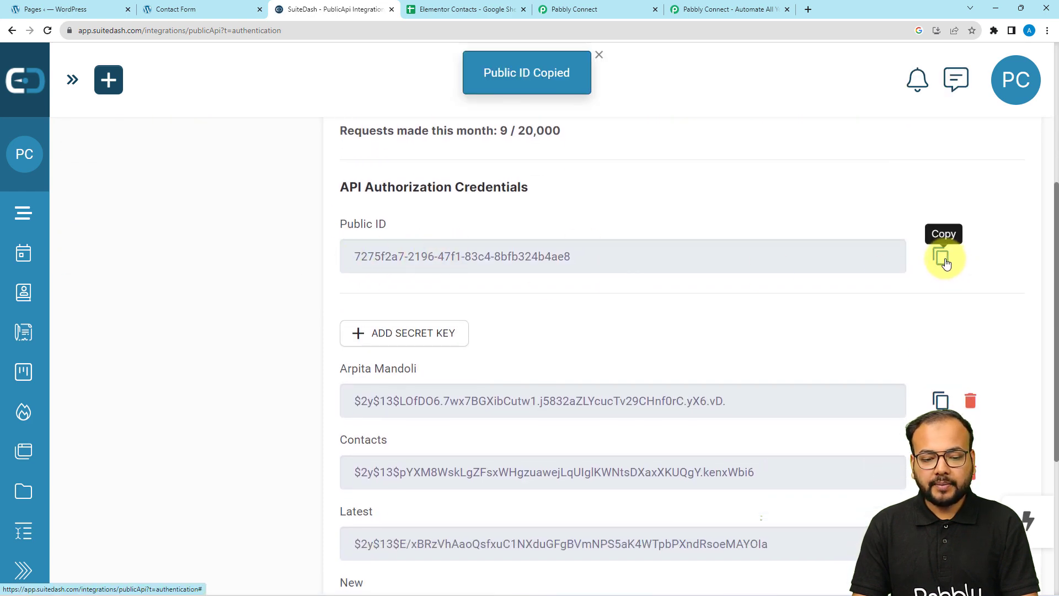
{"action": "left_click", "coordinate": [585, 12]}
{"action": "right_click", "coordinate": [549, 334]}
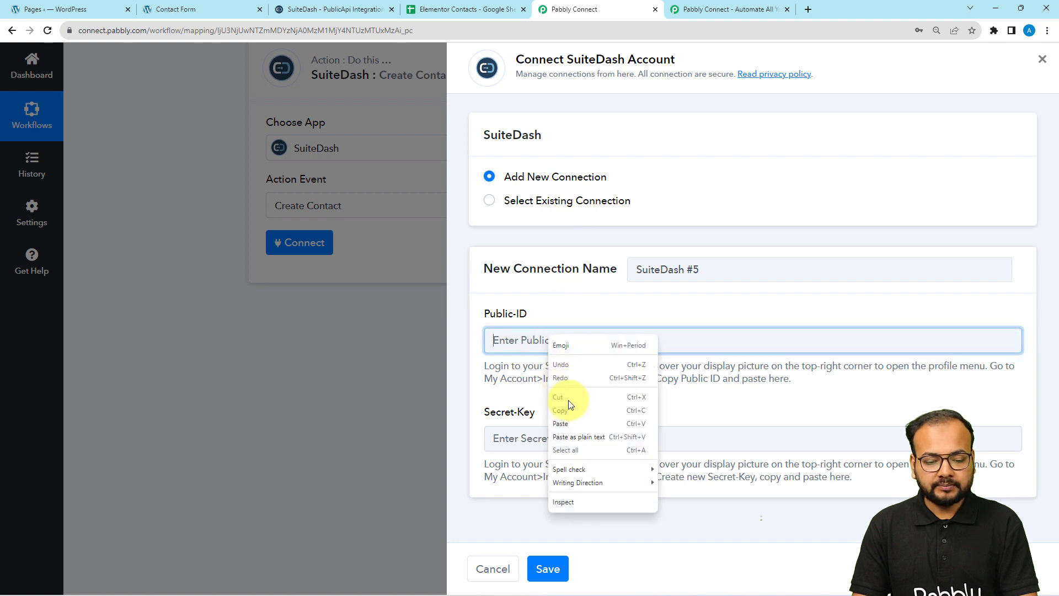
{"action": "left_click", "coordinate": [577, 423]}
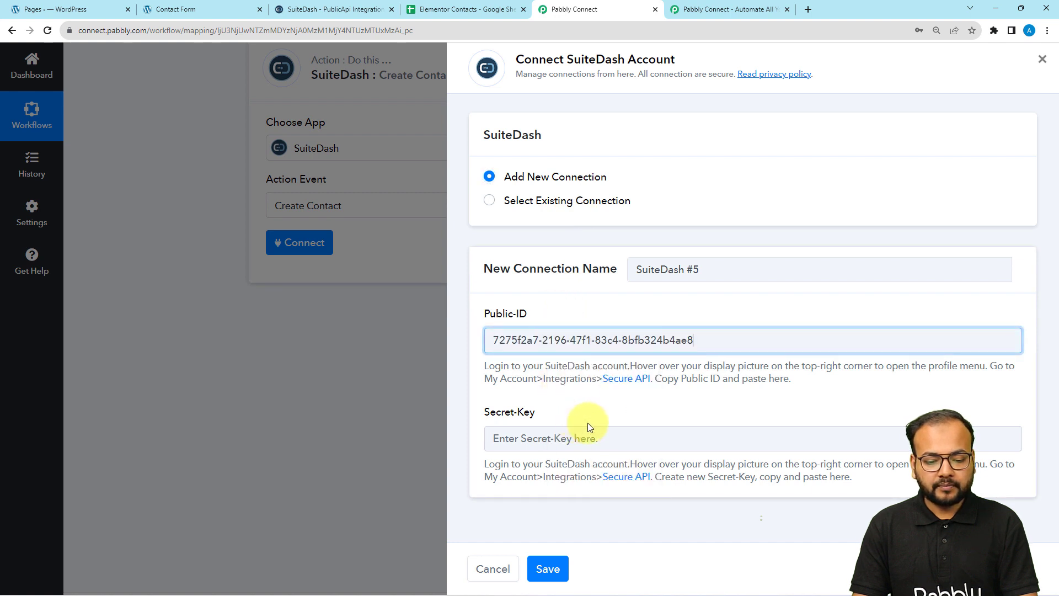
Switch to SuiteDash and create a new Secure API secret key named "namne".
{"action": "left_click", "coordinate": [364, 11]}
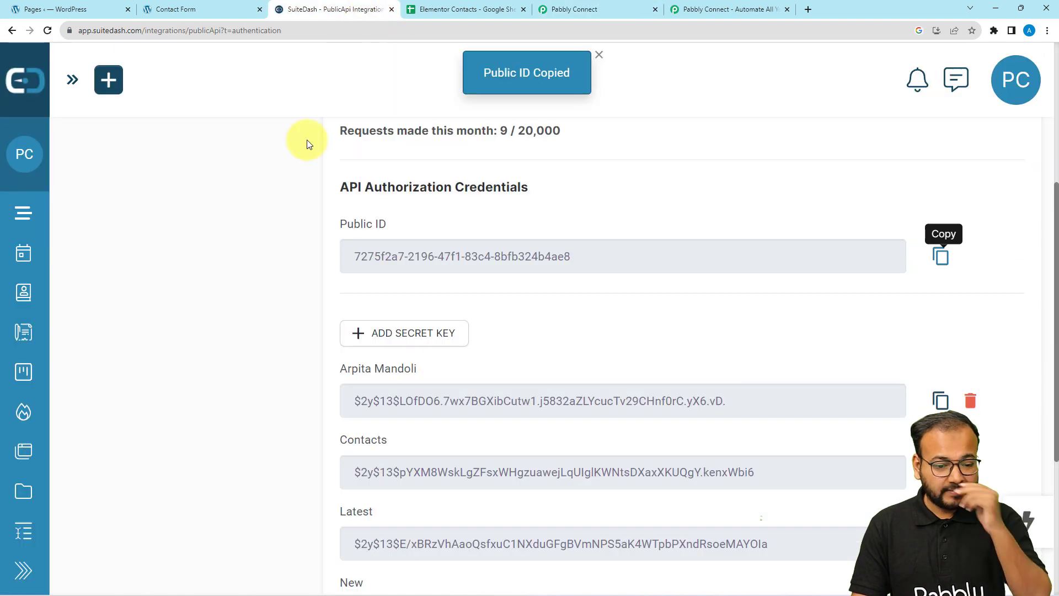
{"action": "left_click", "coordinate": [401, 333]}
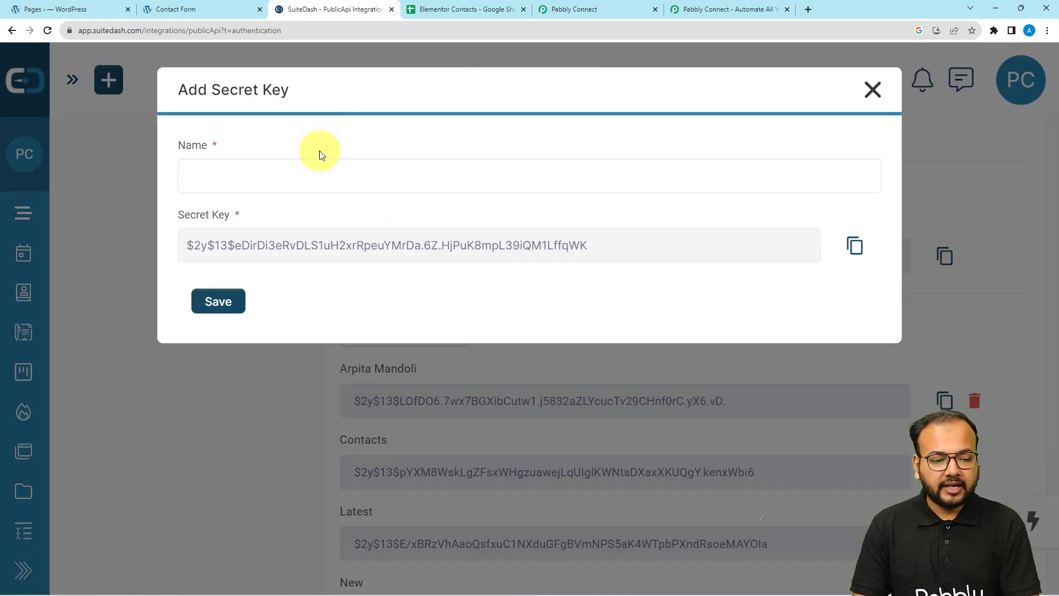
{"action": "left_click", "coordinate": [315, 169]}
{"action": "type", "text": "na"}
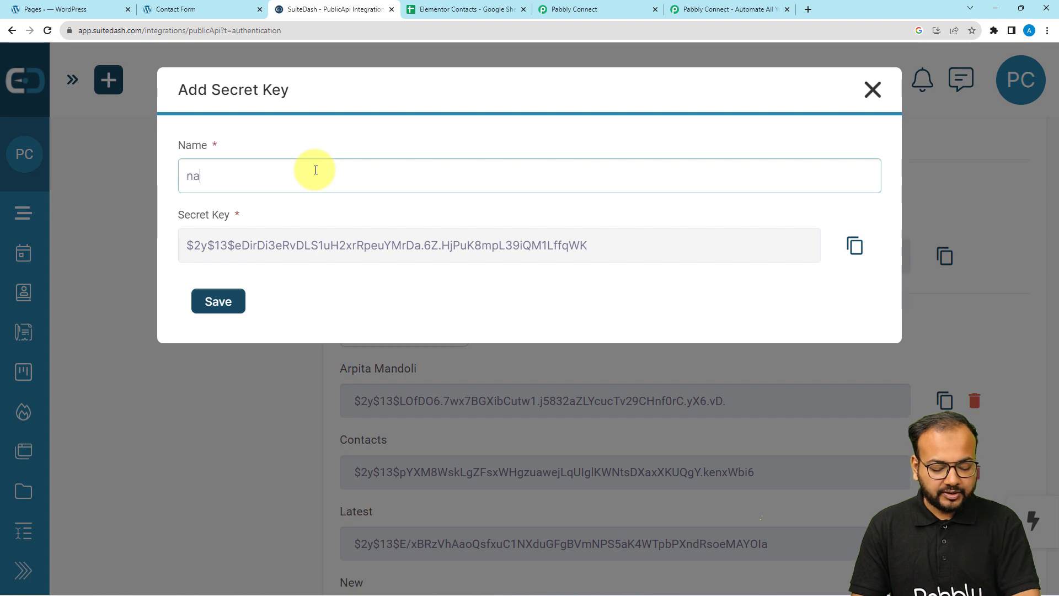
{"action": "type", "text": "mne"}
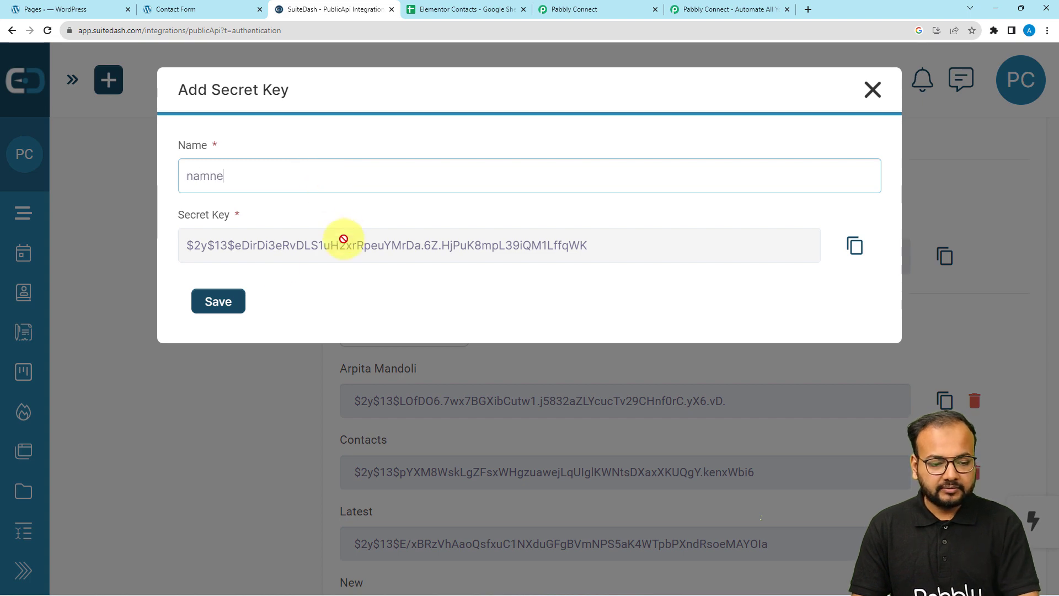
{"action": "left_click", "coordinate": [231, 309]}
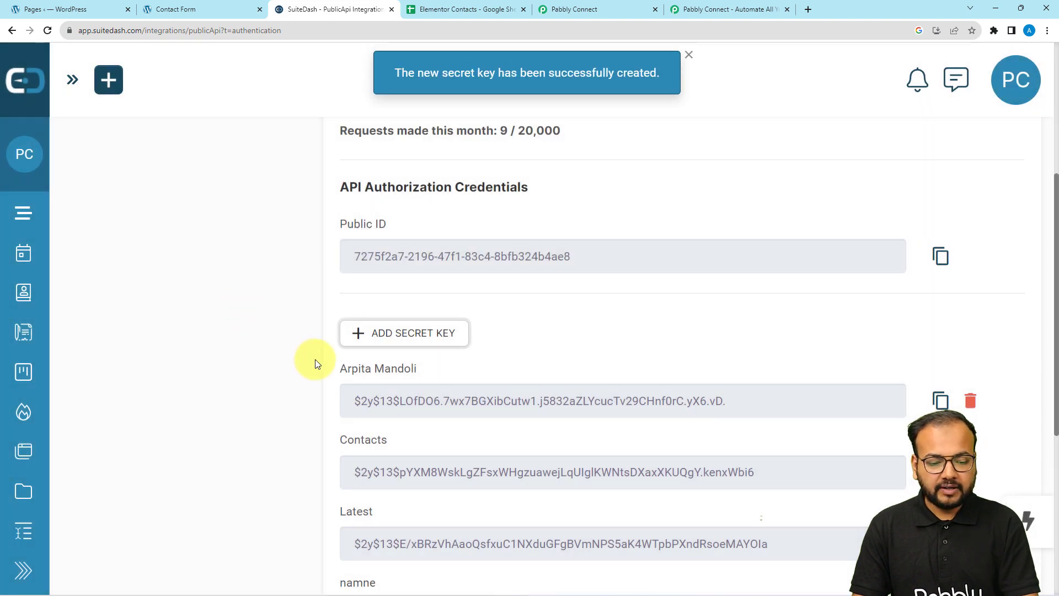
Copy the "namne" secret key into the Secret-Key field of the Pabbly connection and save the connection.
{"action": "scroll", "coordinate": [313, 396], "scroll_direction": "down", "scroll_amount": 5}
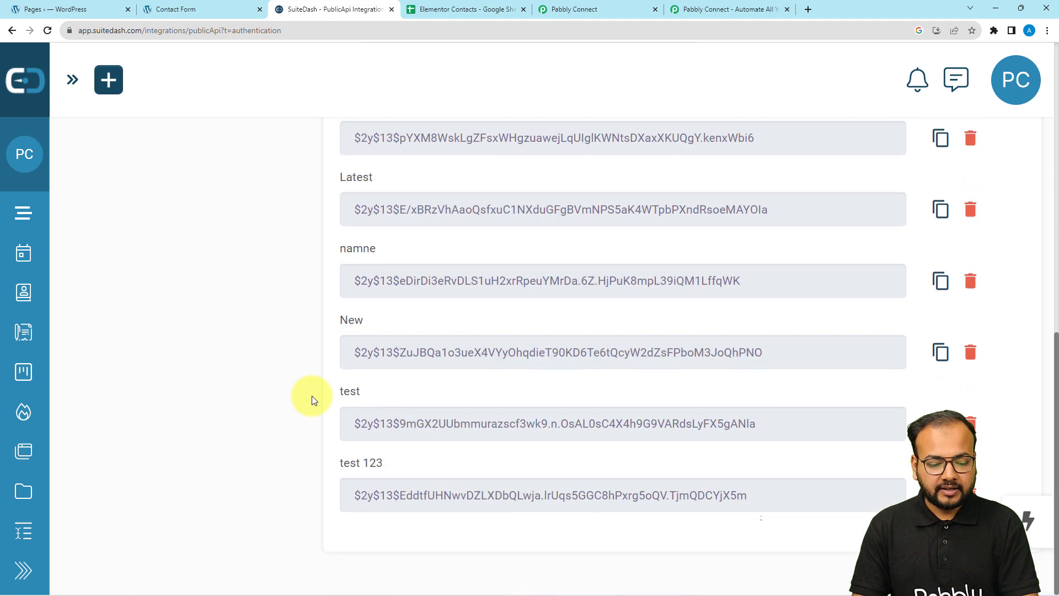
{"action": "scroll", "coordinate": [312, 396], "scroll_direction": "up", "scroll_amount": 1}
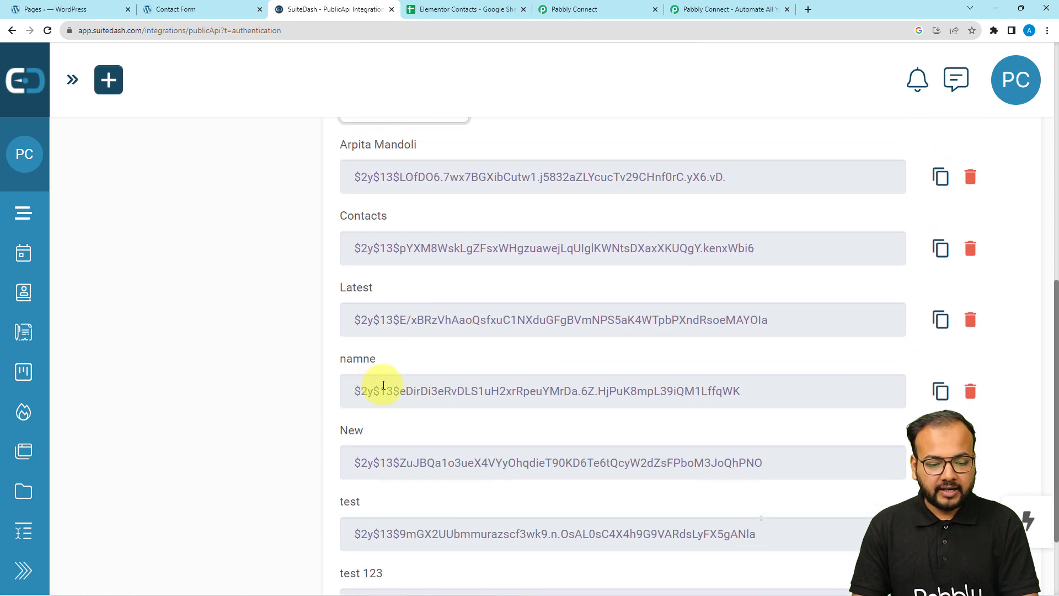
{"action": "left_click", "coordinate": [943, 390]}
{"action": "left_click", "coordinate": [943, 391]}
{"action": "left_click", "coordinate": [607, 9]}
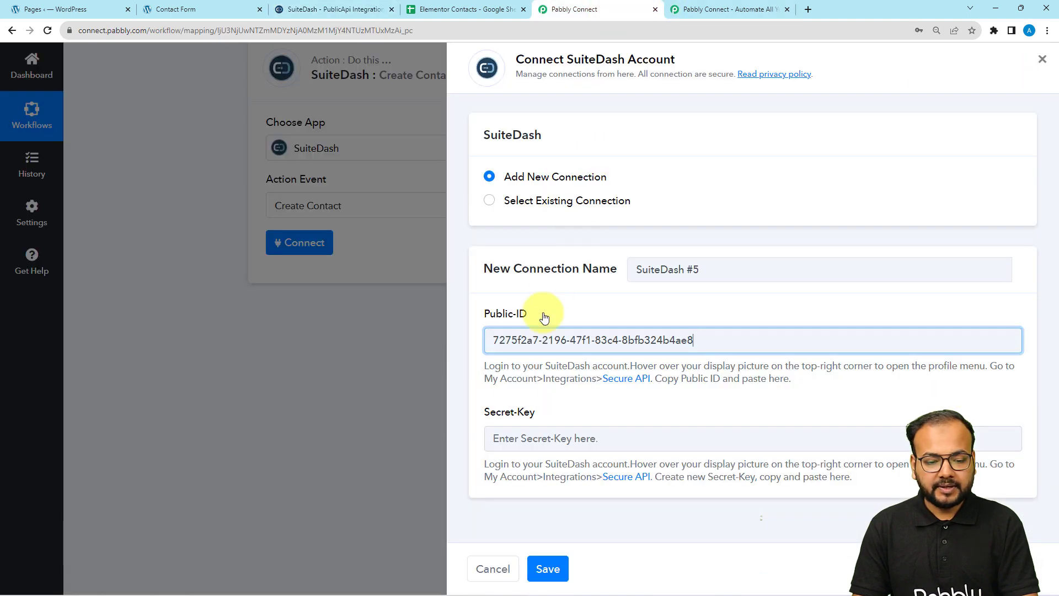
{"action": "right_click", "coordinate": [505, 437]}
{"action": "left_click", "coordinate": [526, 346]}
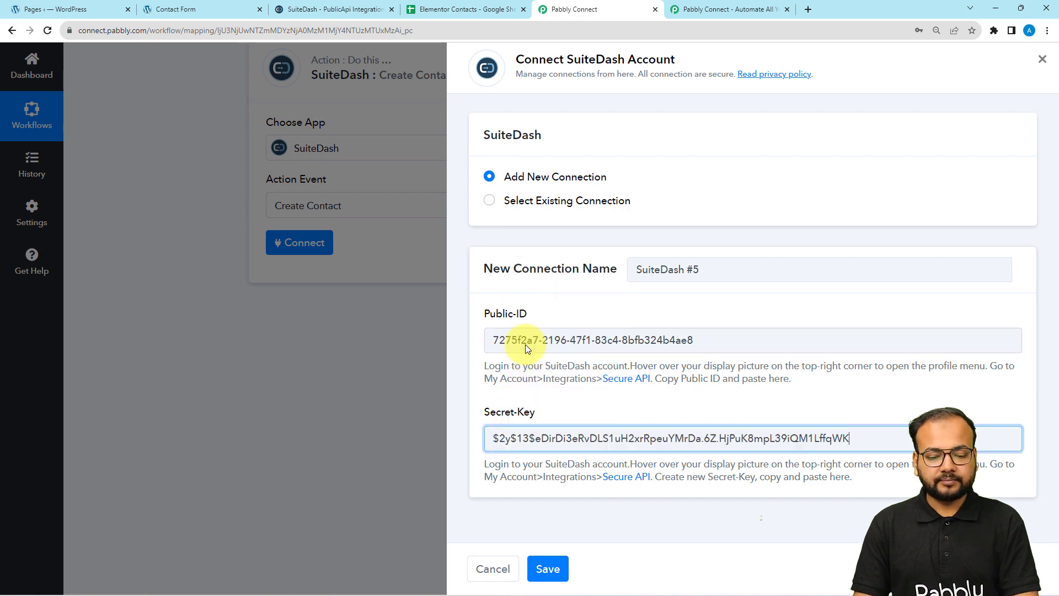
{"action": "left_click", "coordinate": [548, 568]}
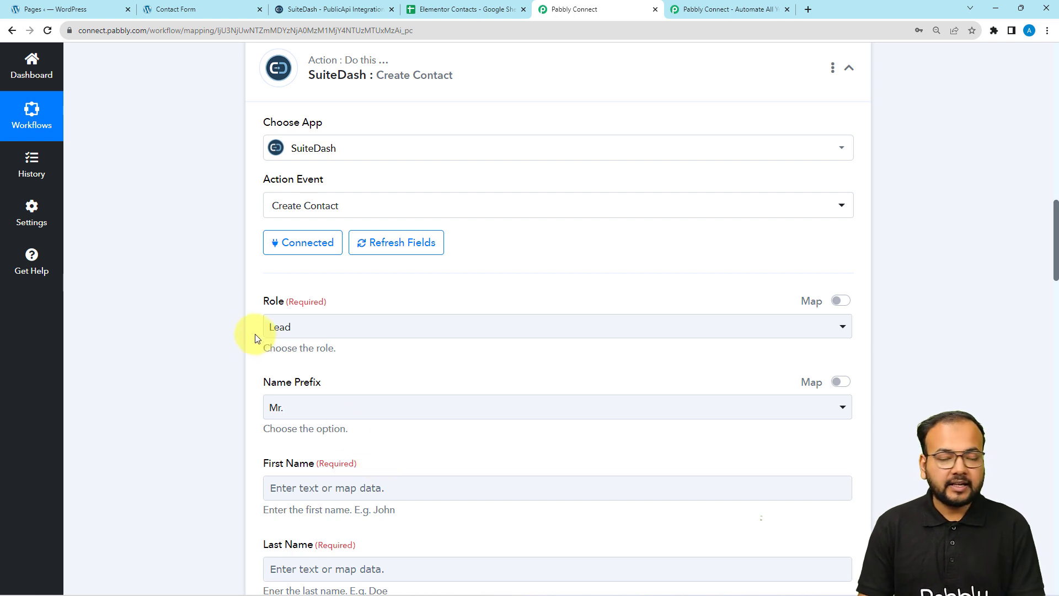
Set the Role of the SuiteDash contact to Client.
{"action": "scroll", "coordinate": [255, 333], "scroll_direction": "down", "scroll_amount": 1}
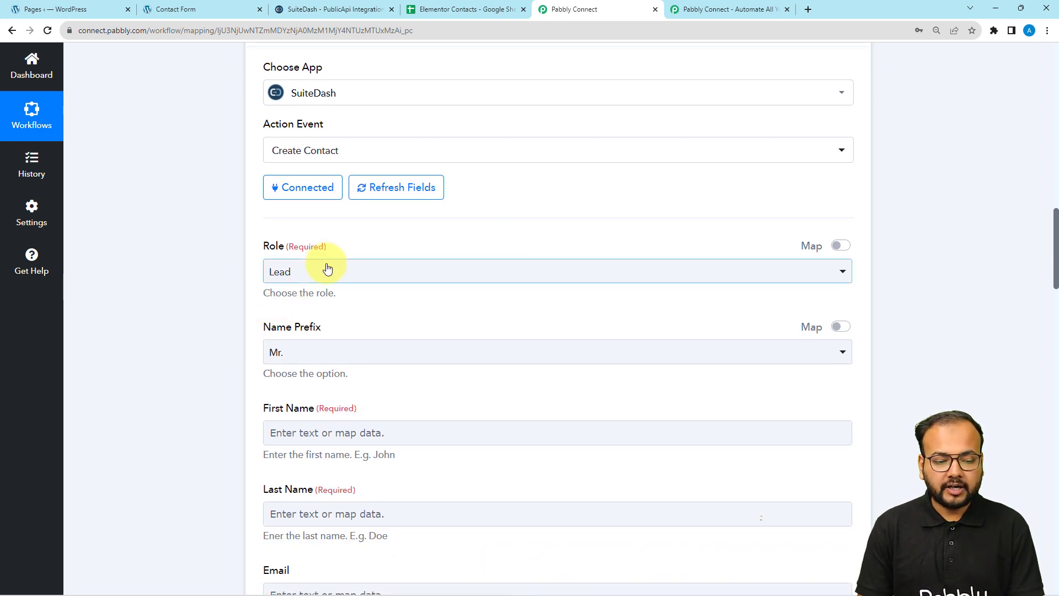
{"action": "left_click", "coordinate": [328, 269]}
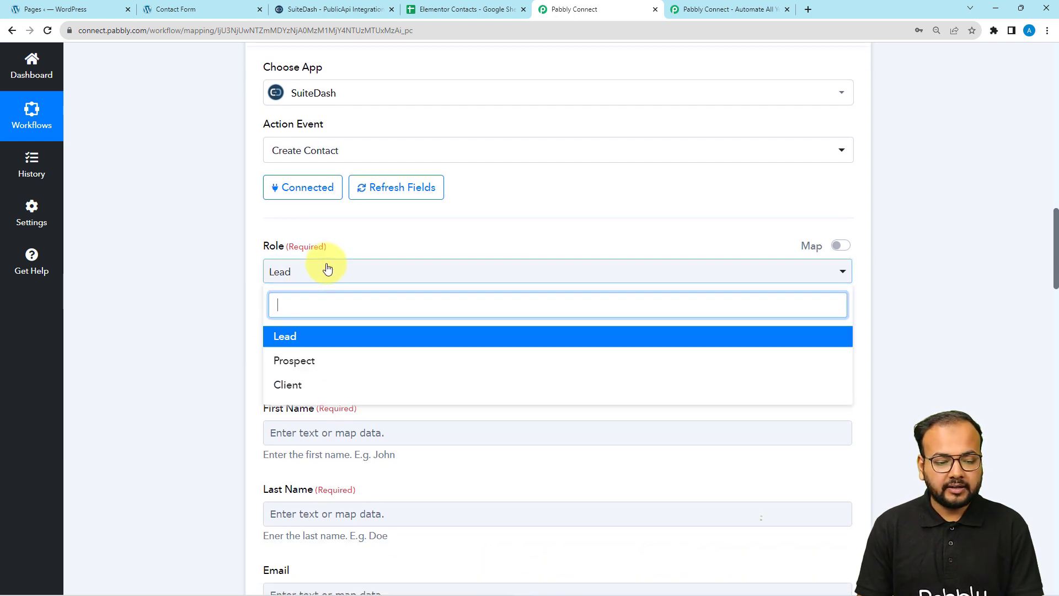
{"action": "left_click", "coordinate": [299, 397]}
Enable mapping for the Name Prefix field and clear its value so it stays empty.
{"action": "scroll", "coordinate": [341, 246], "scroll_direction": "down", "scroll_amount": 2}
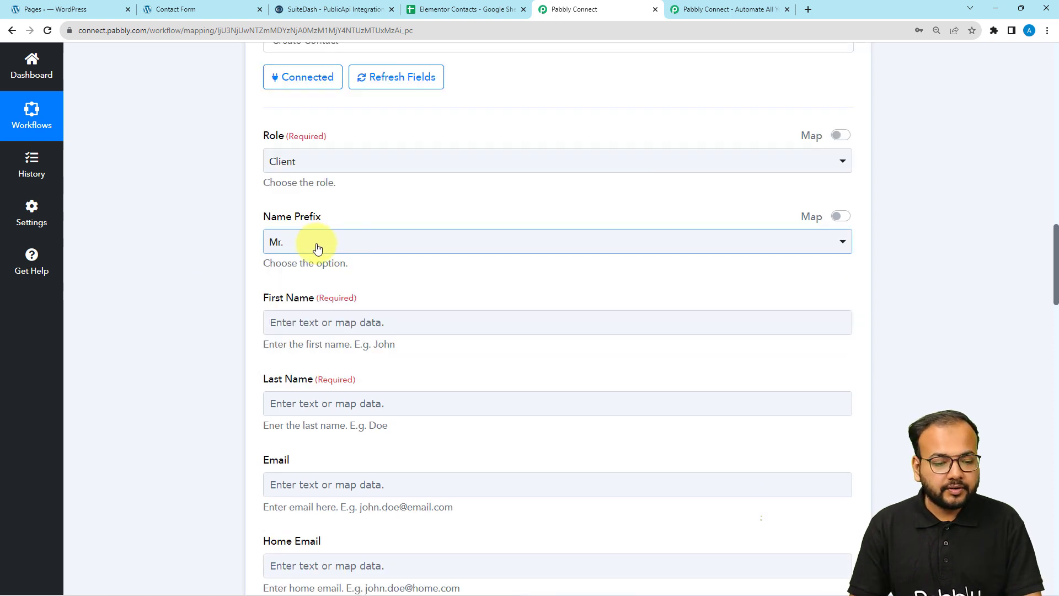
{"action": "left_click", "coordinate": [317, 249]}
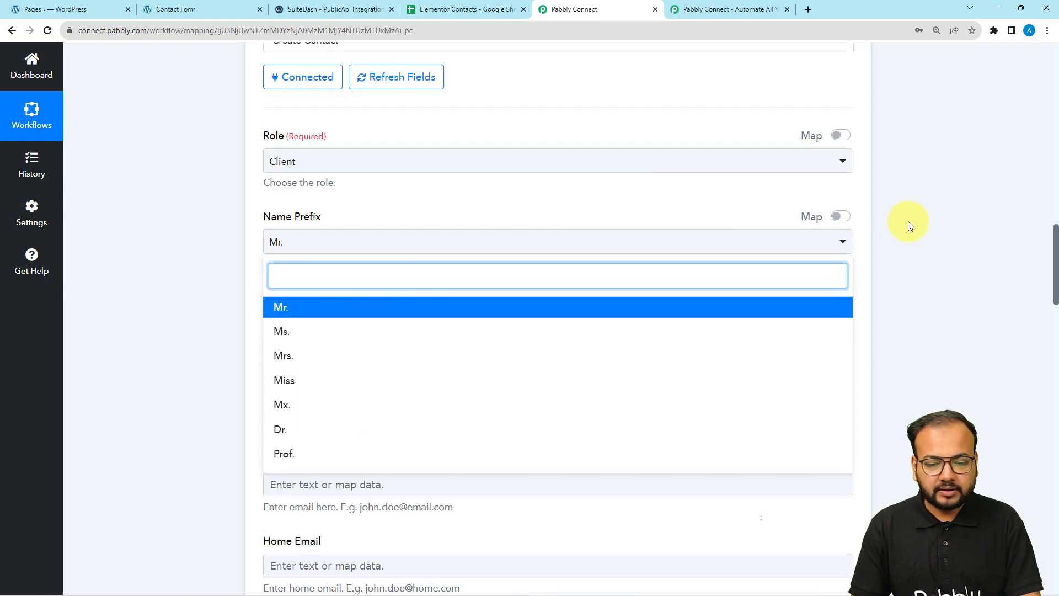
{"action": "left_click", "coordinate": [799, 224]}
{"action": "left_click", "coordinate": [585, 247]}
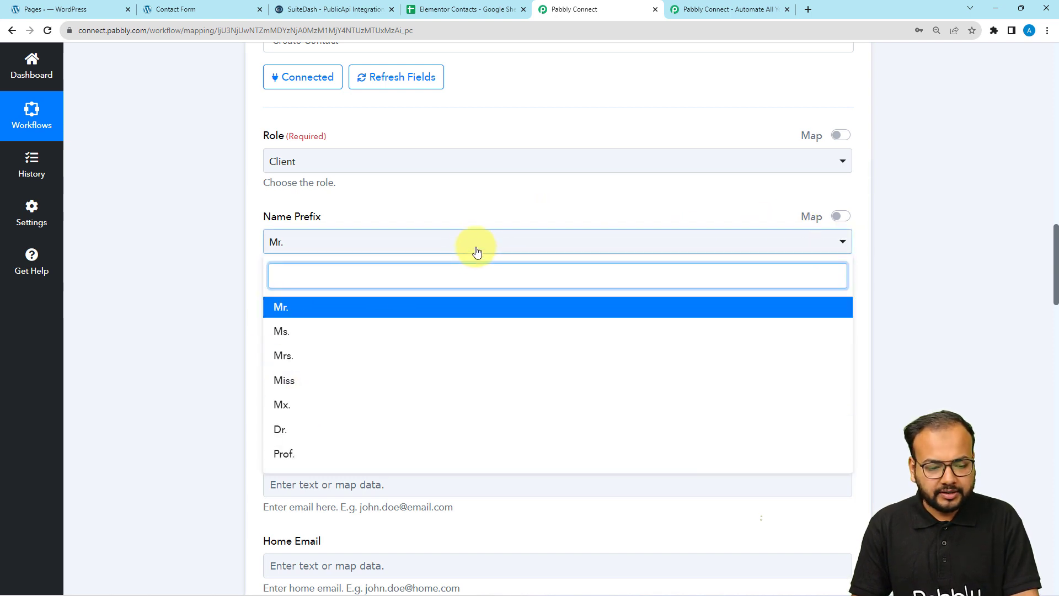
{"action": "left_click", "coordinate": [507, 221]}
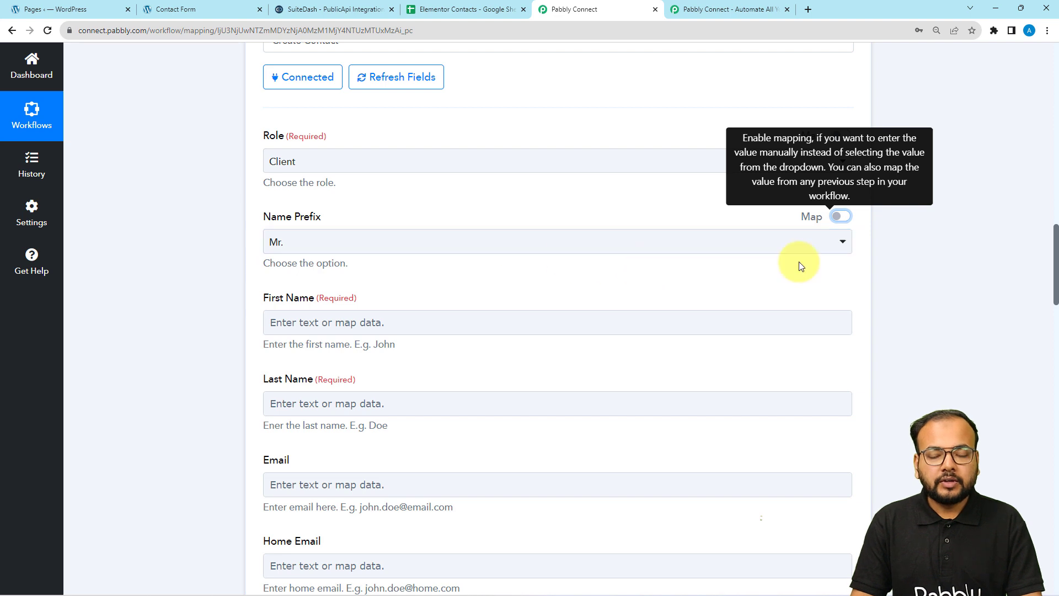
{"action": "left_click", "coordinate": [847, 219]}
{"action": "left_click", "coordinate": [569, 244]}
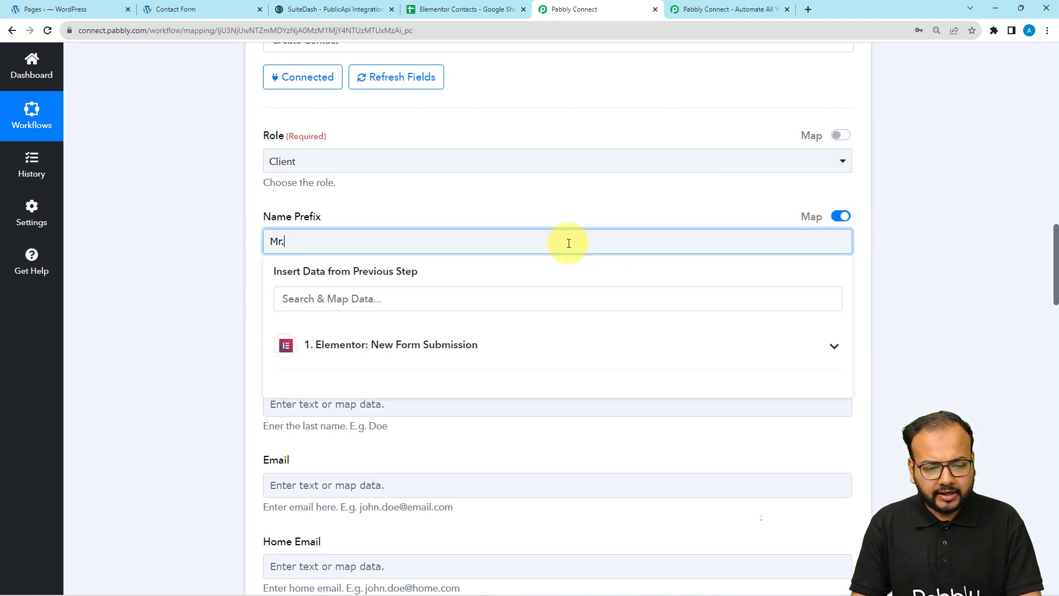
{"action": "key", "text": "BackSpace"}
{"action": "key", "text": "BackSpace"}
{"action": "left_click", "coordinate": [223, 273]}
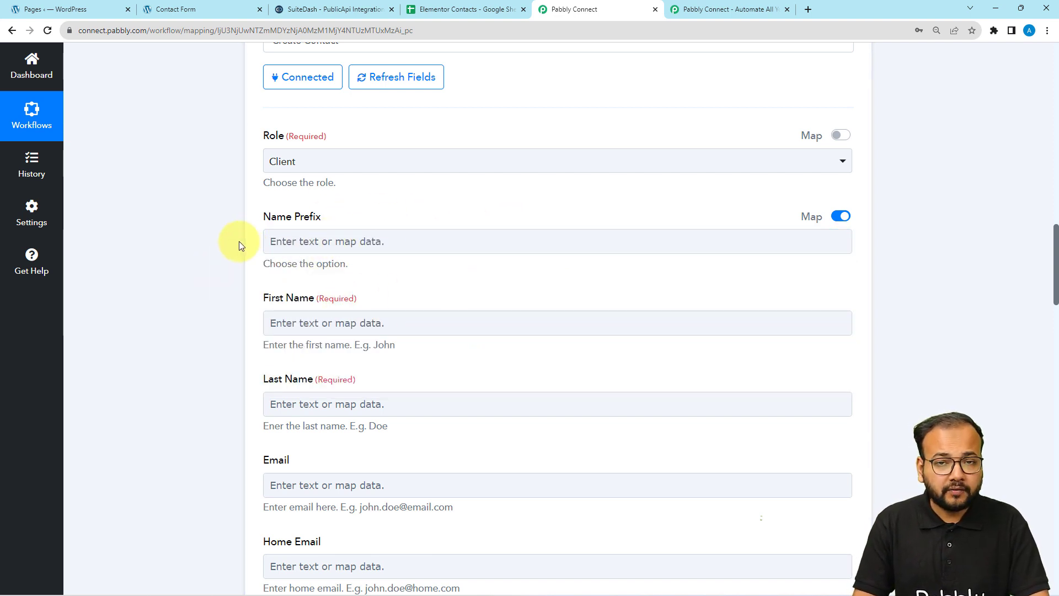
{"action": "left_click", "coordinate": [317, 236]}
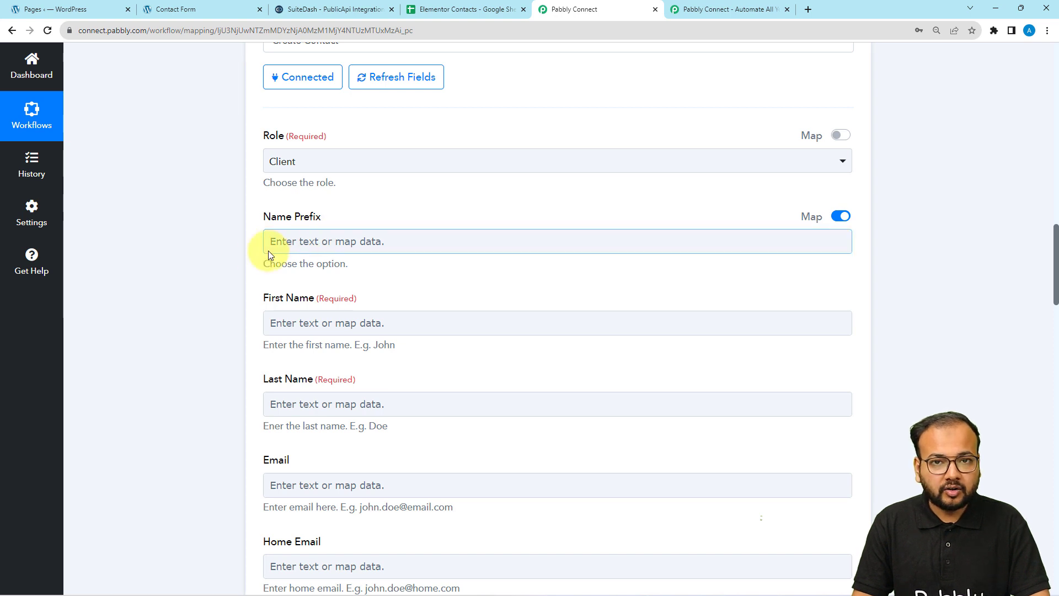
{"action": "left_click", "coordinate": [247, 261]}
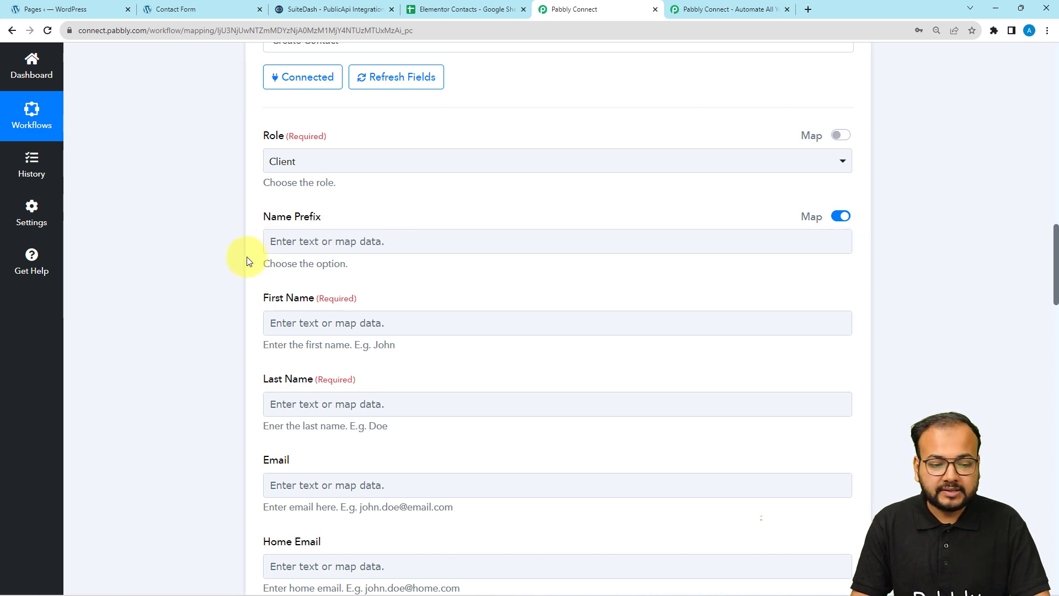
Examine the data received from the Elementor form submission that can be mapped into the contact fields.
{"action": "scroll", "coordinate": [246, 261], "scroll_direction": "down", "scroll_amount": 2}
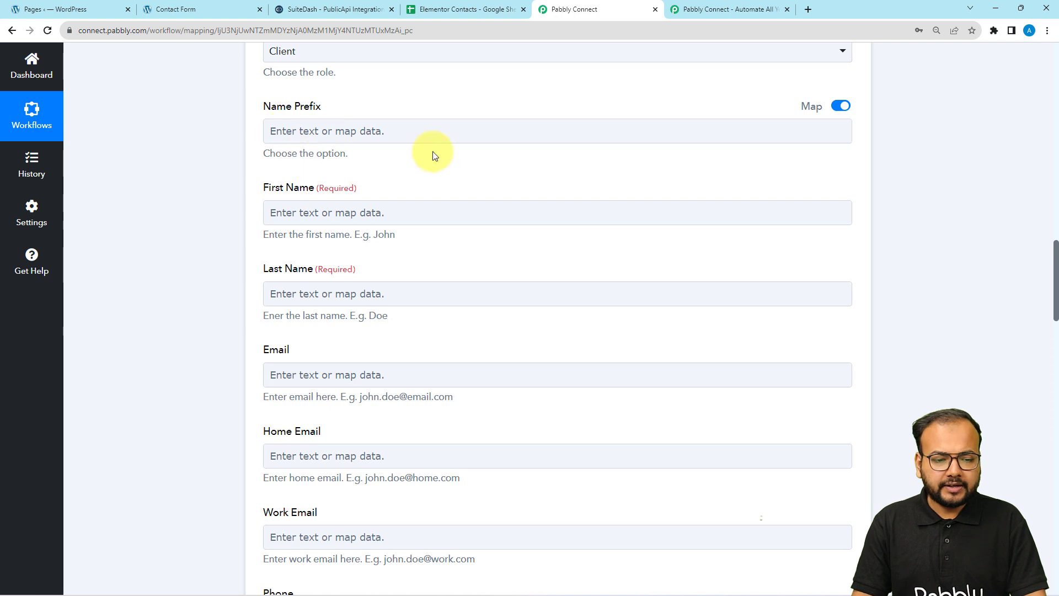
{"action": "scroll", "coordinate": [335, 164], "scroll_direction": "down", "scroll_amount": 1}
{"action": "left_click", "coordinate": [334, 164]}
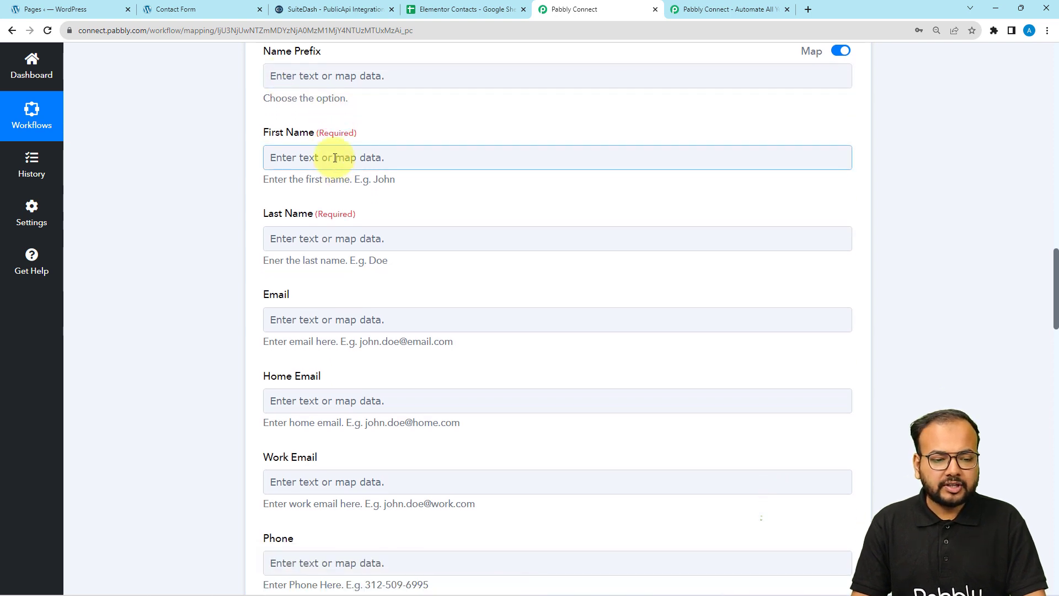
{"action": "left_click", "coordinate": [341, 279]}
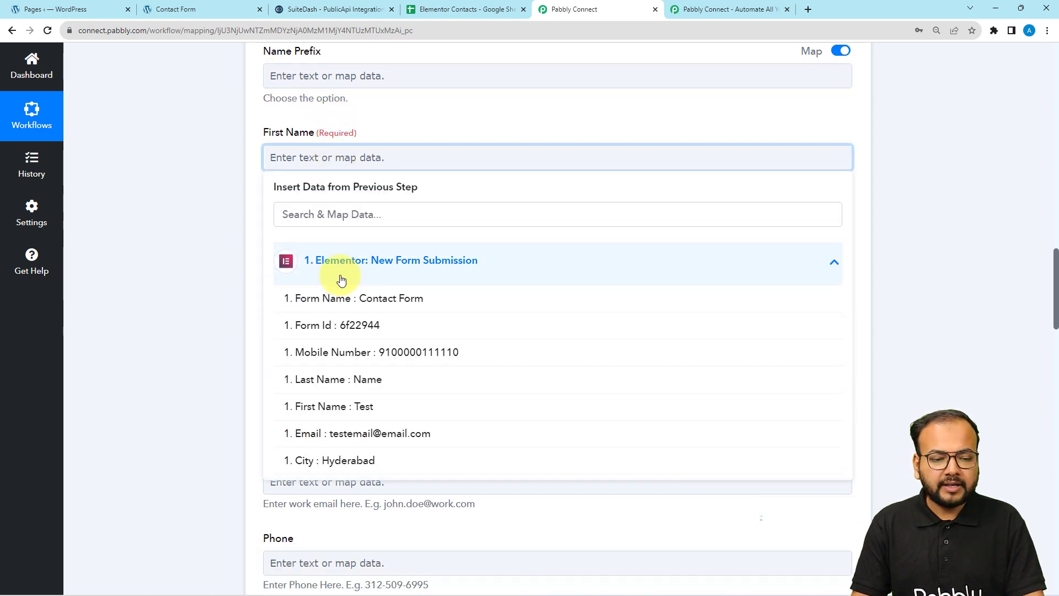
{"action": "left_click", "coordinate": [341, 281]}
{"action": "left_click", "coordinate": [196, 187]}
{"action": "scroll", "coordinate": [197, 186], "scroll_direction": "up", "scroll_amount": 12}
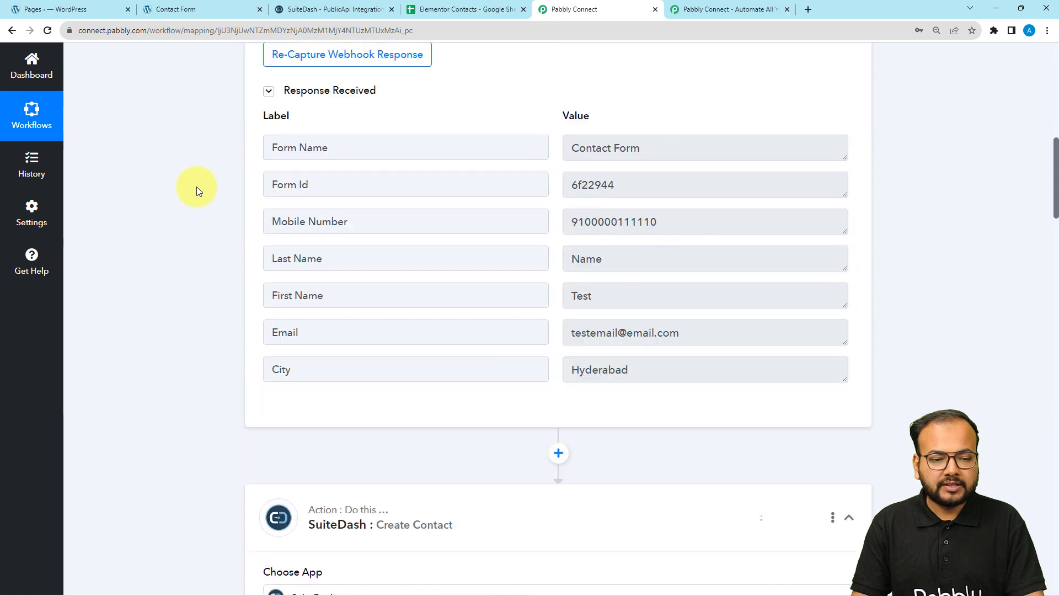
{"action": "scroll", "coordinate": [196, 187], "scroll_direction": "up", "scroll_amount": 1}
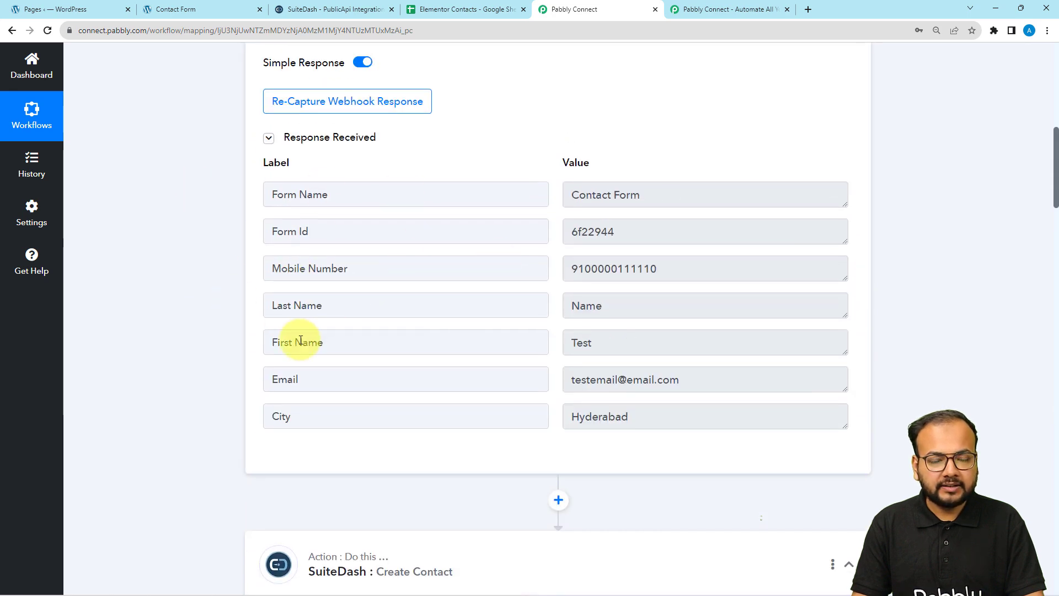
{"action": "scroll", "coordinate": [221, 330], "scroll_direction": "down", "scroll_amount": 9}
{"action": "scroll", "coordinate": [221, 330], "scroll_direction": "down", "scroll_amount": 5}
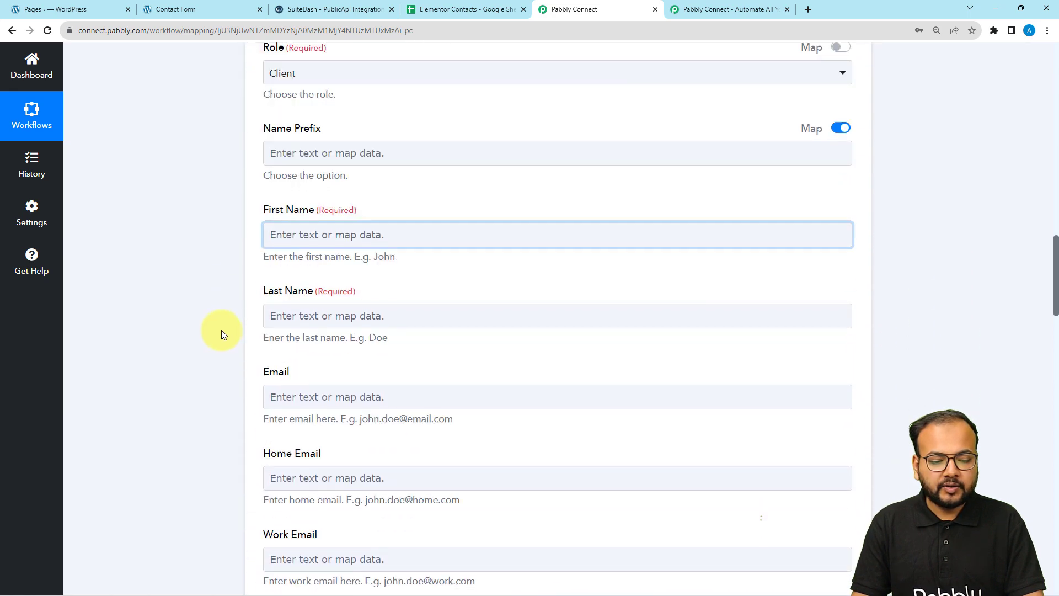
Map the contact's First Name and Last Name fields to the matching values from the Elementor form submission.
{"action": "left_click", "coordinate": [296, 217]}
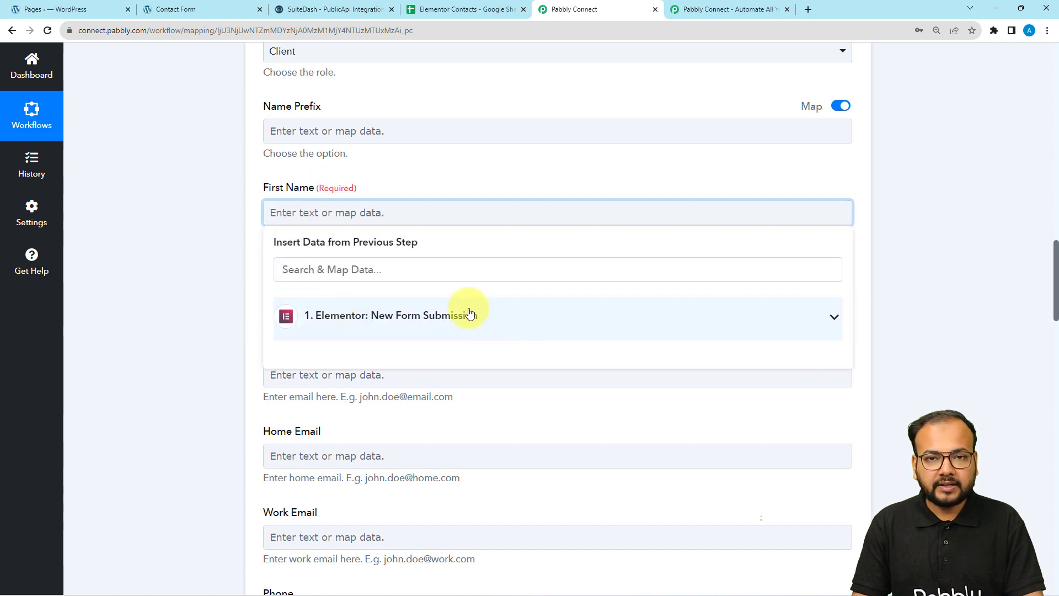
{"action": "left_click", "coordinate": [439, 314]}
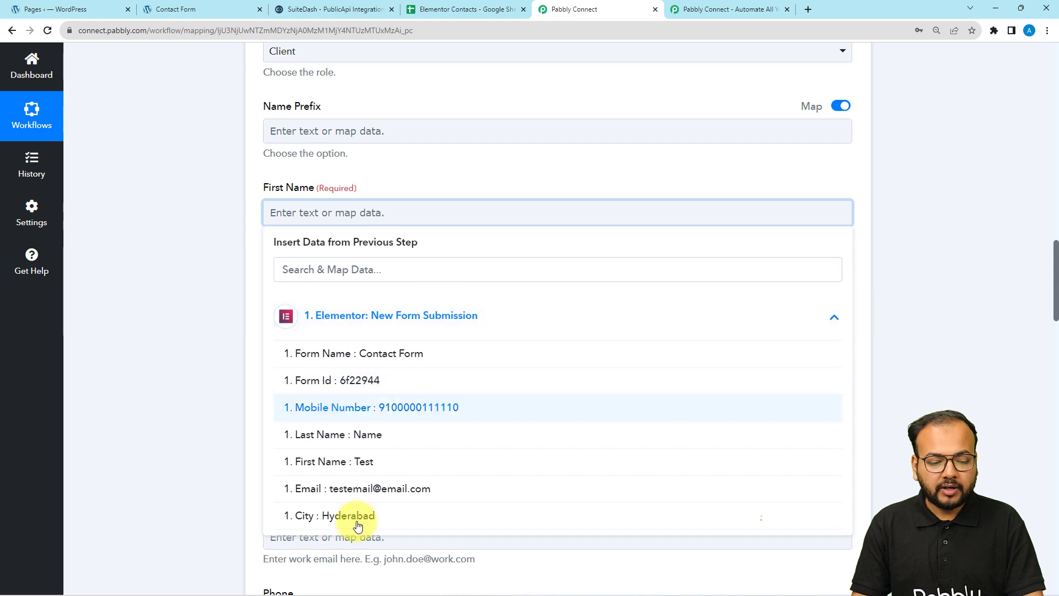
{"action": "left_click", "coordinate": [320, 467]}
{"action": "left_click", "coordinate": [208, 308]}
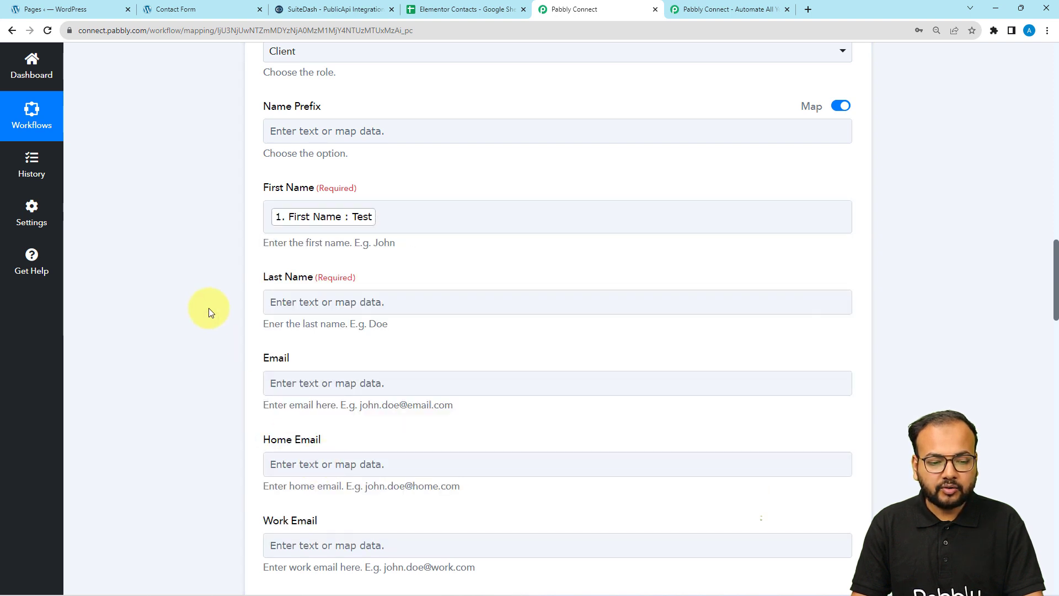
{"action": "scroll", "coordinate": [208, 307], "scroll_direction": "down", "scroll_amount": 2}
{"action": "left_click", "coordinate": [276, 191]}
{"action": "left_click", "coordinate": [312, 312]}
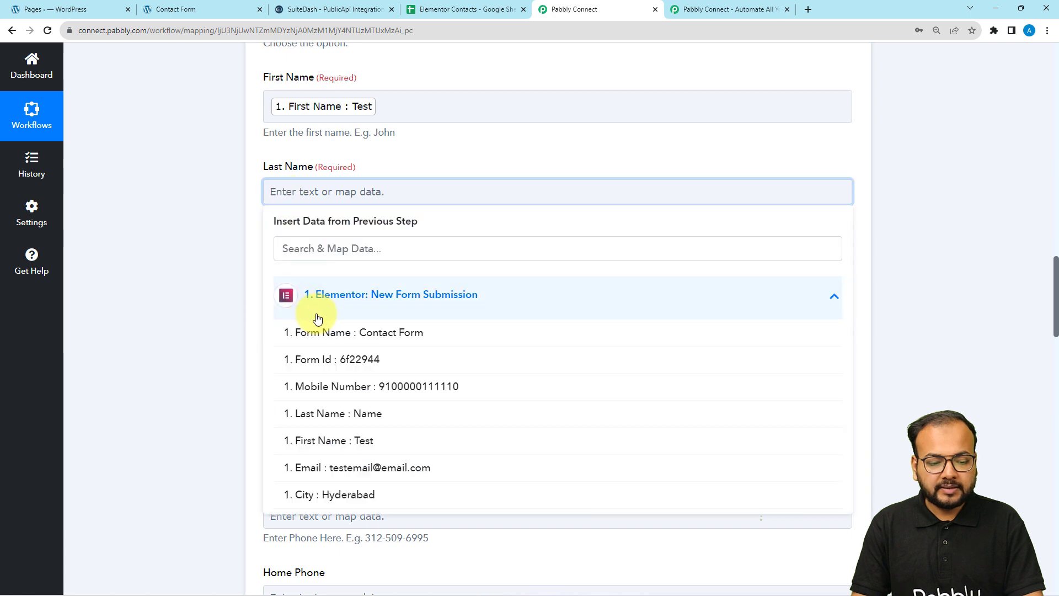
{"action": "left_click", "coordinate": [381, 415]}
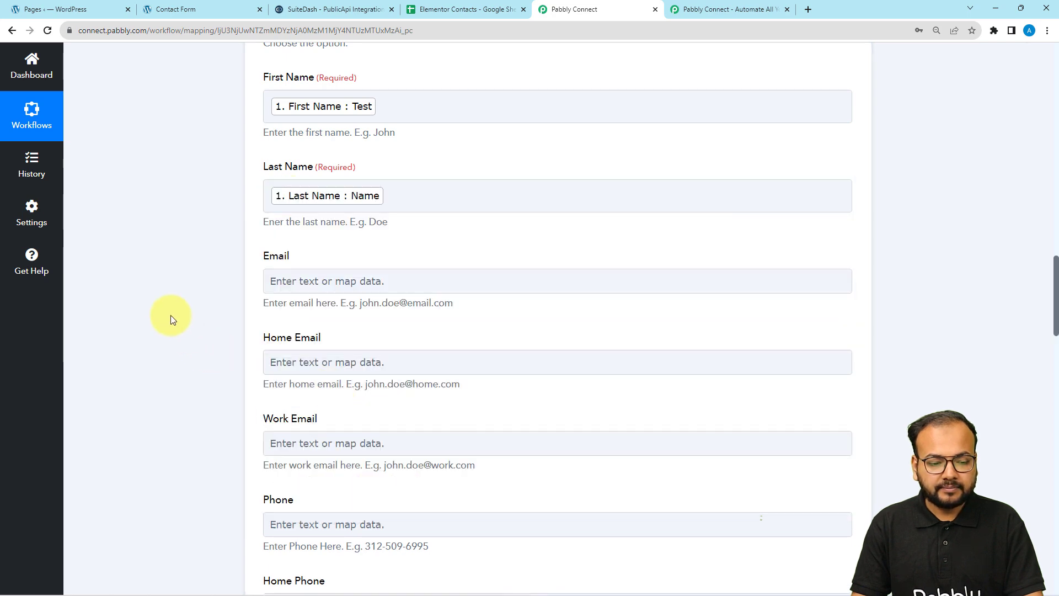
Map the contact's Email field to the Email value from the Elementor form submission.
{"action": "scroll", "coordinate": [222, 299], "scroll_direction": "down", "scroll_amount": 2}
{"action": "left_click", "coordinate": [305, 171]}
{"action": "left_click", "coordinate": [307, 274]}
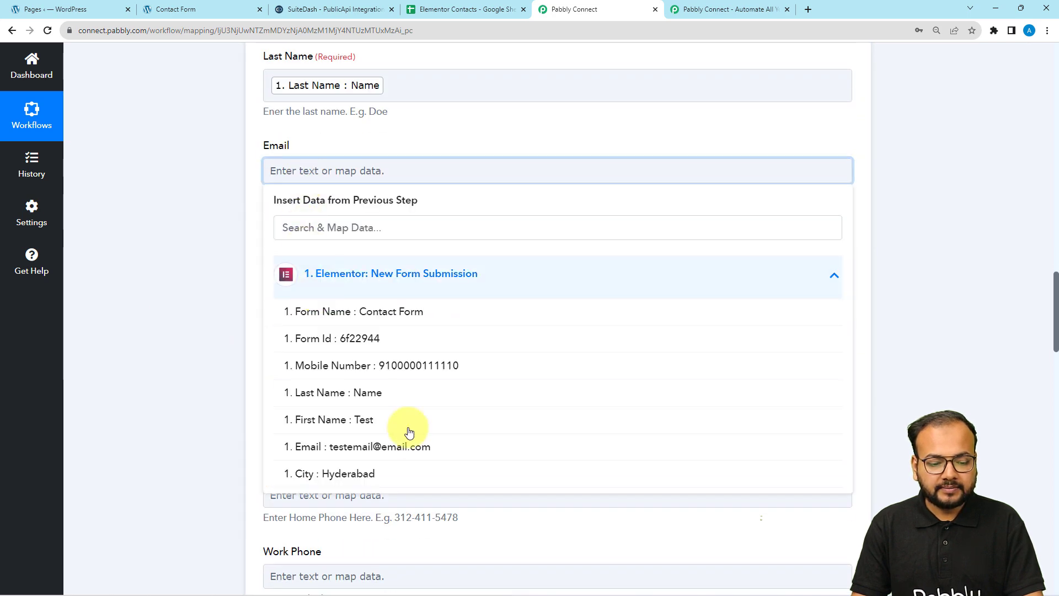
{"action": "left_click", "coordinate": [407, 444]}
Map the contact's City field to the City value from the Elementor form submission.
{"action": "scroll", "coordinate": [247, 339], "scroll_direction": "down", "scroll_amount": 4}
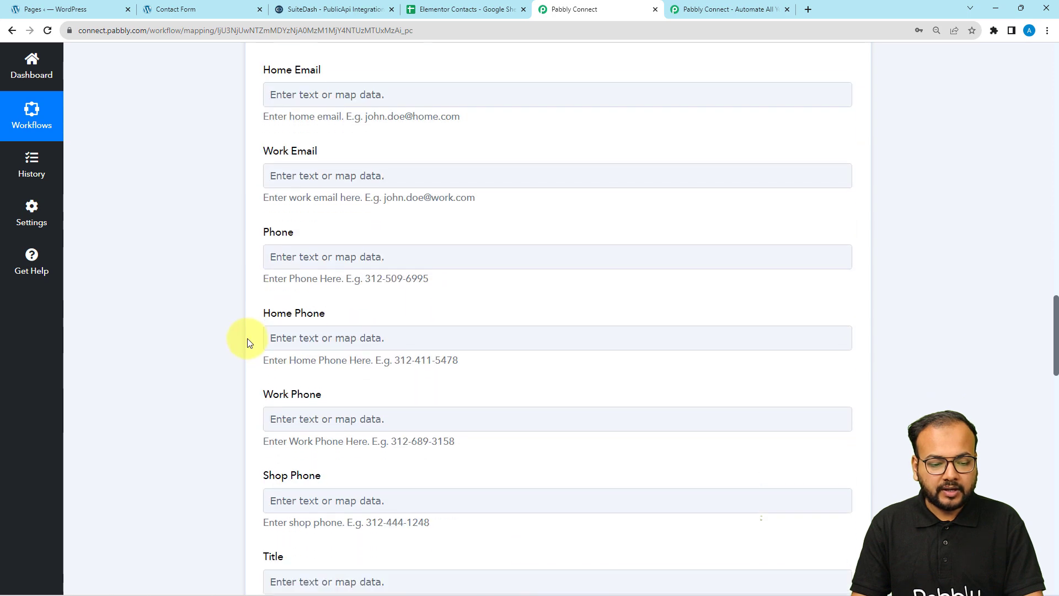
{"action": "scroll", "coordinate": [247, 343], "scroll_direction": "down", "scroll_amount": 9}
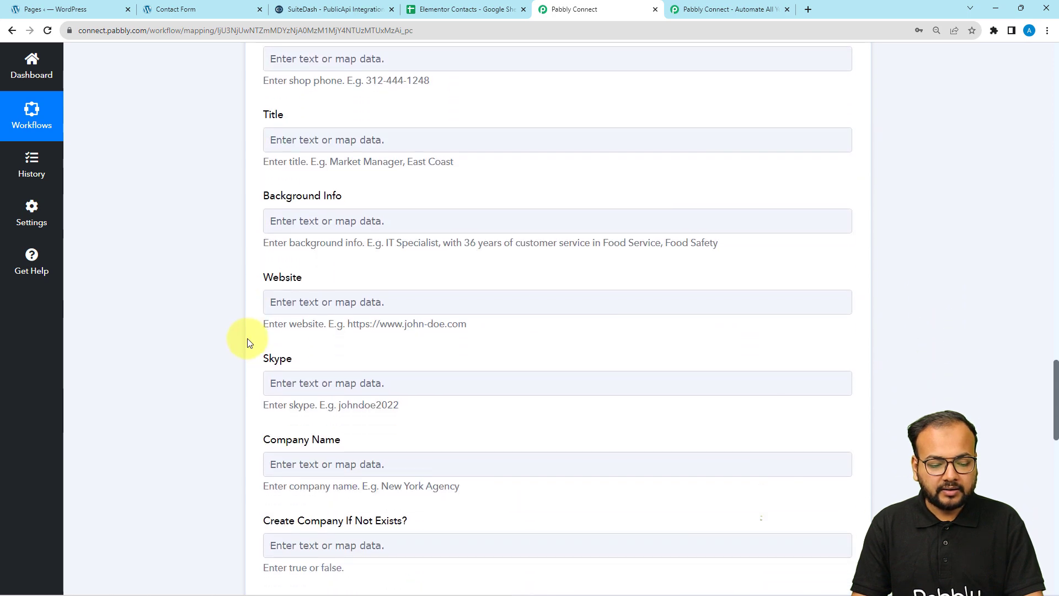
{"action": "scroll", "coordinate": [247, 343], "scroll_direction": "down", "scroll_amount": 3}
{"action": "scroll", "coordinate": [247, 342], "scroll_direction": "down", "scroll_amount": 1}
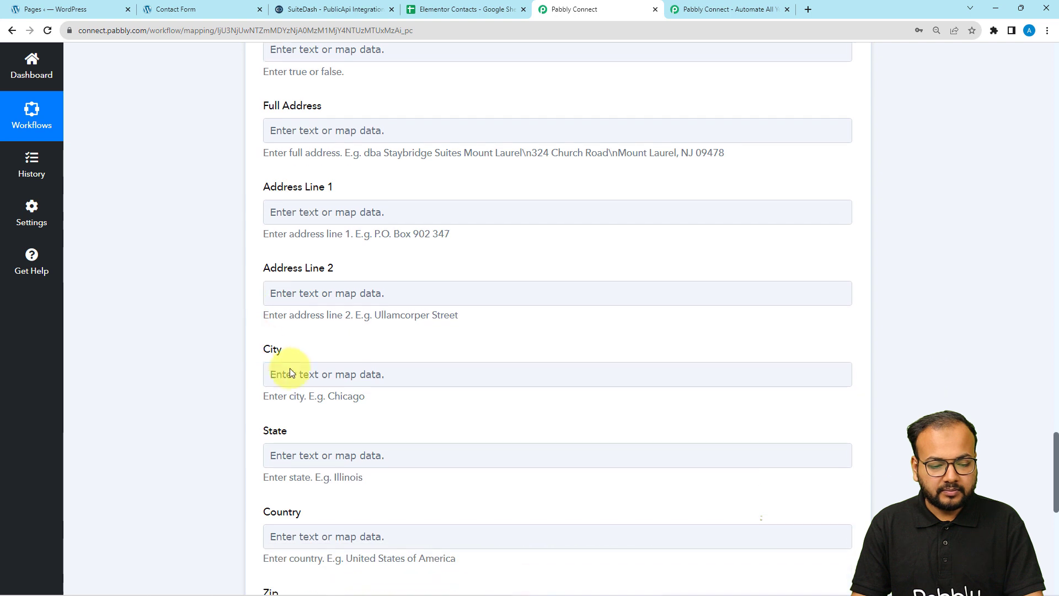
{"action": "left_click", "coordinate": [270, 371]}
{"action": "scroll", "coordinate": [238, 370], "scroll_direction": "down", "scroll_amount": 2}
{"action": "left_click", "coordinate": [332, 388]}
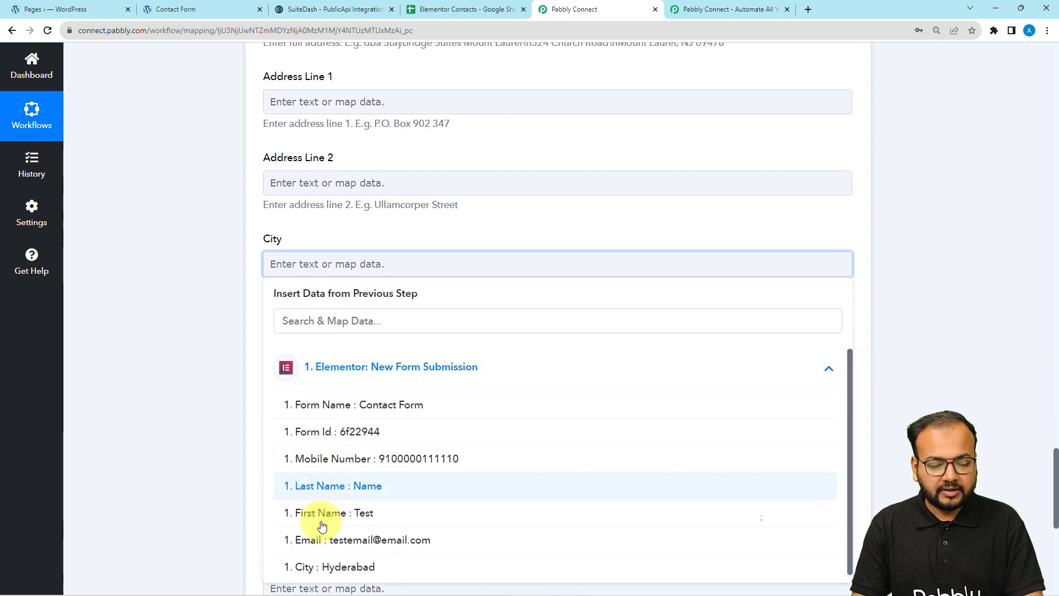
{"action": "left_click", "coordinate": [301, 569]}
{"action": "left_click", "coordinate": [179, 366]}
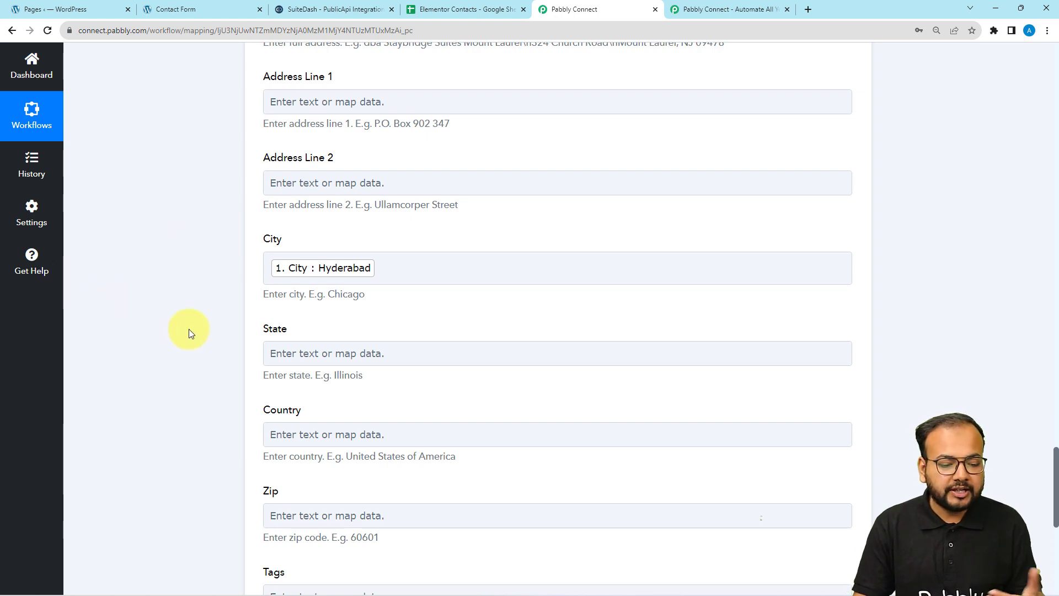
Review the mapped and empty contact fields of the SuiteDash action from City and Tags back to Name Prefix.
{"action": "scroll", "coordinate": [190, 322], "scroll_direction": "up", "scroll_amount": 2}
{"action": "scroll", "coordinate": [191, 323], "scroll_direction": "down", "scroll_amount": 3}
{"action": "scroll", "coordinate": [191, 322], "scroll_direction": "down", "scroll_amount": 4}
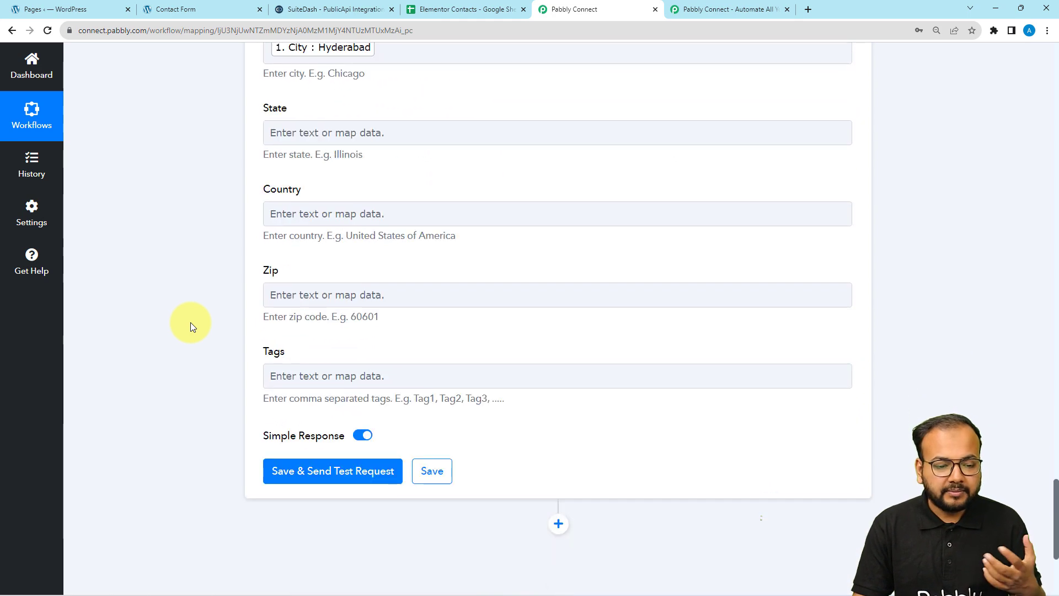
{"action": "scroll", "coordinate": [190, 322], "scroll_direction": "up", "scroll_amount": 1}
{"action": "scroll", "coordinate": [190, 324], "scroll_direction": "up", "scroll_amount": 15}
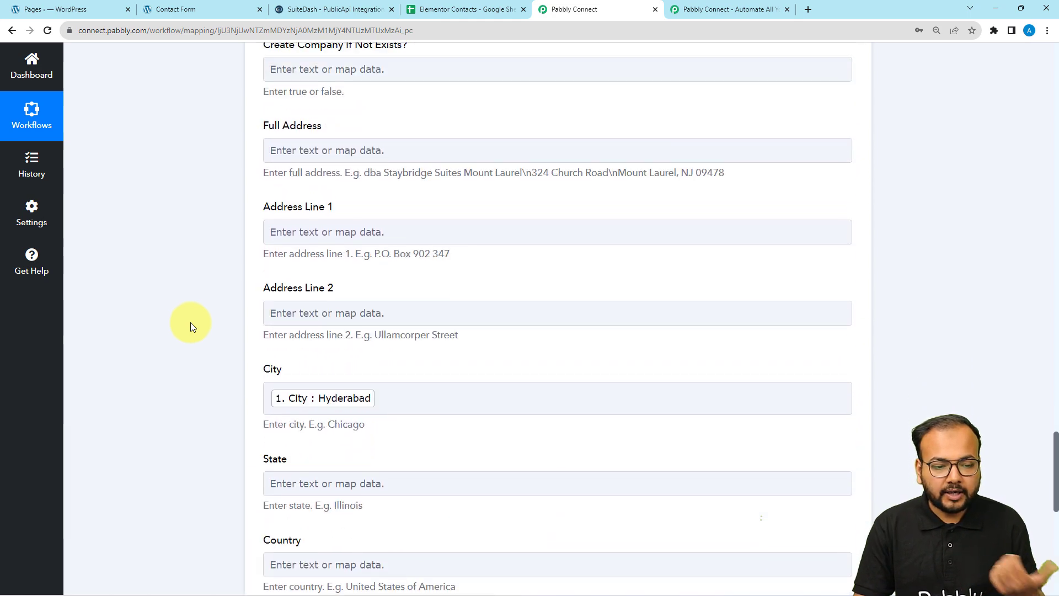
{"action": "scroll", "coordinate": [191, 322], "scroll_direction": "up", "scroll_amount": 10}
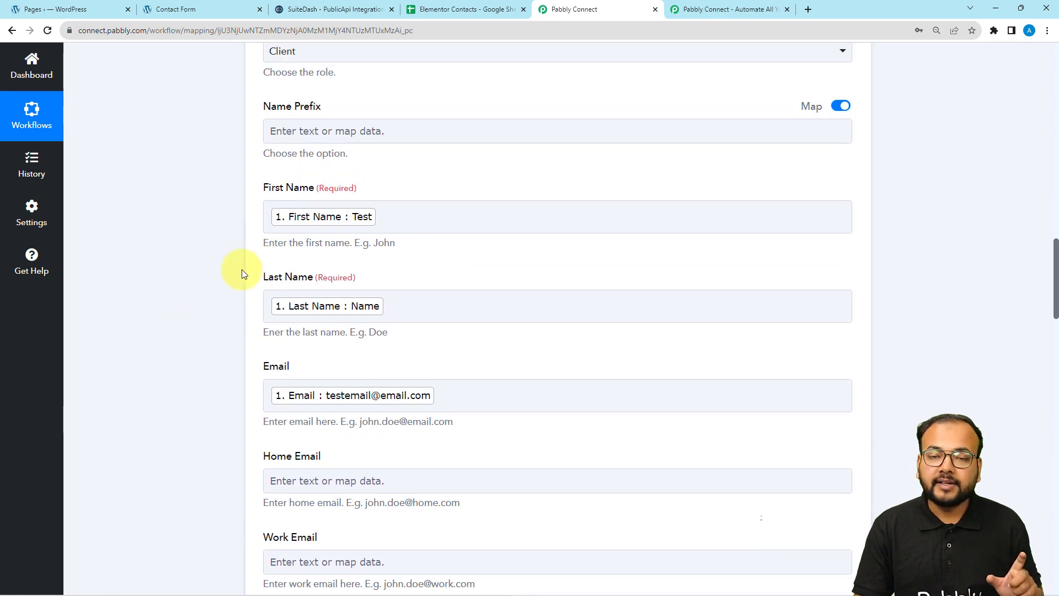
{"action": "scroll", "coordinate": [205, 315], "scroll_direction": "down", "scroll_amount": 20}
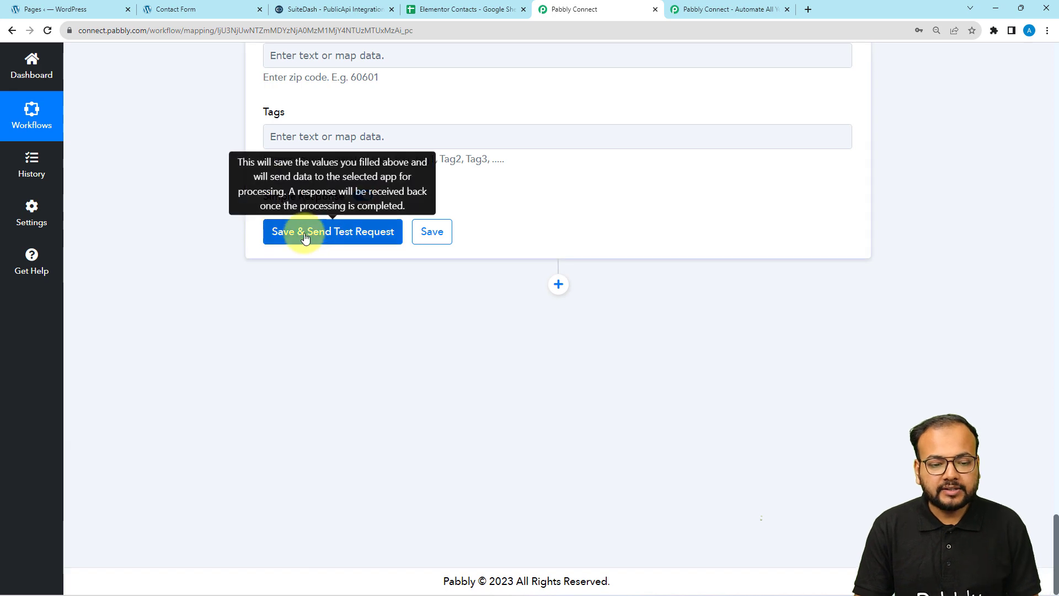
Switch to SuiteDash and open the CRM contacts list to check the existing contacts.
{"action": "left_click", "coordinate": [337, 10]}
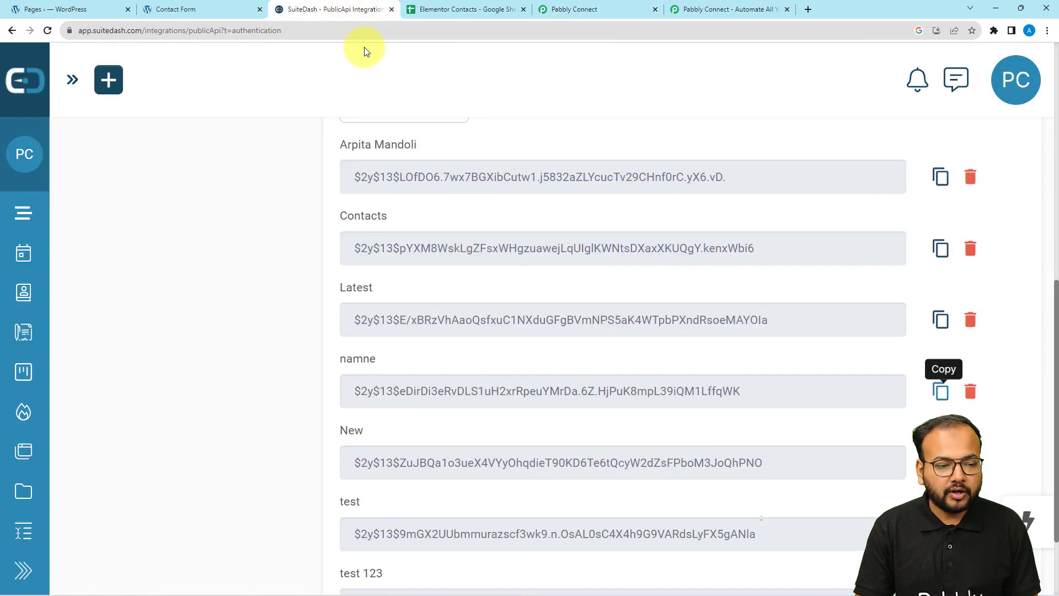
{"action": "mouse_move", "coordinate": [35, 186]}
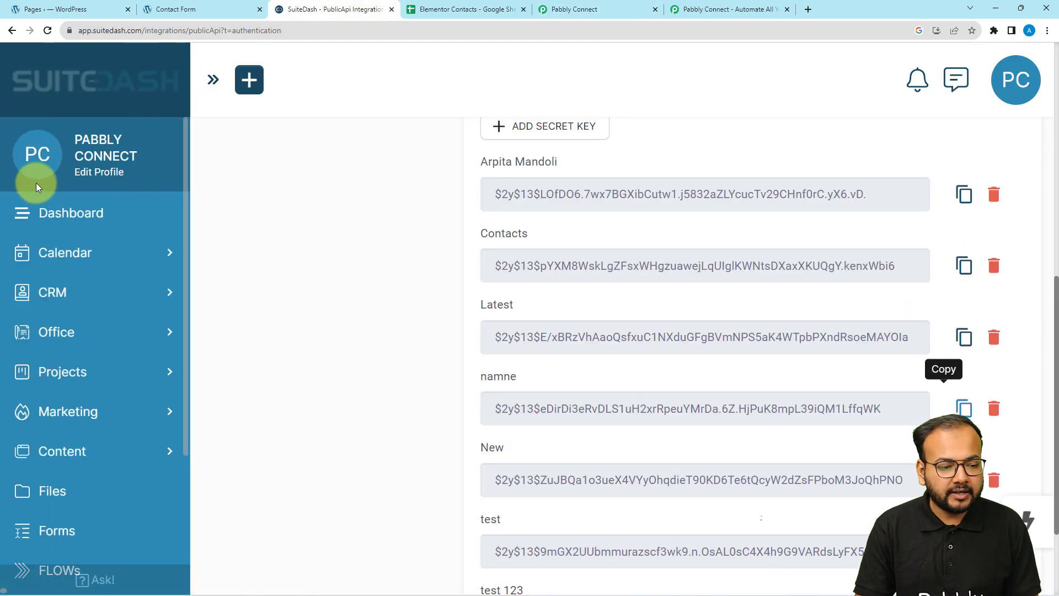
{"action": "left_click", "coordinate": [36, 301]}
{"action": "left_click", "coordinate": [66, 345]}
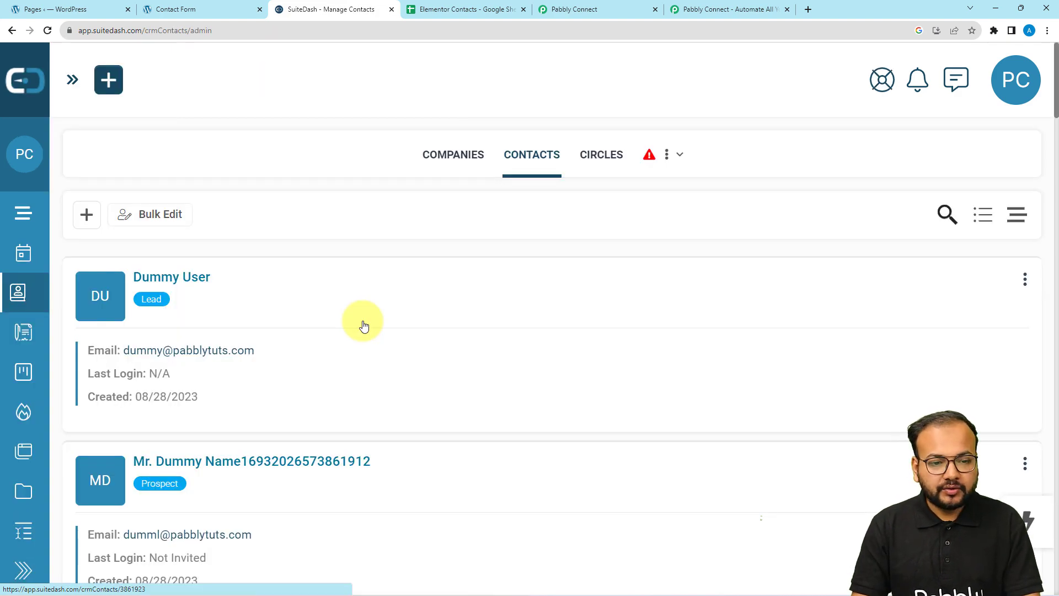
Return to Pabbly Connect, save the SuiteDash contact action with a test request, and examine the response received.
{"action": "left_click", "coordinate": [554, 10]}
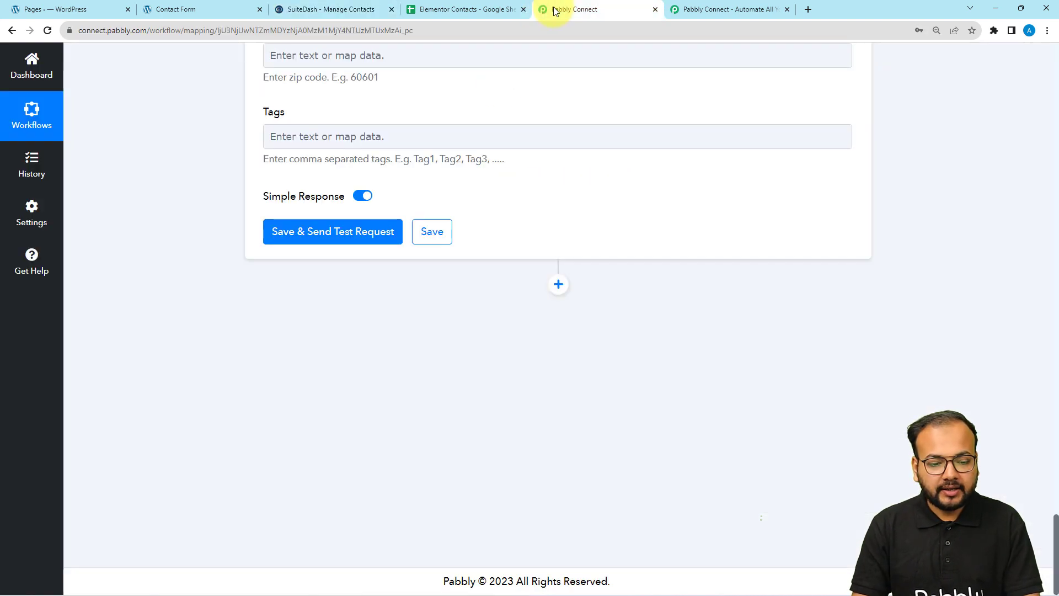
{"action": "left_click", "coordinate": [338, 232]}
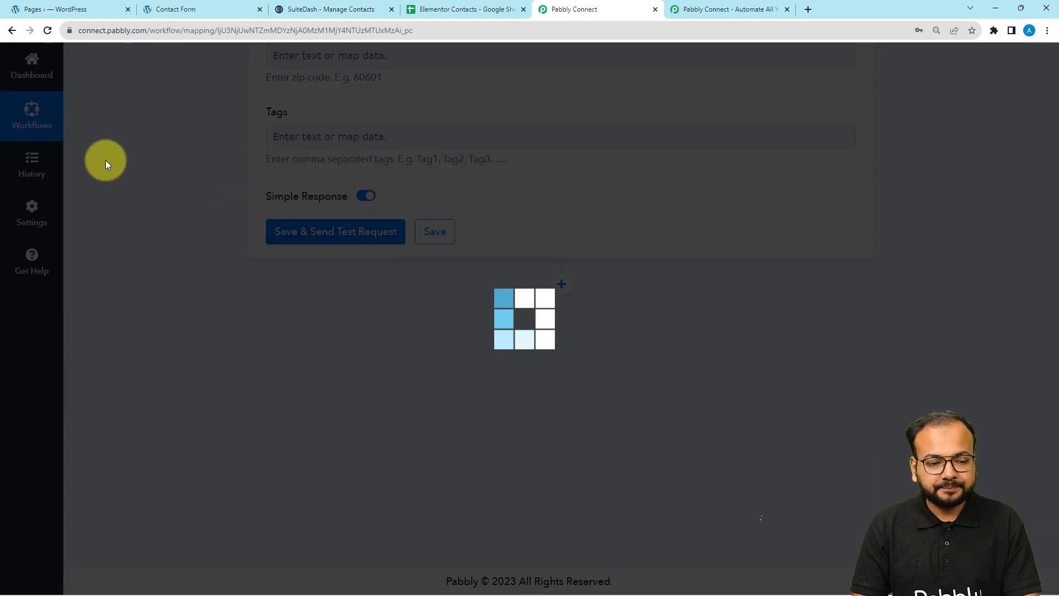
{"action": "scroll", "coordinate": [105, 160], "scroll_direction": "down", "scroll_amount": 3}
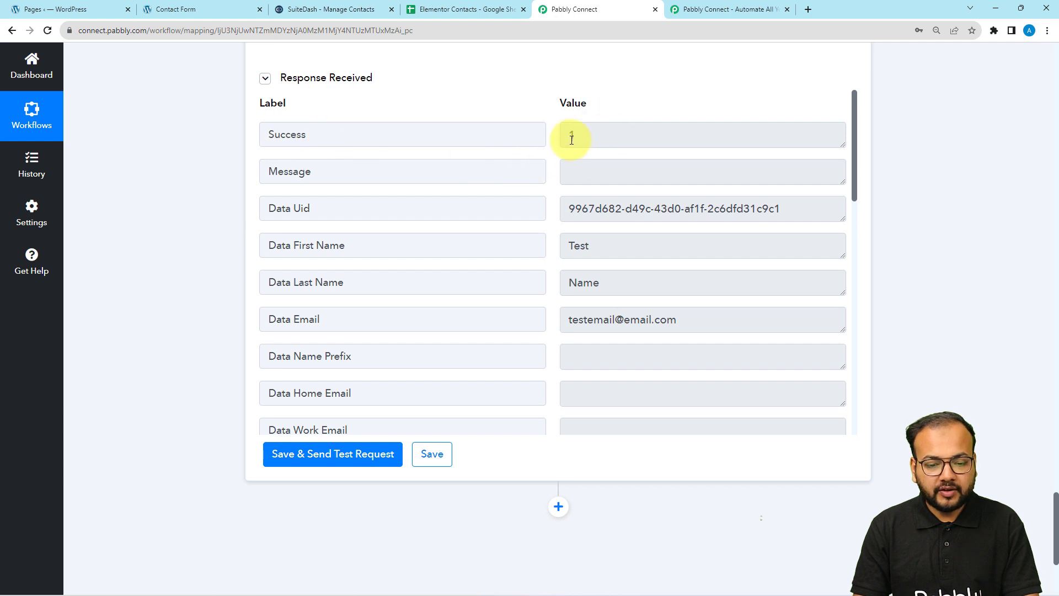
{"action": "scroll", "coordinate": [376, 245], "scroll_direction": "down", "scroll_amount": 6}
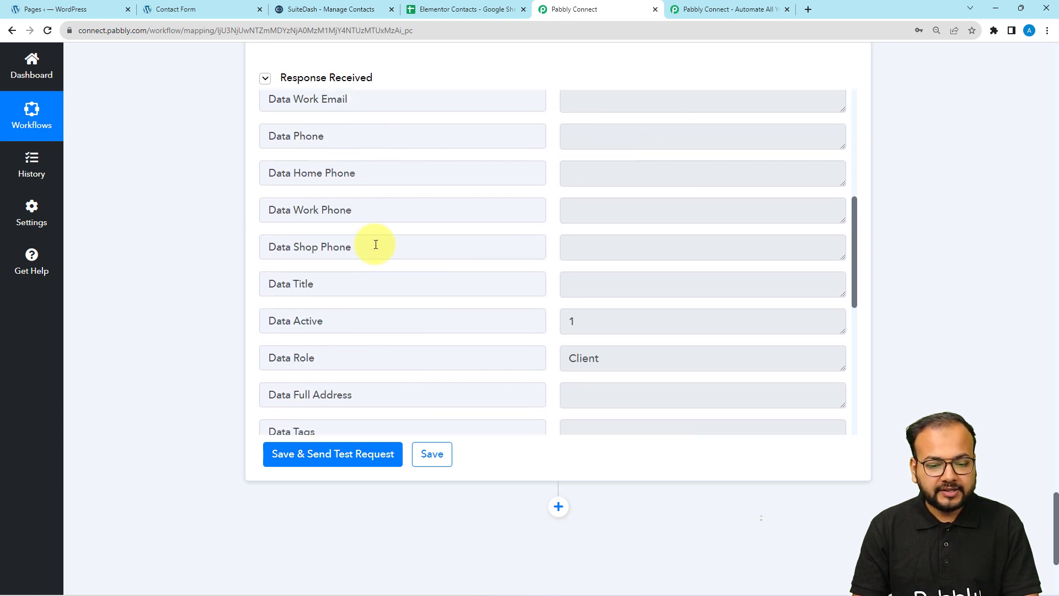
Reload the contacts list in SuiteDash to look for the test contact, and recheck the mapped fields in Pabbly Connect.
{"action": "left_click", "coordinate": [303, 7]}
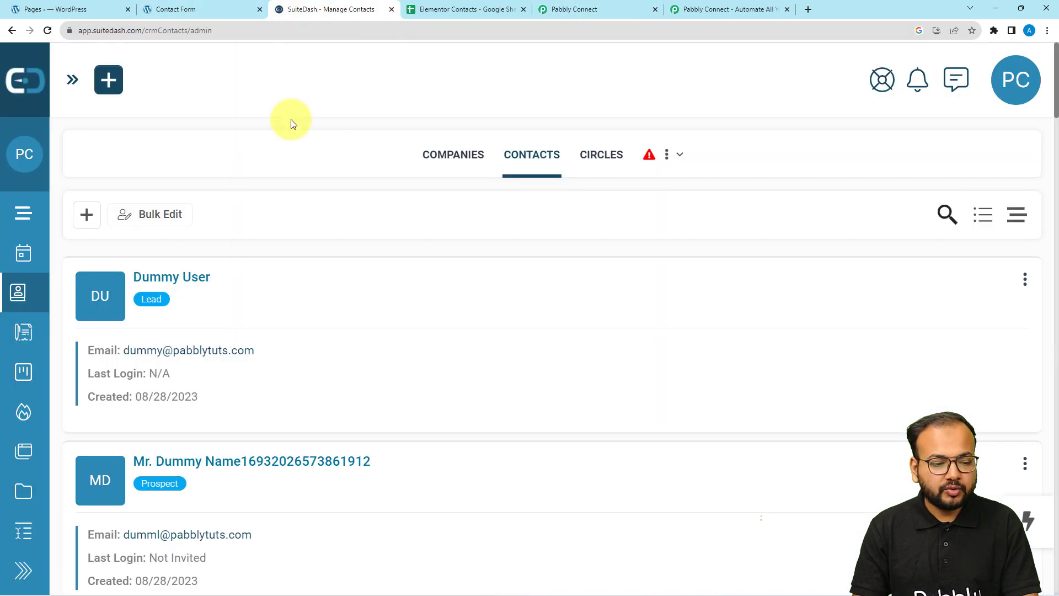
{"action": "left_click", "coordinate": [44, 32]}
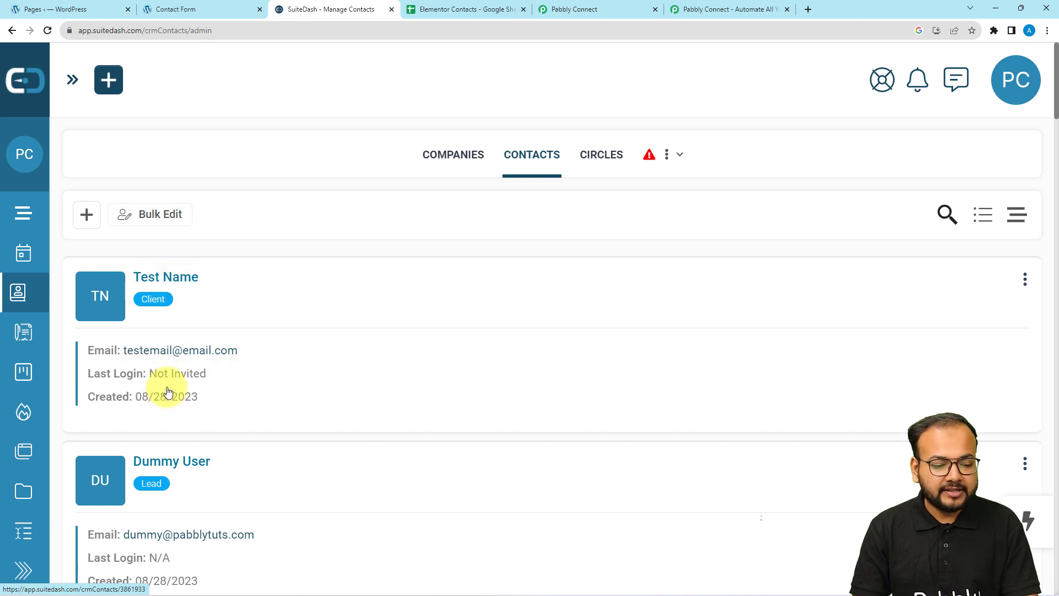
{"action": "left_click", "coordinate": [552, 9]}
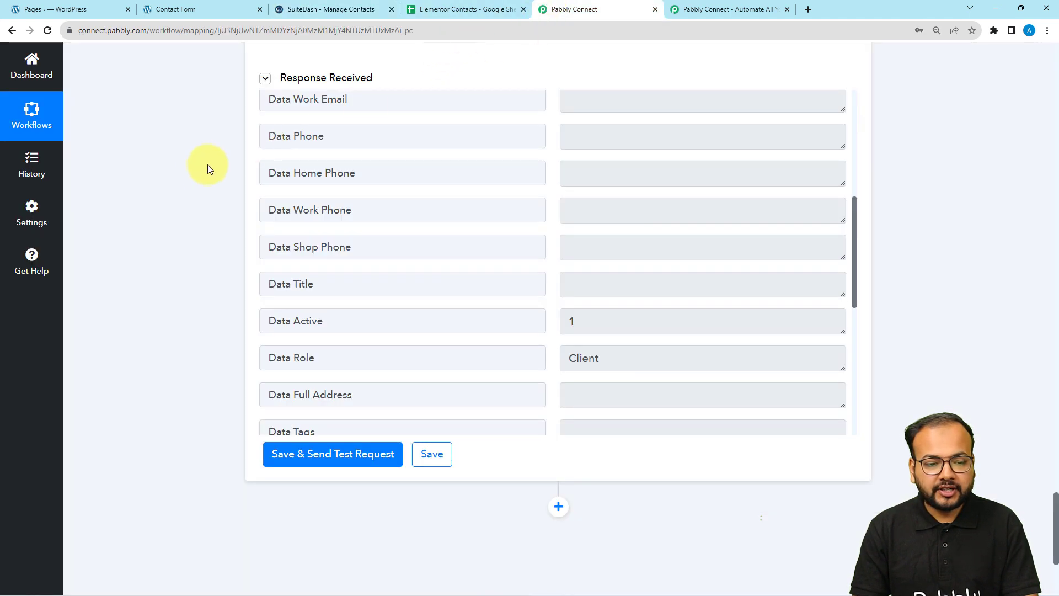
{"action": "scroll", "coordinate": [201, 169], "scroll_direction": "up", "scroll_amount": 20}
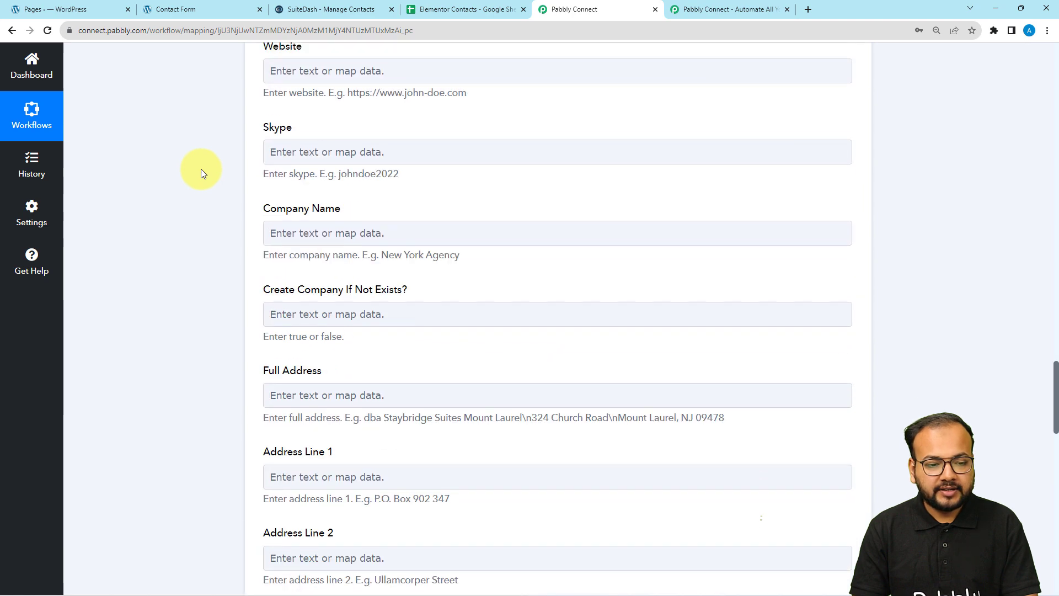
{"action": "scroll", "coordinate": [201, 169], "scroll_direction": "up", "scroll_amount": 15}
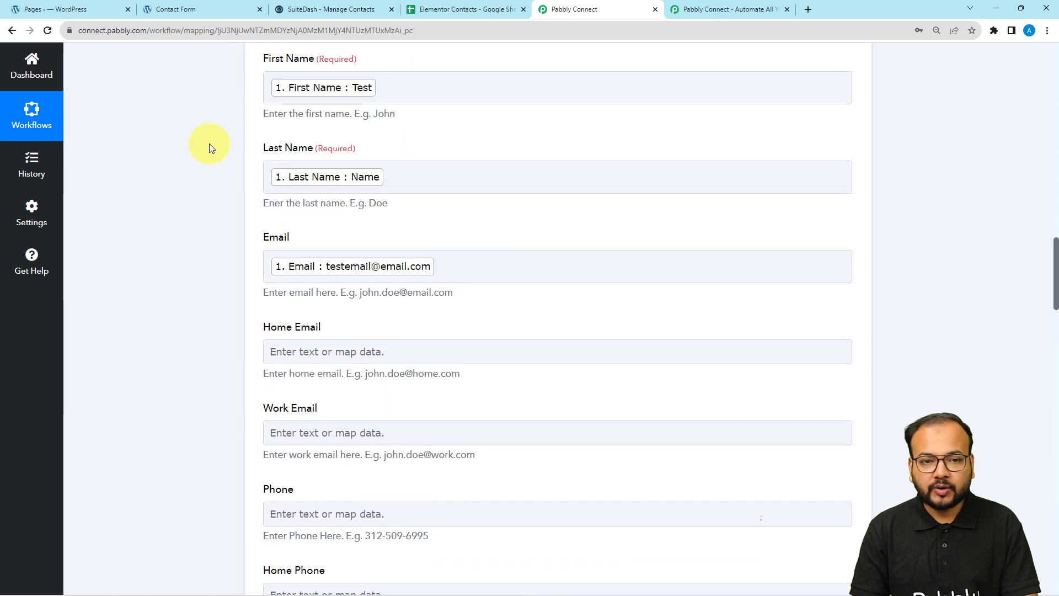
Open the test contact's details in SuiteDash and check its profile information, including the city.
{"action": "left_click", "coordinate": [306, 9]}
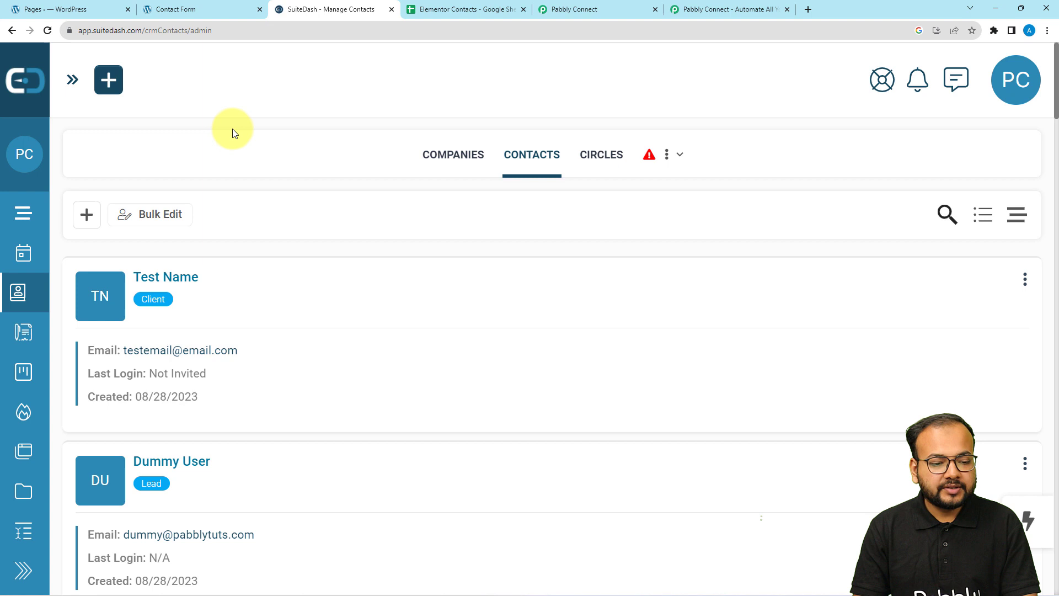
{"action": "left_click", "coordinate": [154, 277]}
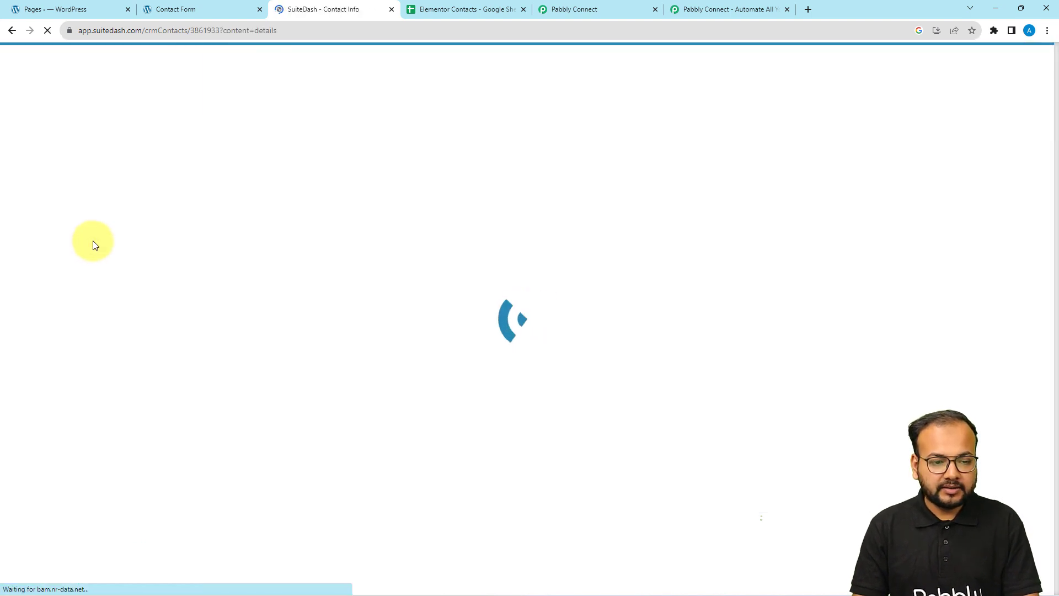
{"action": "scroll", "coordinate": [226, 289], "scroll_direction": "down", "scroll_amount": 8}
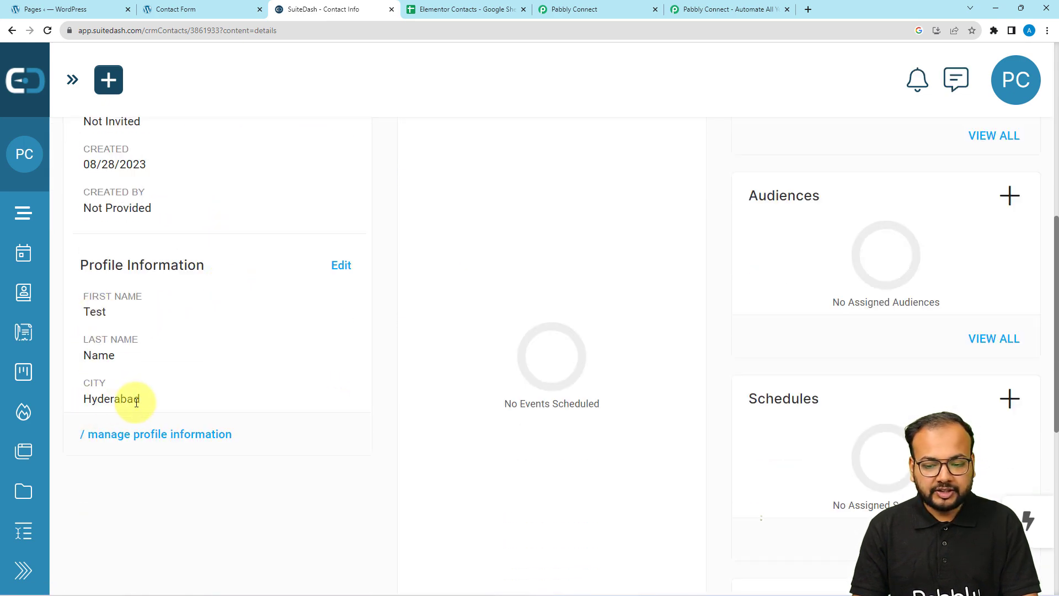
{"action": "scroll", "coordinate": [267, 371], "scroll_direction": "up", "scroll_amount": 4}
Return to Pabbly Connect and add a Google Sheets action with the Add New Row event after the SuiteDash step.
{"action": "left_click", "coordinate": [591, 9]}
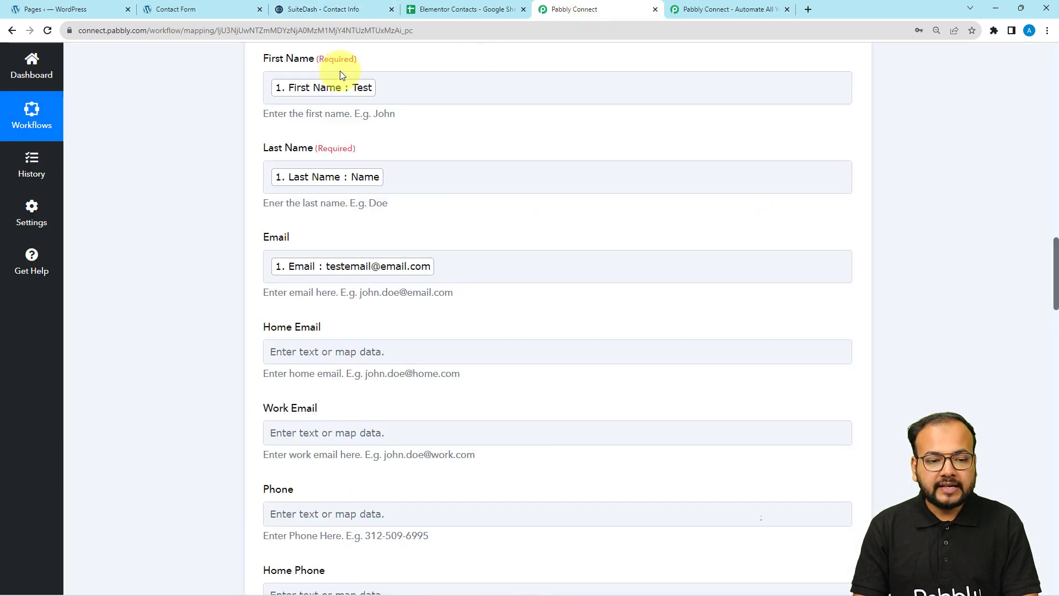
{"action": "scroll", "coordinate": [235, 113], "scroll_direction": "down", "scroll_amount": 15}
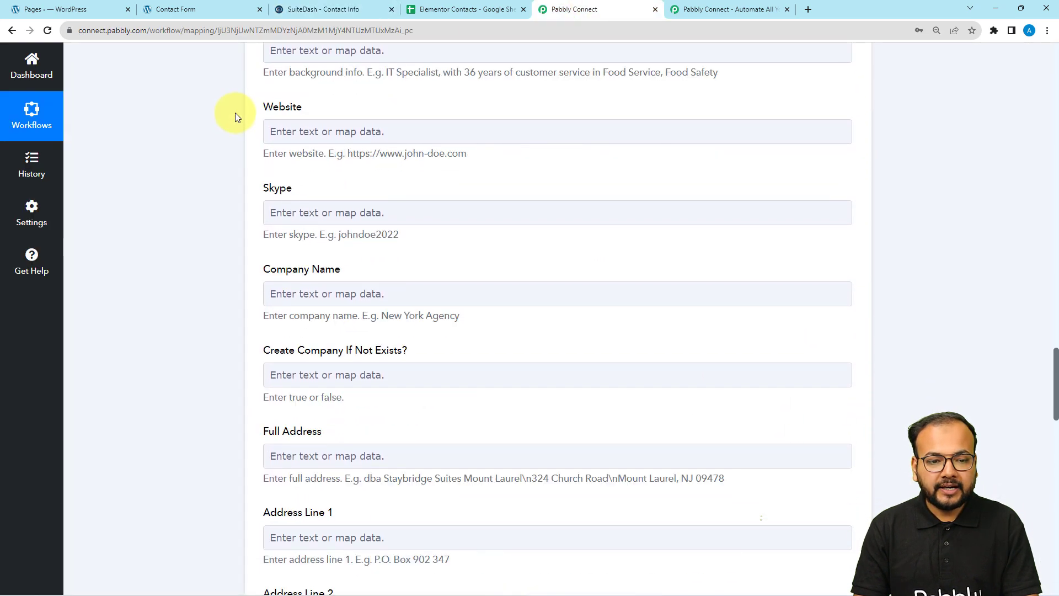
{"action": "scroll", "coordinate": [235, 113], "scroll_direction": "down", "scroll_amount": 20}
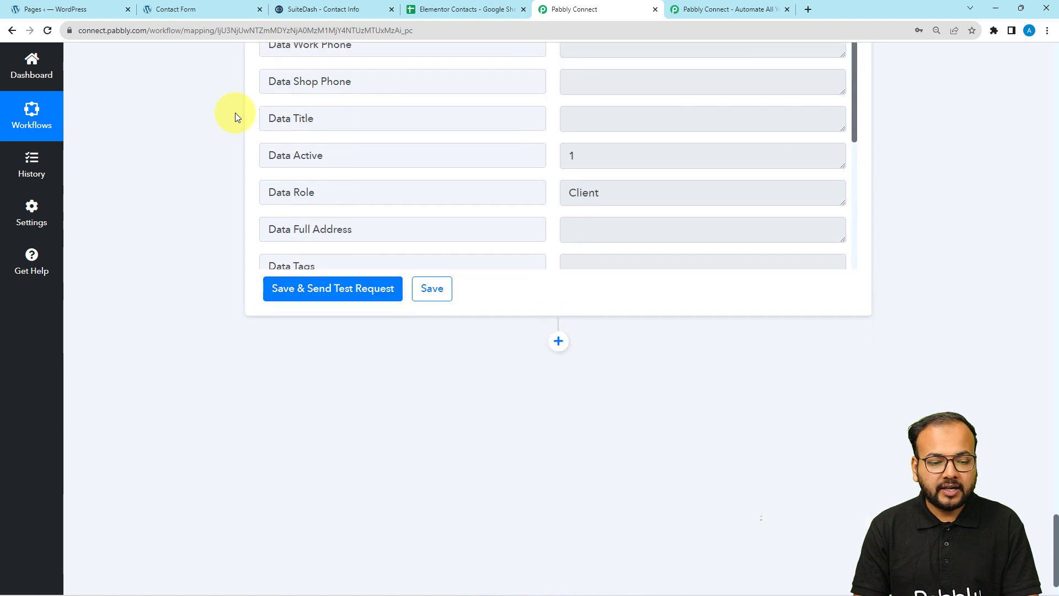
{"action": "scroll", "coordinate": [235, 112], "scroll_direction": "down", "scroll_amount": 1}
{"action": "left_click", "coordinate": [559, 285]}
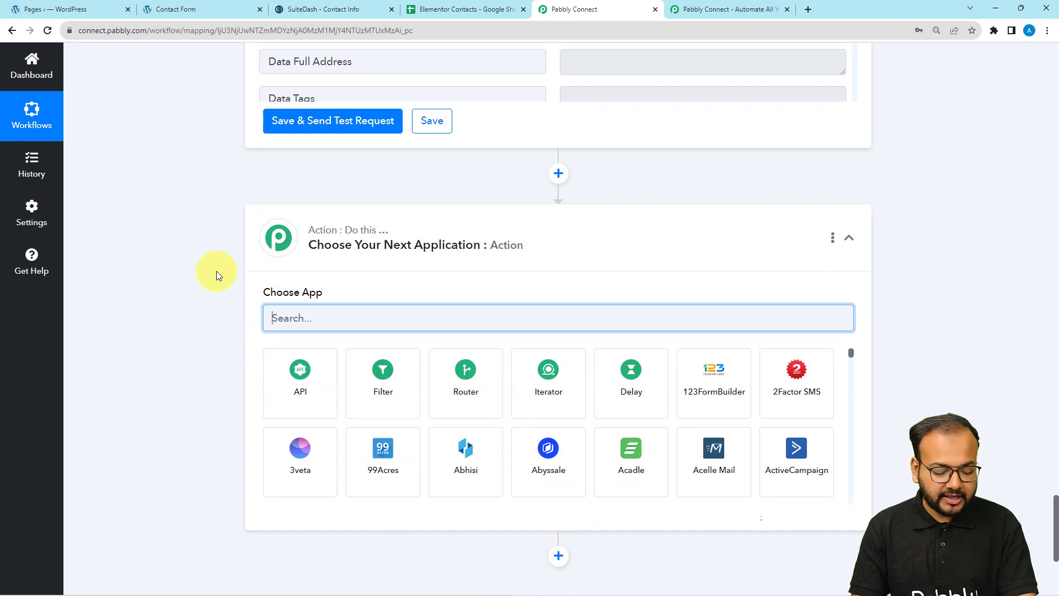
{"action": "type", "text": "sheet"}
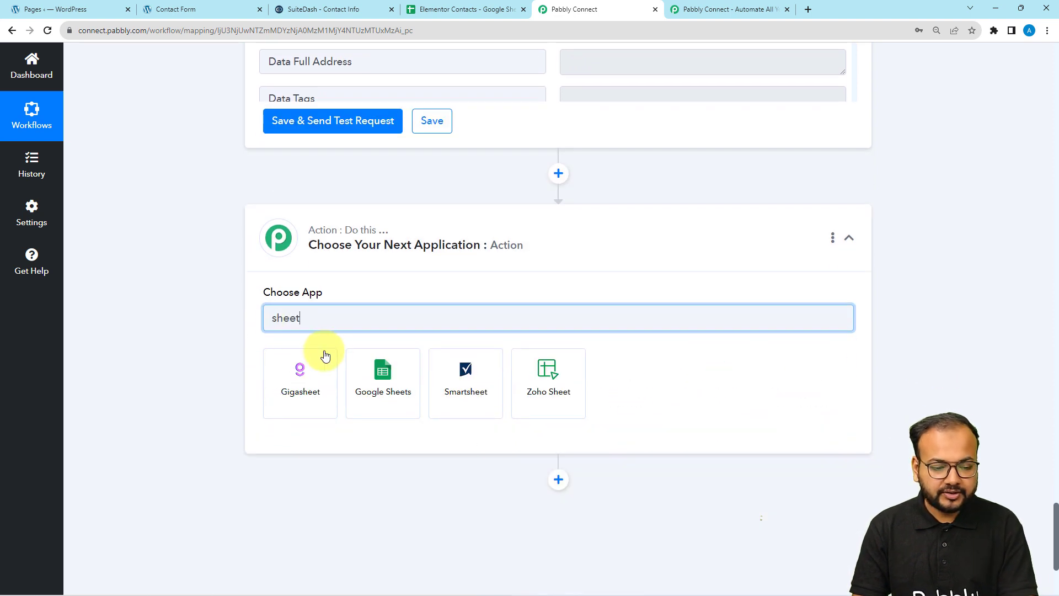
{"action": "left_click", "coordinate": [384, 378]}
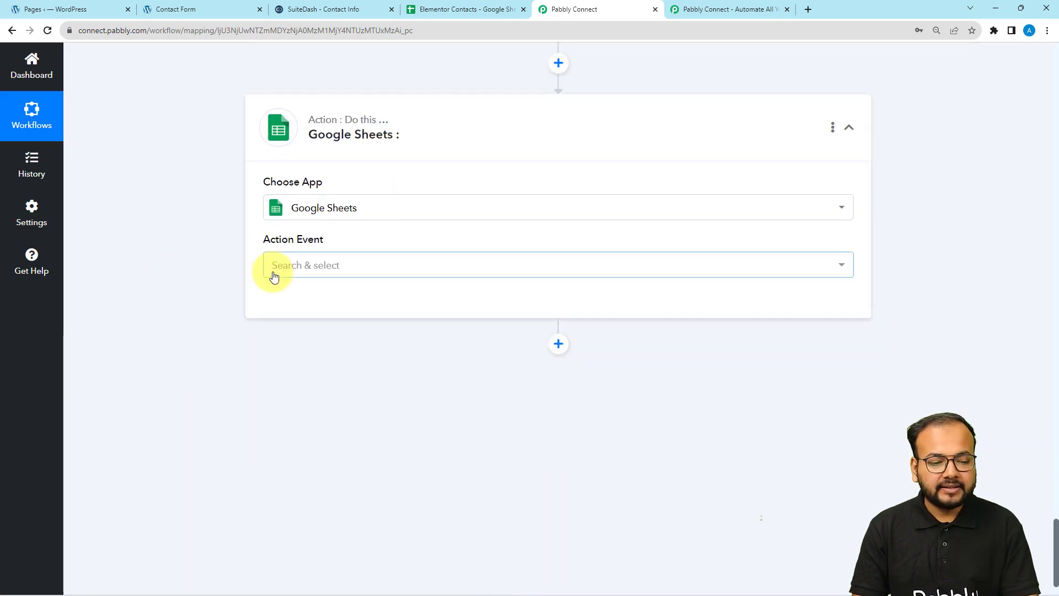
{"action": "left_click", "coordinate": [274, 276]}
{"action": "left_click", "coordinate": [288, 338]}
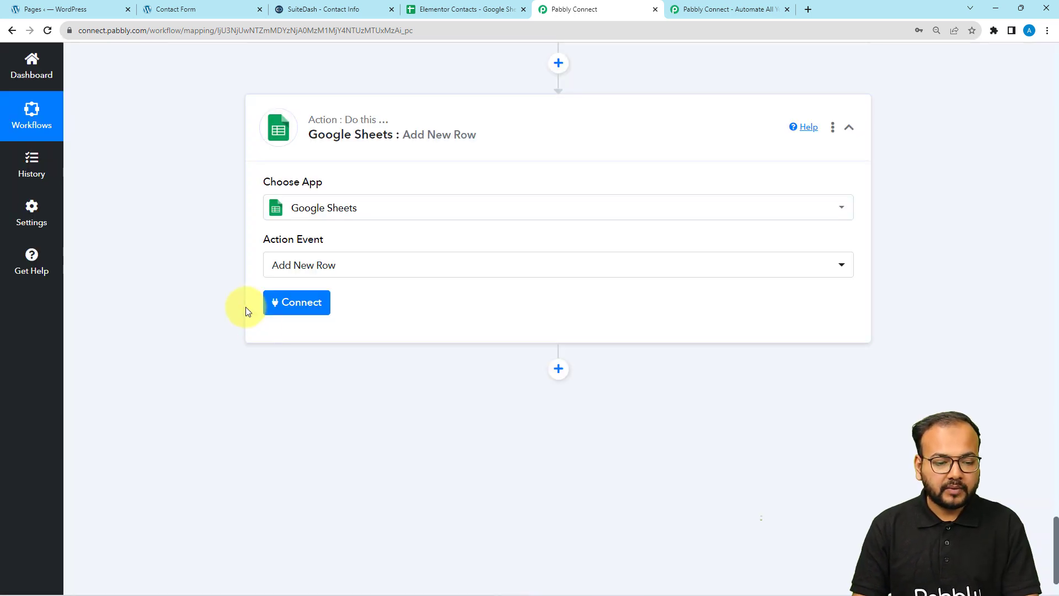
Connect the Google Sheets action through a new connection, authorizing Pabbly Connect Sheets with the Pabbly Google account.
{"action": "left_click", "coordinate": [279, 302]}
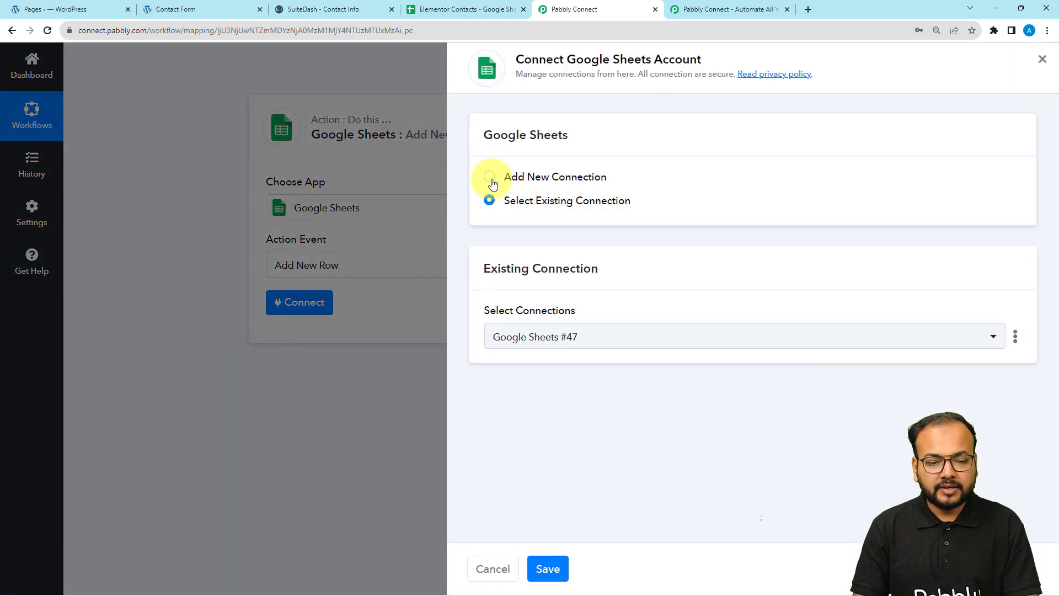
{"action": "left_click", "coordinate": [491, 178]}
{"action": "left_click", "coordinate": [541, 346]}
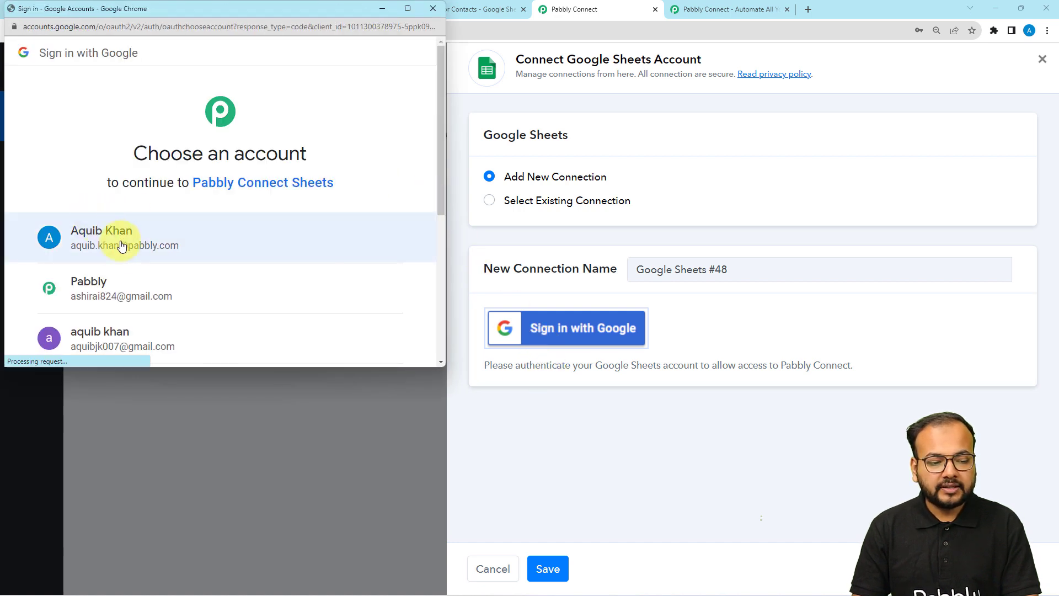
{"action": "left_click", "coordinate": [116, 295]}
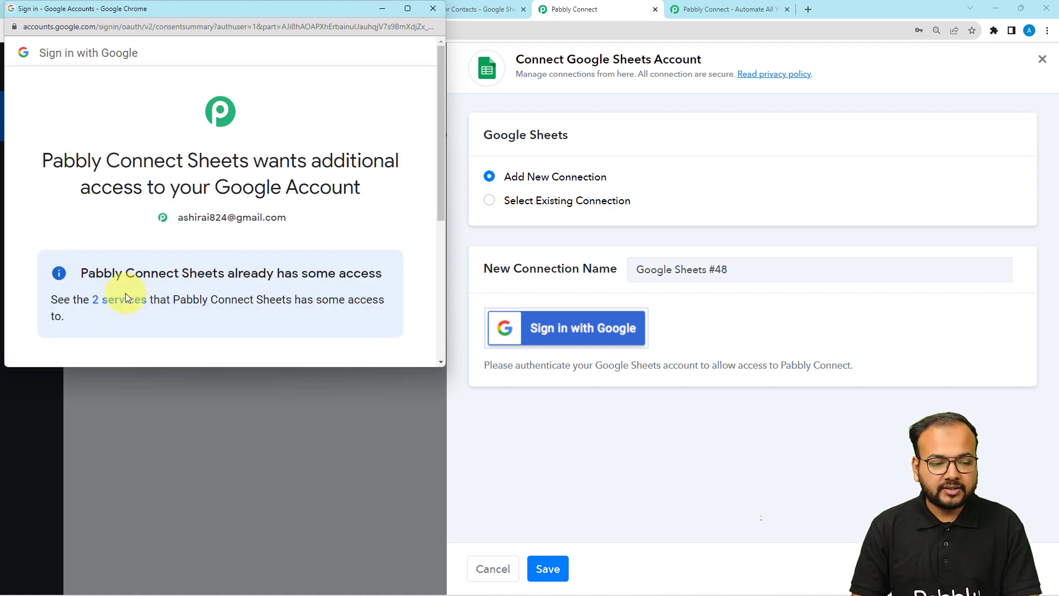
{"action": "scroll", "coordinate": [124, 293], "scroll_direction": "down", "scroll_amount": 5}
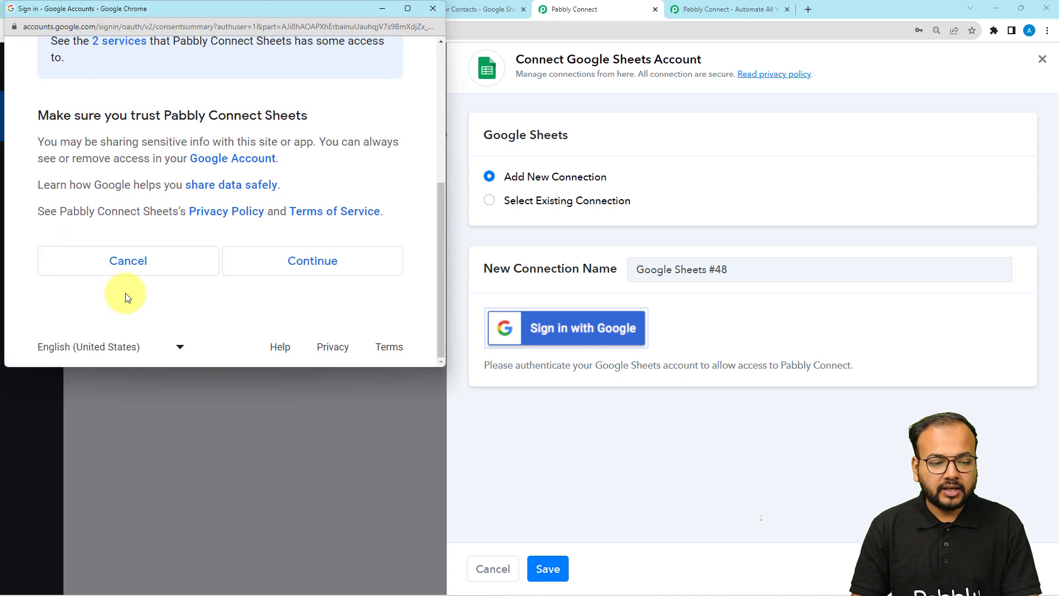
{"action": "left_click", "coordinate": [251, 275]}
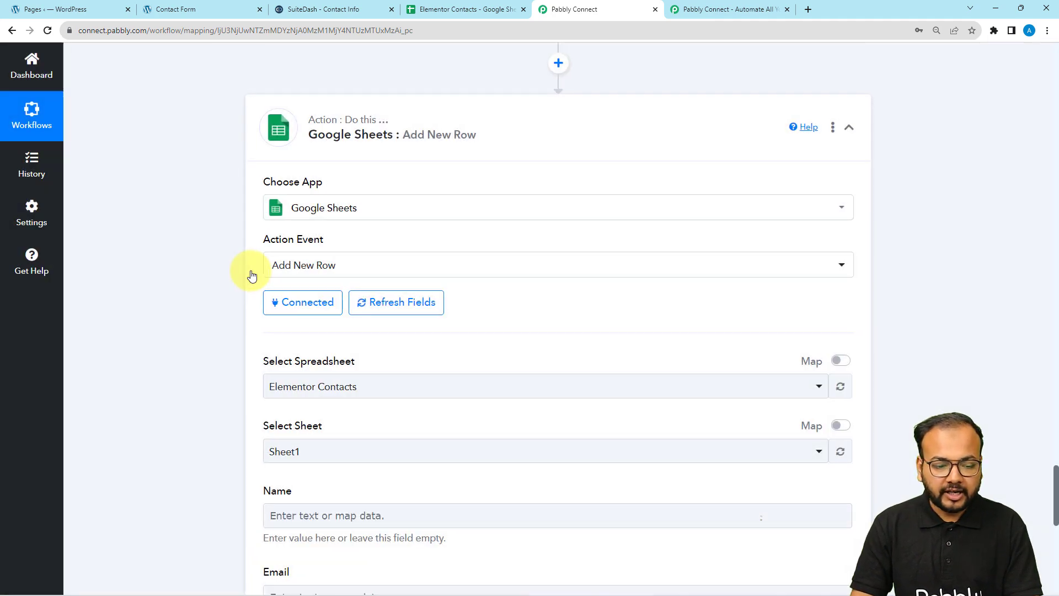
Check the spreadsheet's title in Google Sheets, and select Elementor Contacts as the spreadsheet for the action in Pabbly Connect.
{"action": "scroll", "coordinate": [252, 274], "scroll_direction": "down", "scroll_amount": 3}
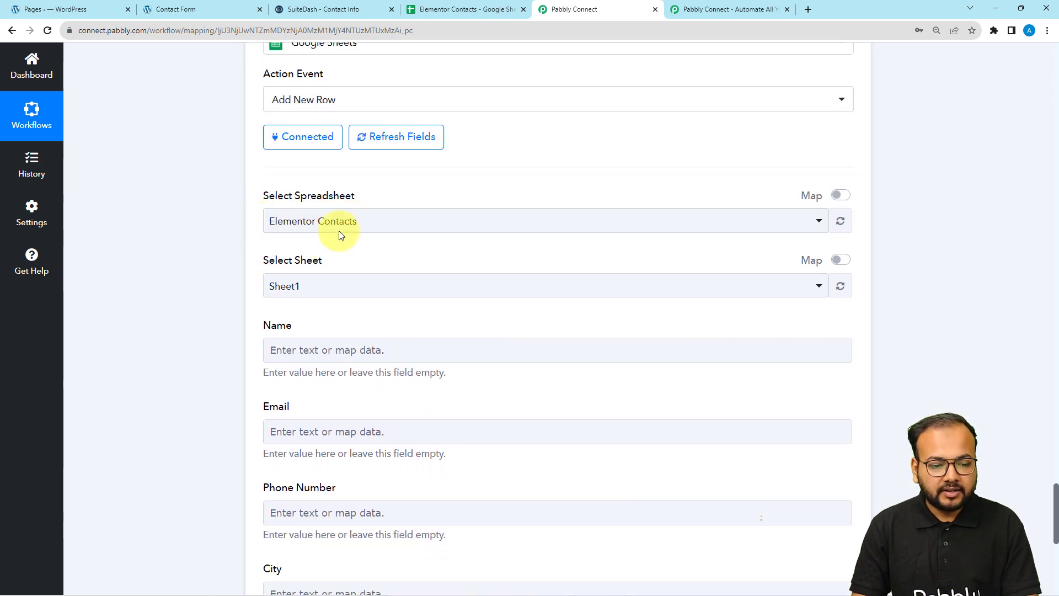
{"action": "left_click", "coordinate": [445, 11]}
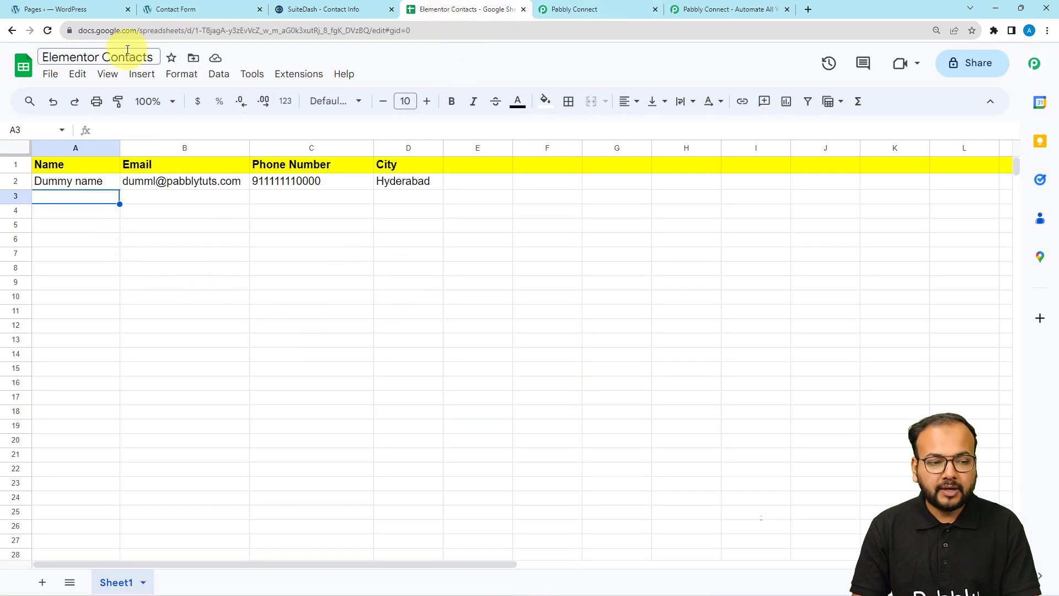
{"action": "left_click", "coordinate": [587, 9]}
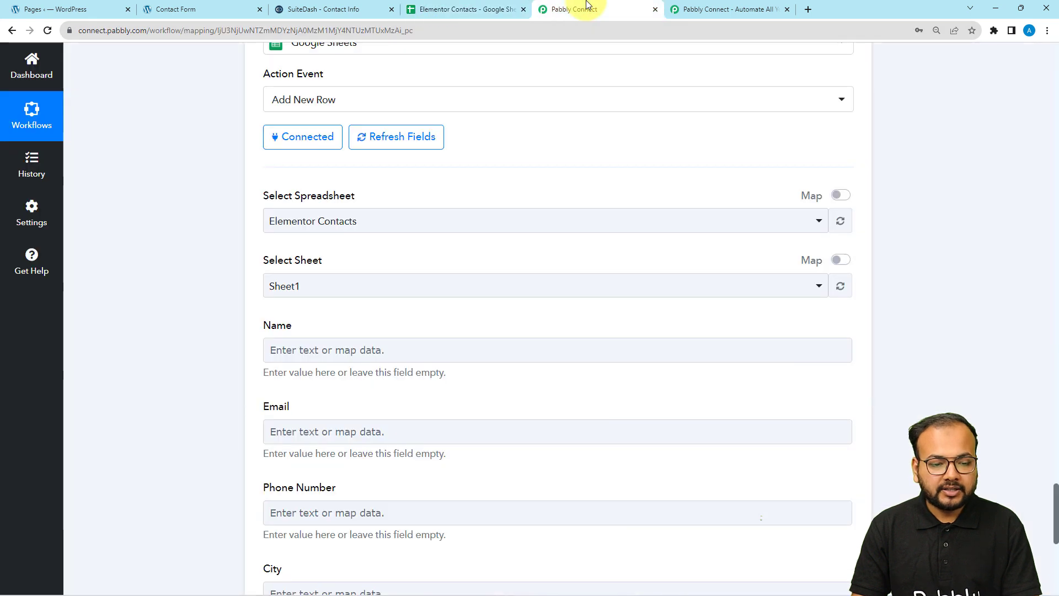
{"action": "left_click", "coordinate": [372, 226]}
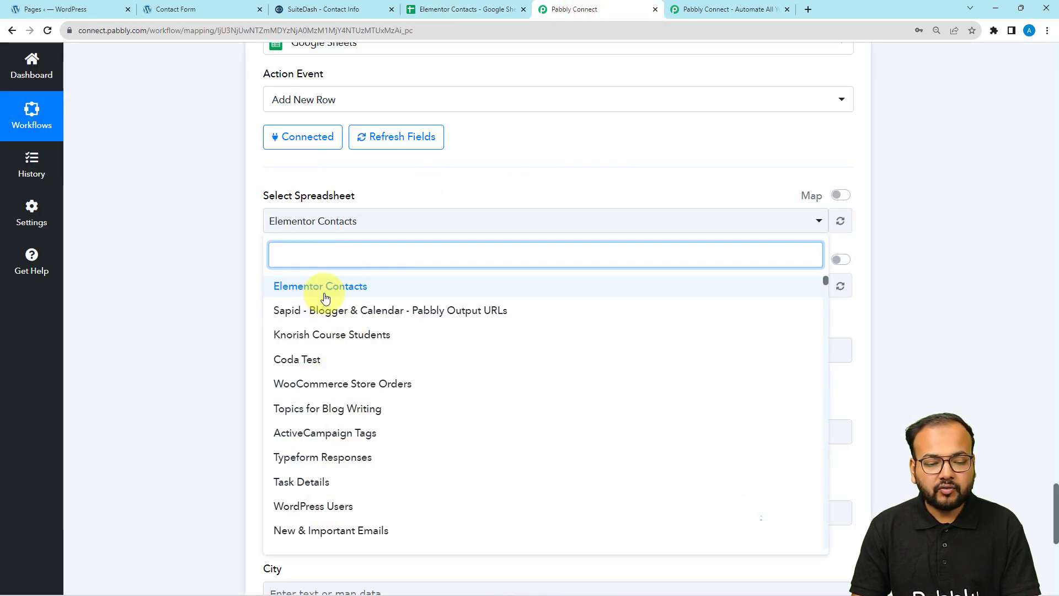
{"action": "left_click", "coordinate": [289, 290]}
{"action": "scroll", "coordinate": [231, 258], "scroll_direction": "down", "scroll_amount": 2}
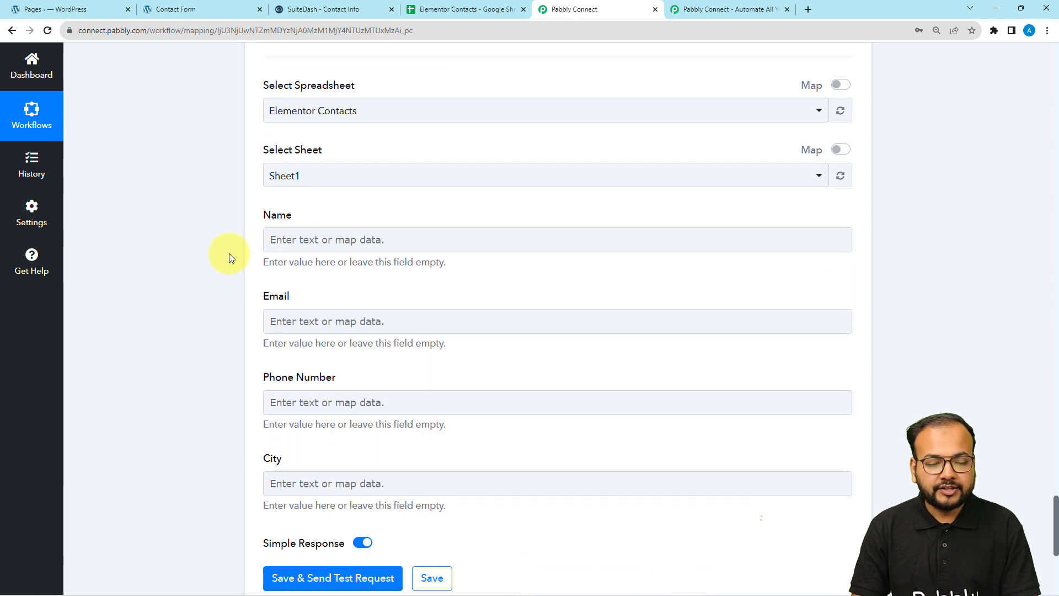
{"action": "scroll", "coordinate": [229, 253], "scroll_direction": "down", "scroll_amount": 1}
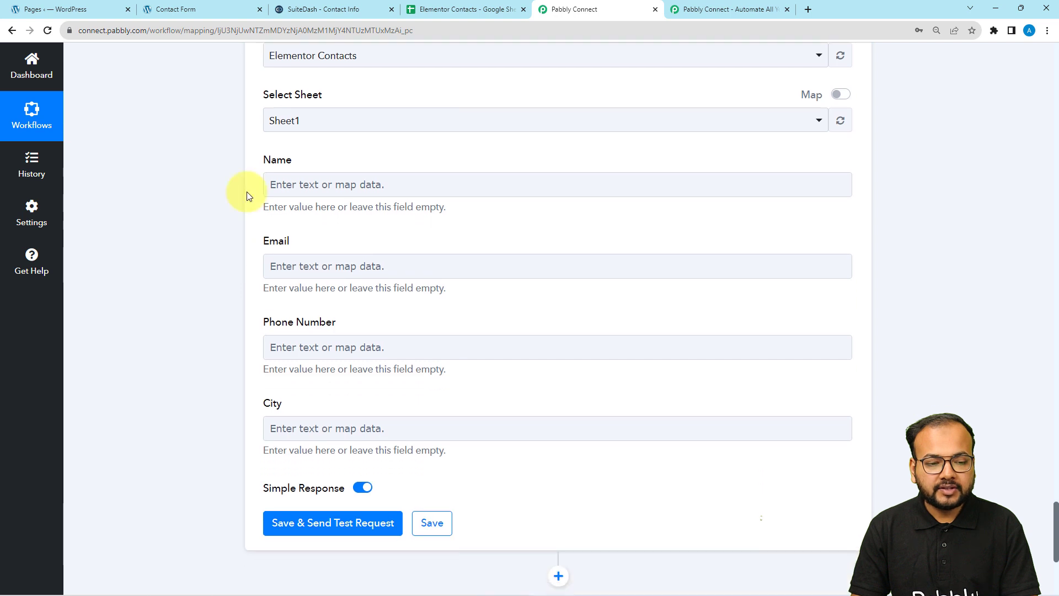
Compare the sheet name and column headings of the Elementor Contacts spreadsheet with the action's fields in Pabbly Connect.
{"action": "left_click", "coordinate": [484, 9]}
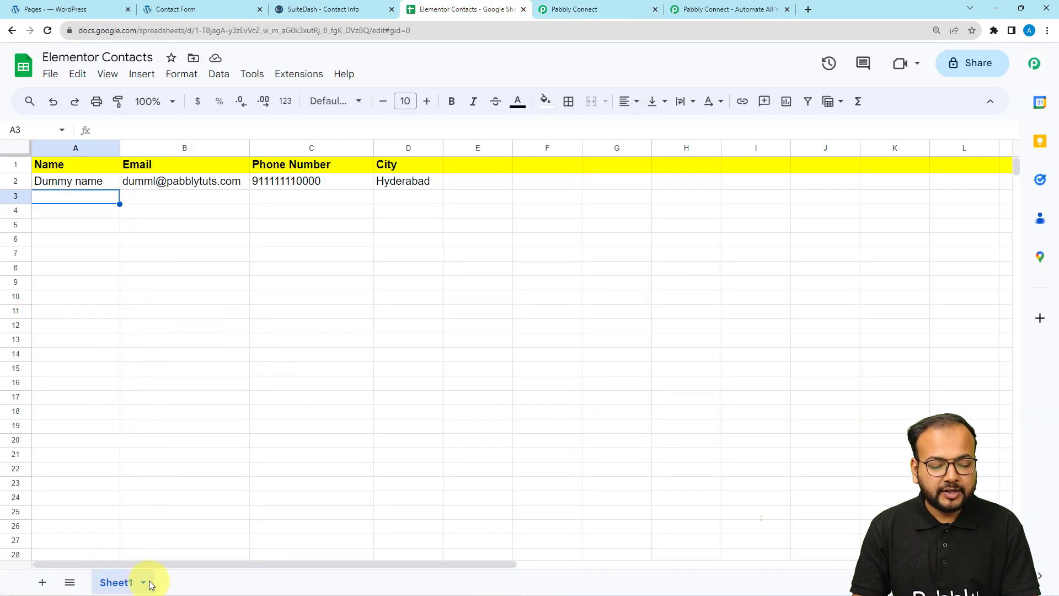
{"action": "left_click", "coordinate": [571, 16]}
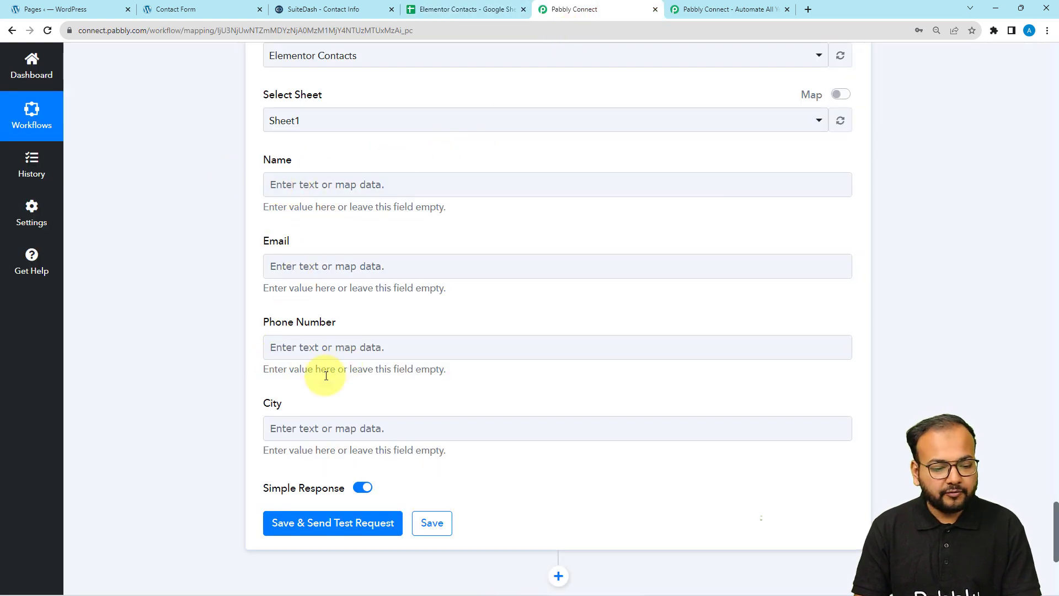
{"action": "left_click", "coordinate": [442, 9]}
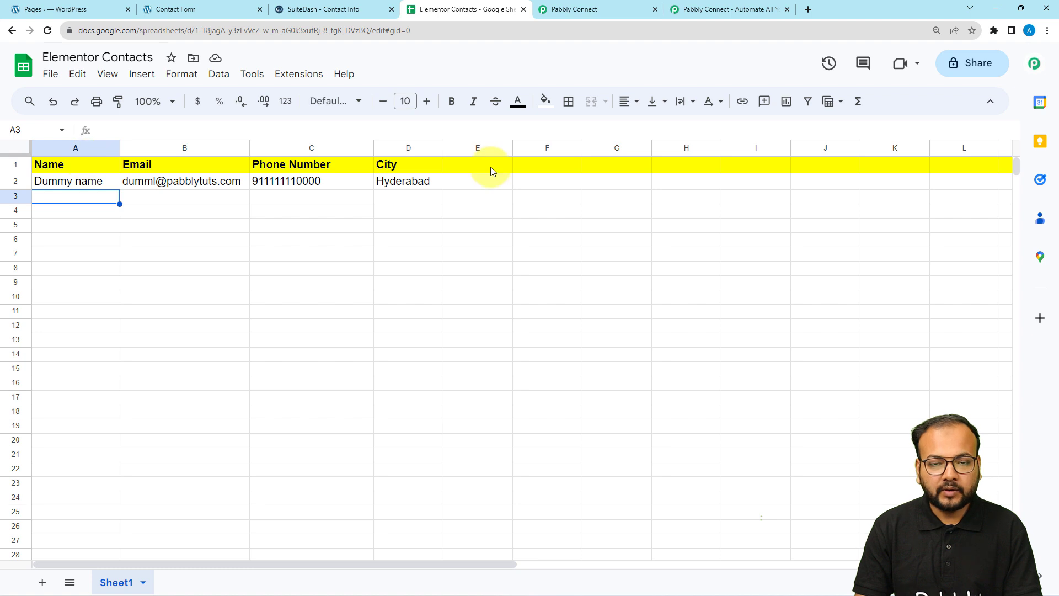
{"action": "left_click", "coordinate": [588, 6]}
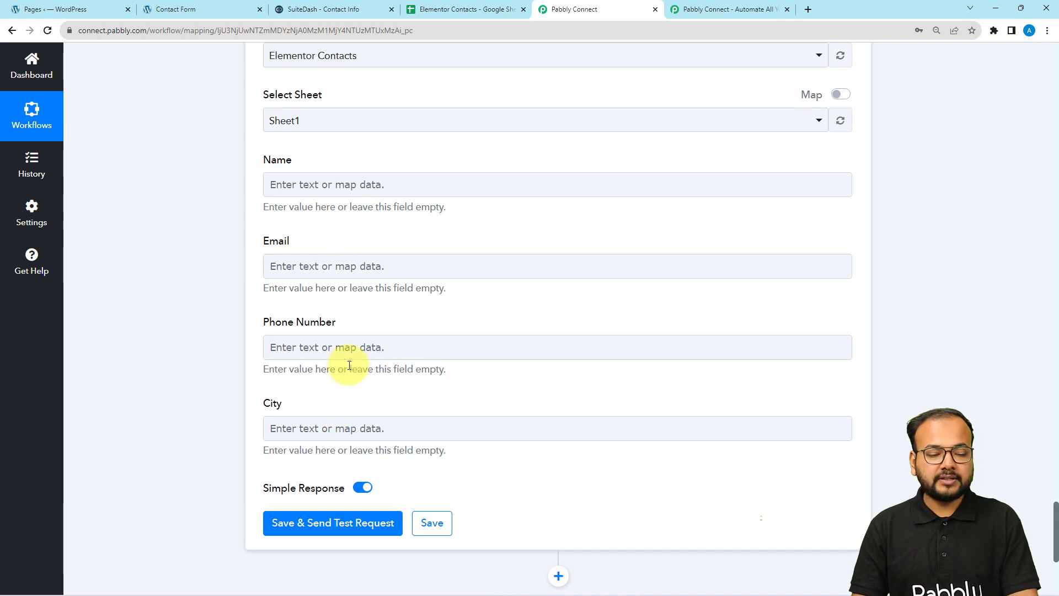
{"action": "left_click", "coordinate": [375, 183]}
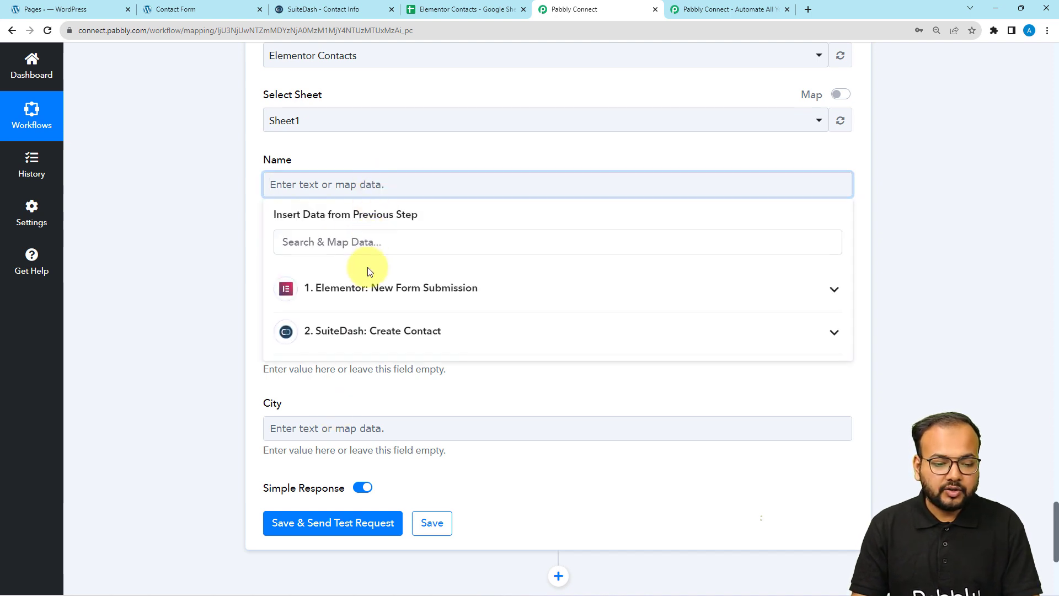
{"action": "left_click", "coordinate": [366, 288]}
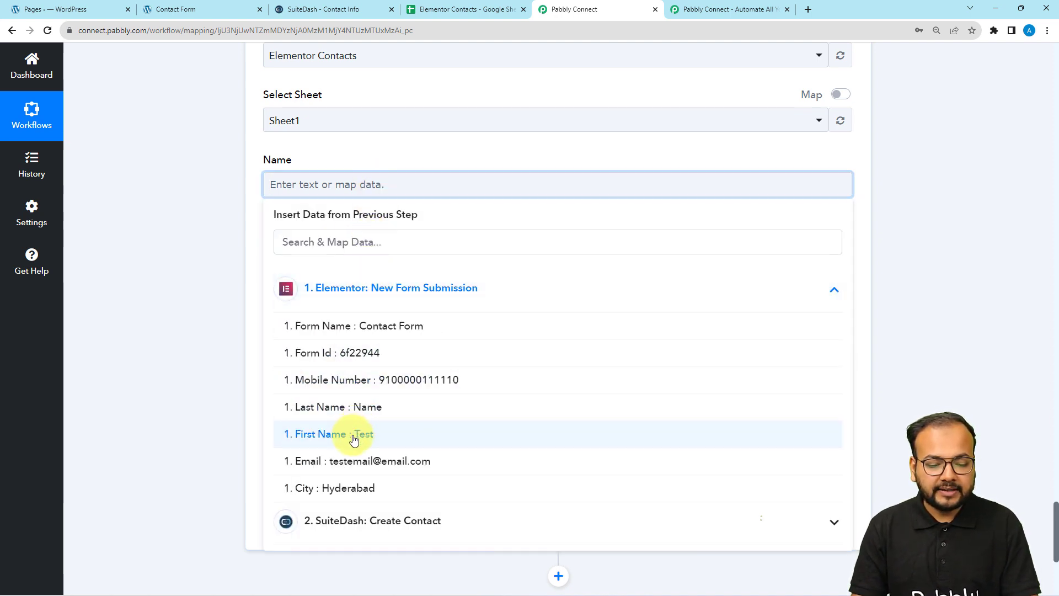
{"action": "left_click", "coordinate": [362, 406]}
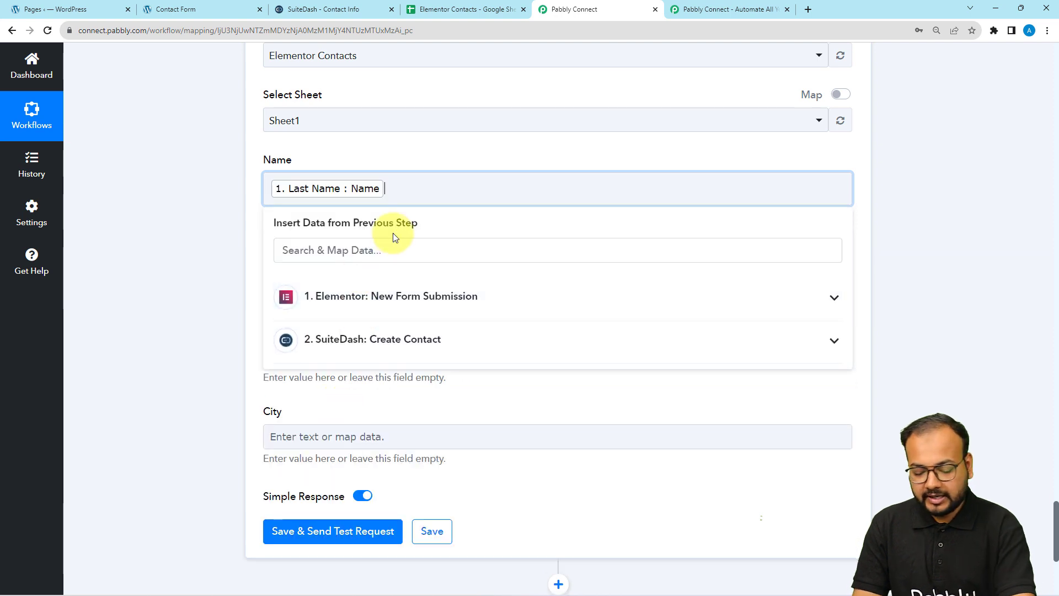
{"action": "key", "text": "BackSpace"}
Map the Name field to the First Name followed by the Last Name from the Elementor form submission.
{"action": "left_click", "coordinate": [362, 292]}
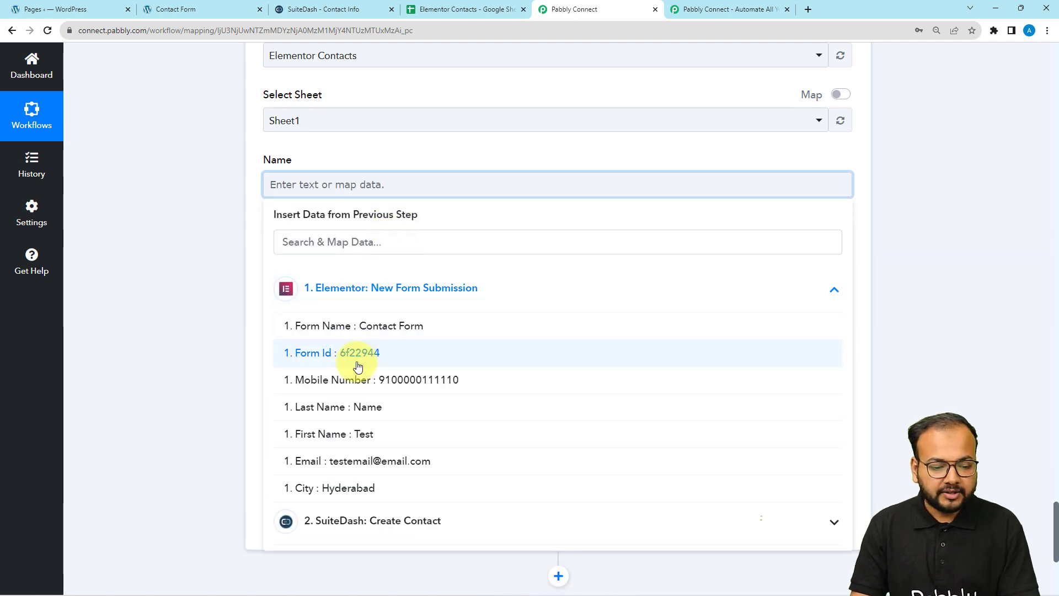
{"action": "left_click", "coordinate": [349, 435]}
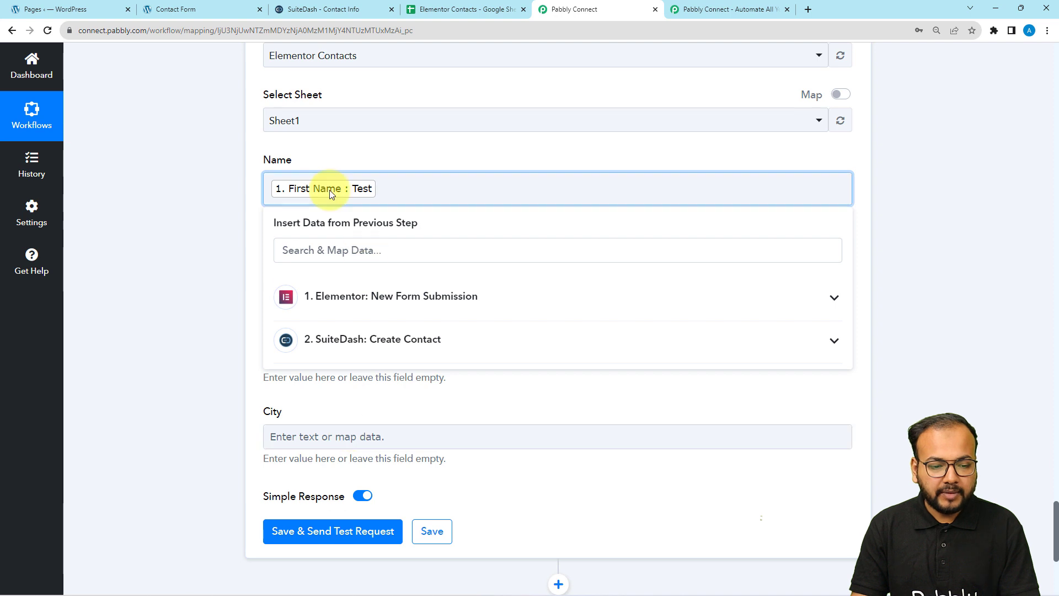
{"action": "left_click", "coordinate": [351, 298]}
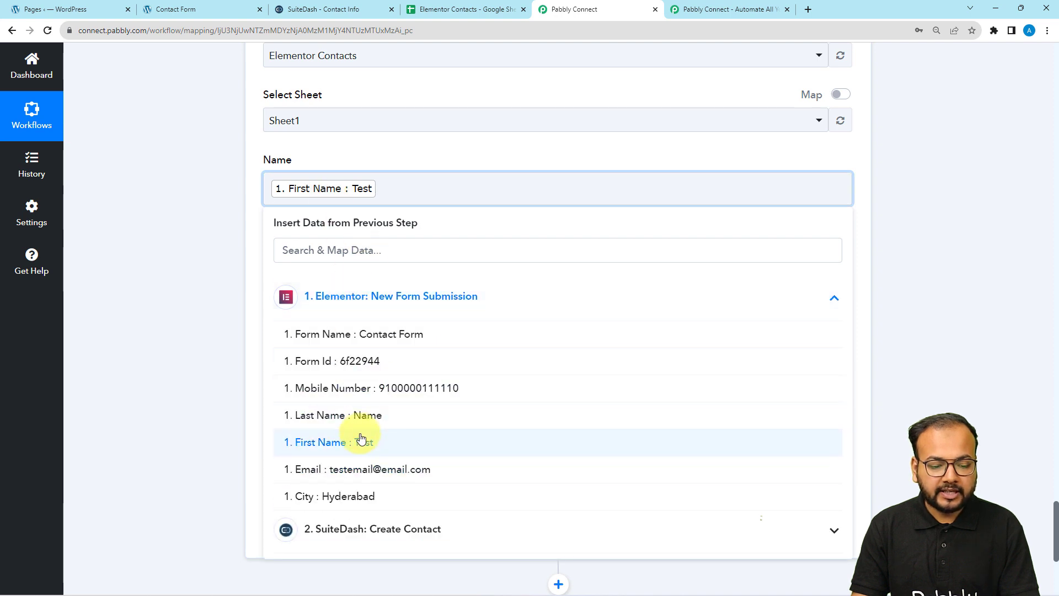
{"action": "left_click", "coordinate": [343, 413]}
{"action": "left_click", "coordinate": [242, 348]}
Map the Email field to the Elementor Email and the Phone Number field to the Elementor Mobile Number.
{"action": "left_click", "coordinate": [315, 274]}
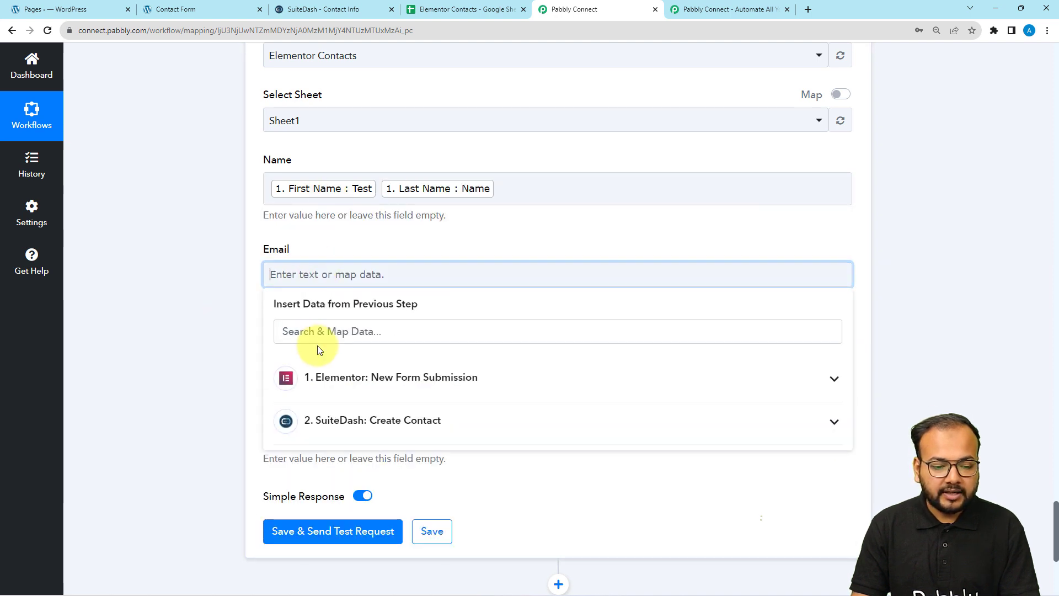
{"action": "left_click", "coordinate": [292, 378]}
{"action": "left_click", "coordinate": [359, 549]}
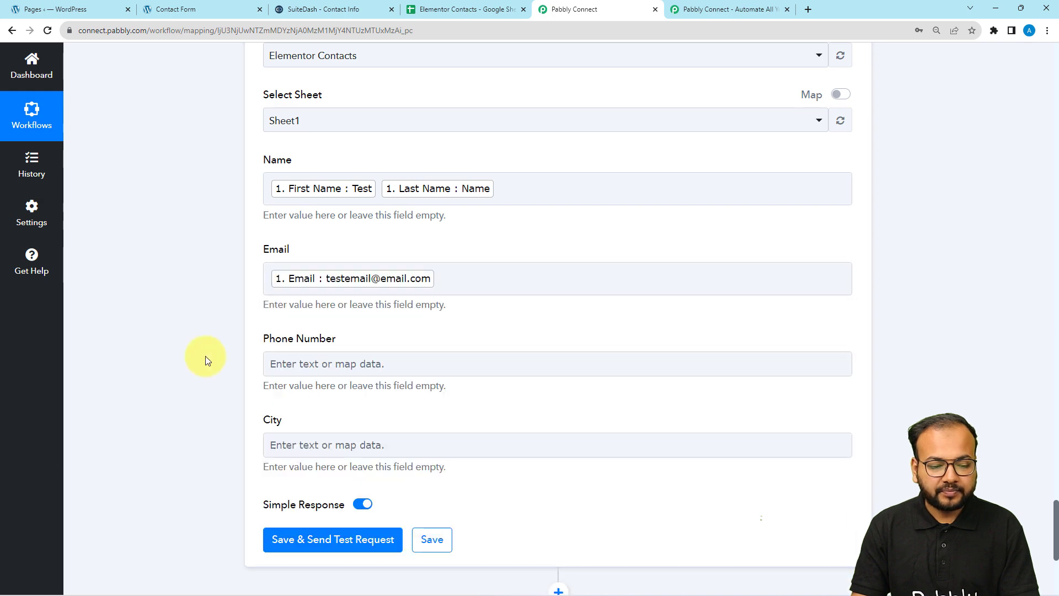
{"action": "scroll", "coordinate": [206, 356], "scroll_direction": "down", "scroll_amount": 2}
{"action": "left_click", "coordinate": [341, 254]}
{"action": "left_click", "coordinate": [341, 366]}
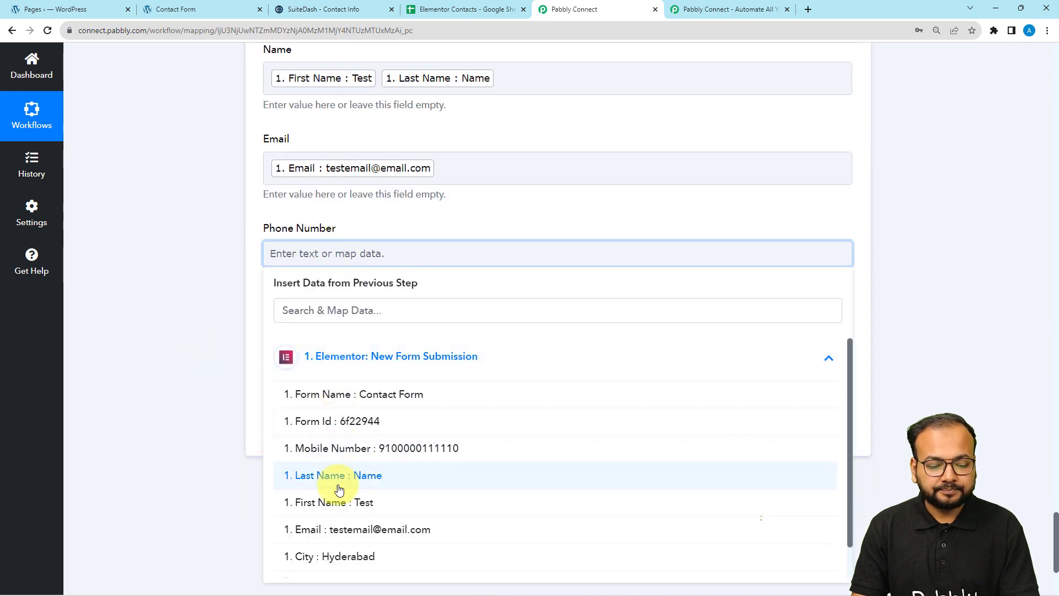
{"action": "left_click", "coordinate": [347, 447]}
Map the City field to the City from the Elementor form submission.
{"action": "left_click", "coordinate": [279, 343]}
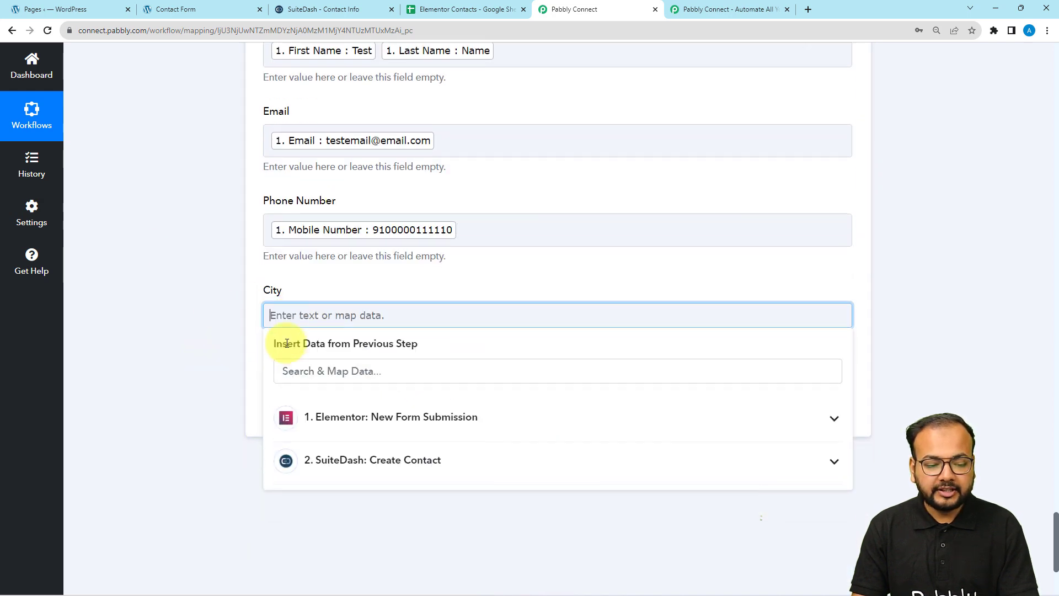
{"action": "scroll", "coordinate": [309, 309], "scroll_direction": "down", "scroll_amount": 2}
{"action": "left_click", "coordinate": [331, 280]}
{"action": "left_click", "coordinate": [348, 479]}
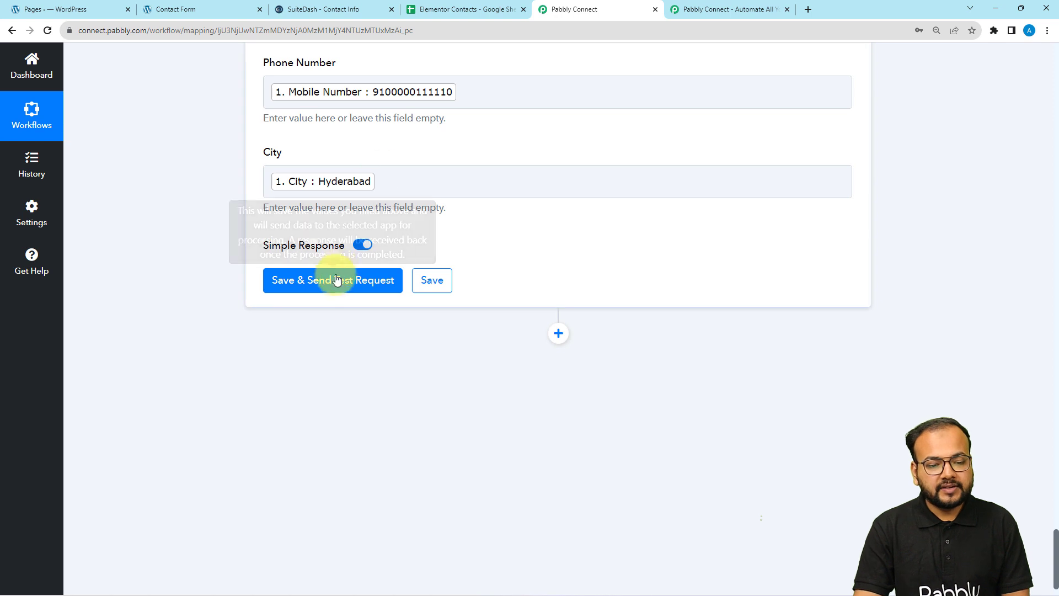
Save the Google Sheets action with a test request and check the Elementor Contacts spreadsheet for the new row.
{"action": "left_click", "coordinate": [454, 8]}
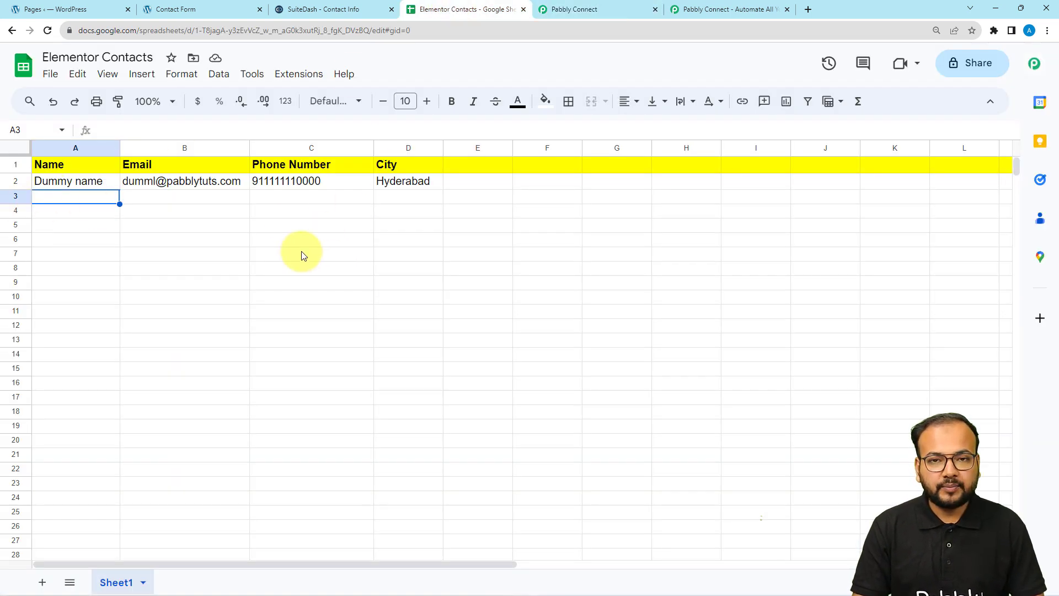
{"action": "left_click", "coordinate": [577, 10]}
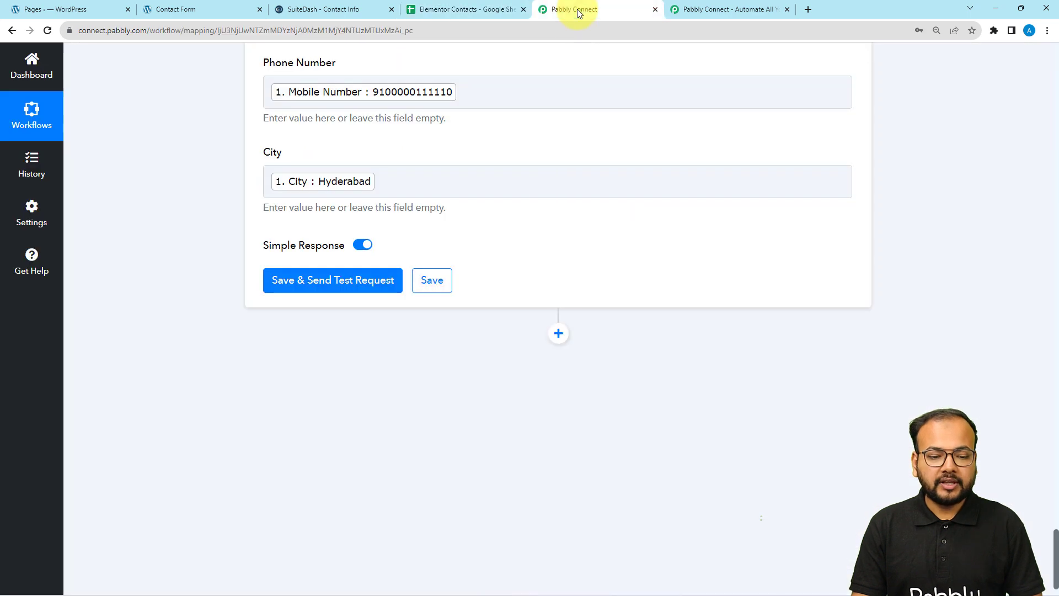
{"action": "left_click", "coordinate": [357, 288]}
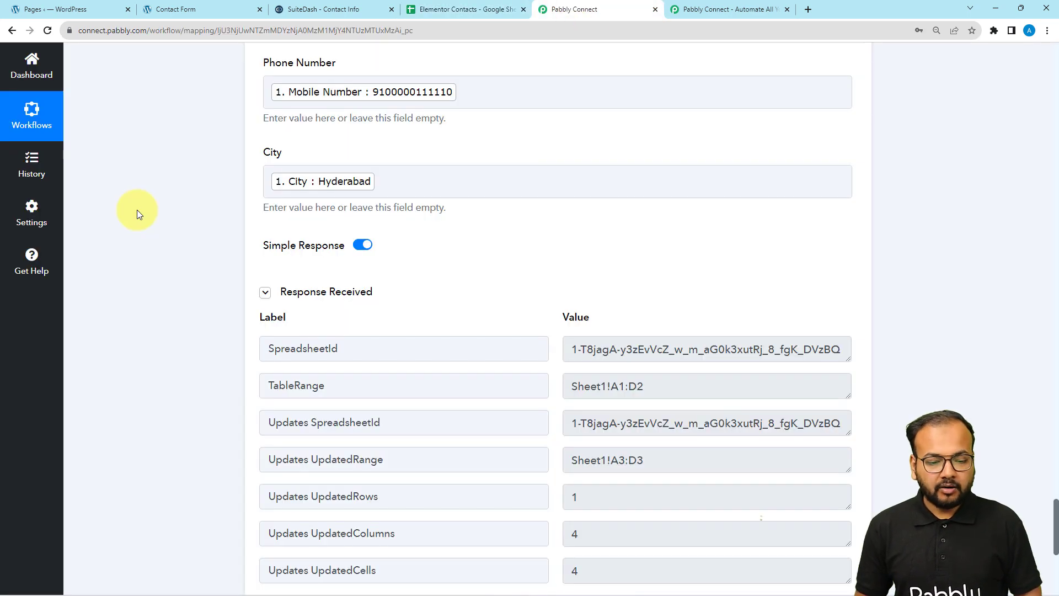
{"action": "scroll", "coordinate": [137, 210], "scroll_direction": "down", "scroll_amount": 3}
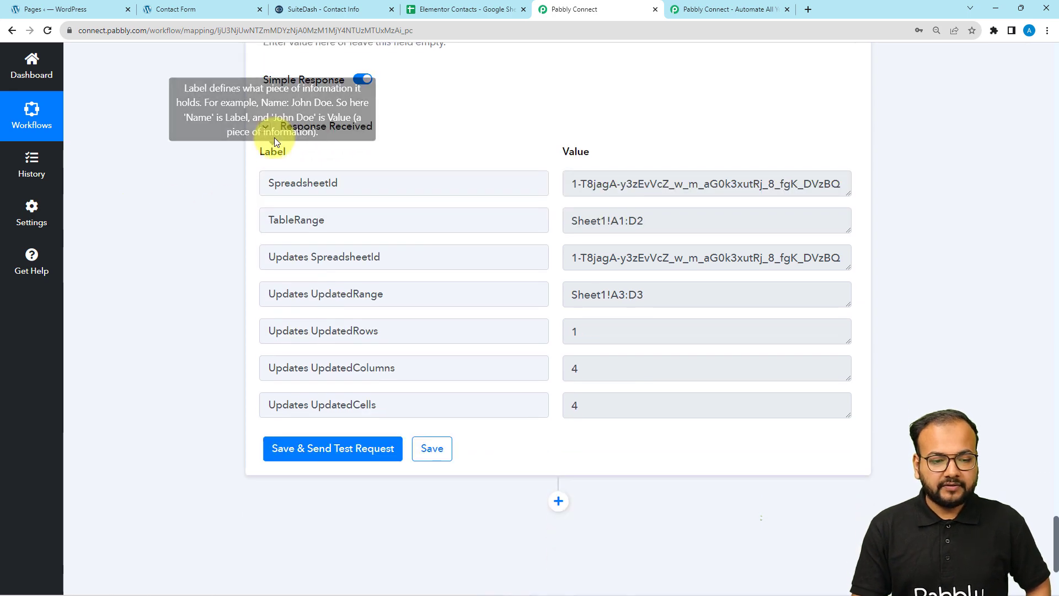
{"action": "left_click", "coordinate": [326, 126]}
{"action": "left_click", "coordinate": [415, 17]}
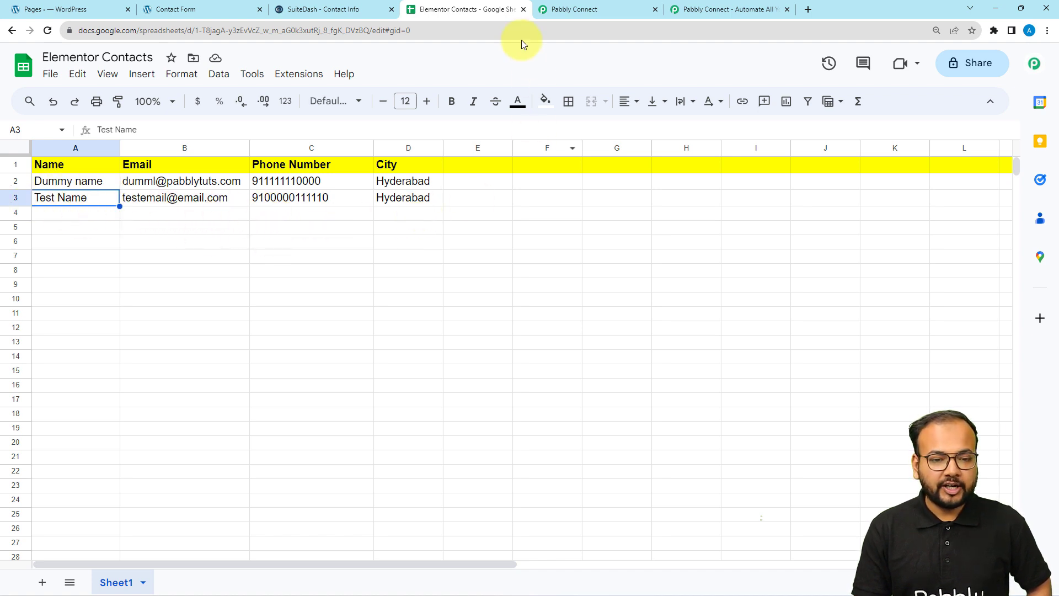
Return to Pabbly Connect, collapse all three workflow steps to review the whole workflow, and recheck the Elementor Contacts spreadsheet.
{"action": "left_click", "coordinate": [558, 11]}
{"action": "scroll", "coordinate": [1049, 93], "scroll_direction": "up", "scroll_amount": 20}
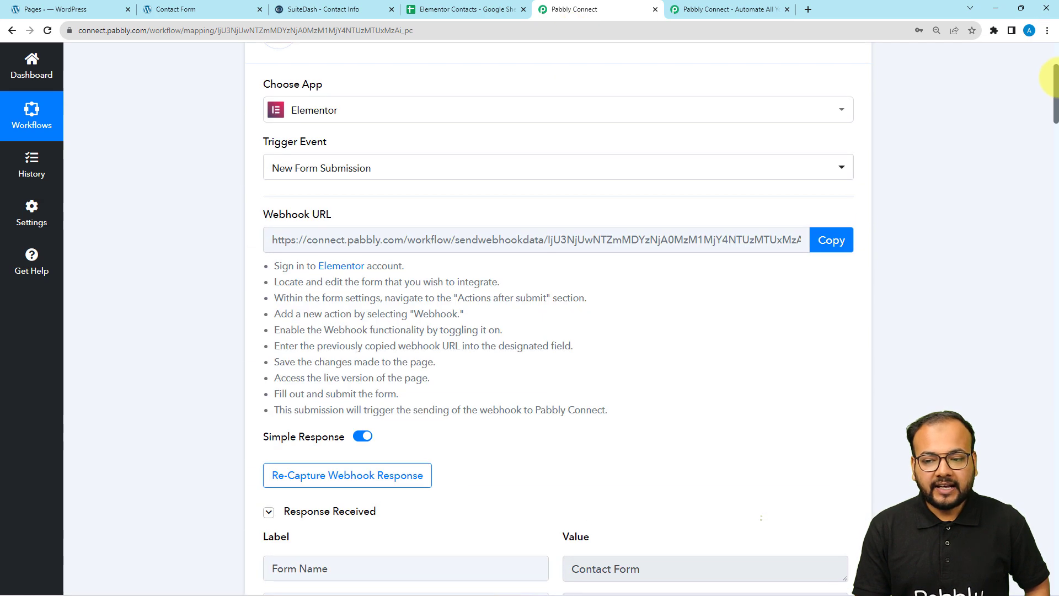
{"action": "scroll", "coordinate": [1051, 77], "scroll_direction": "up", "scroll_amount": 4}
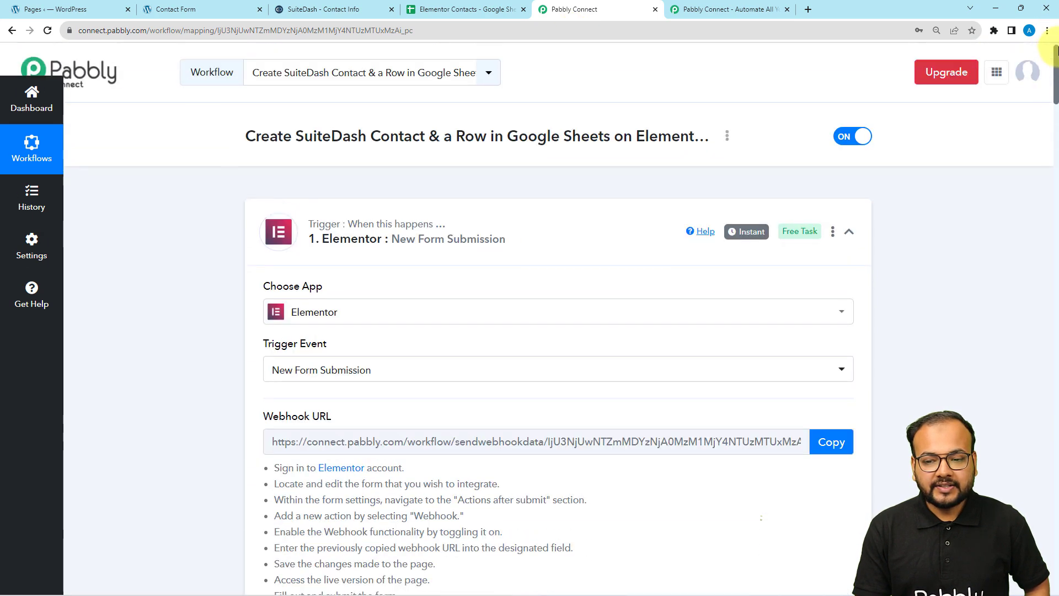
{"action": "left_click", "coordinate": [850, 232]}
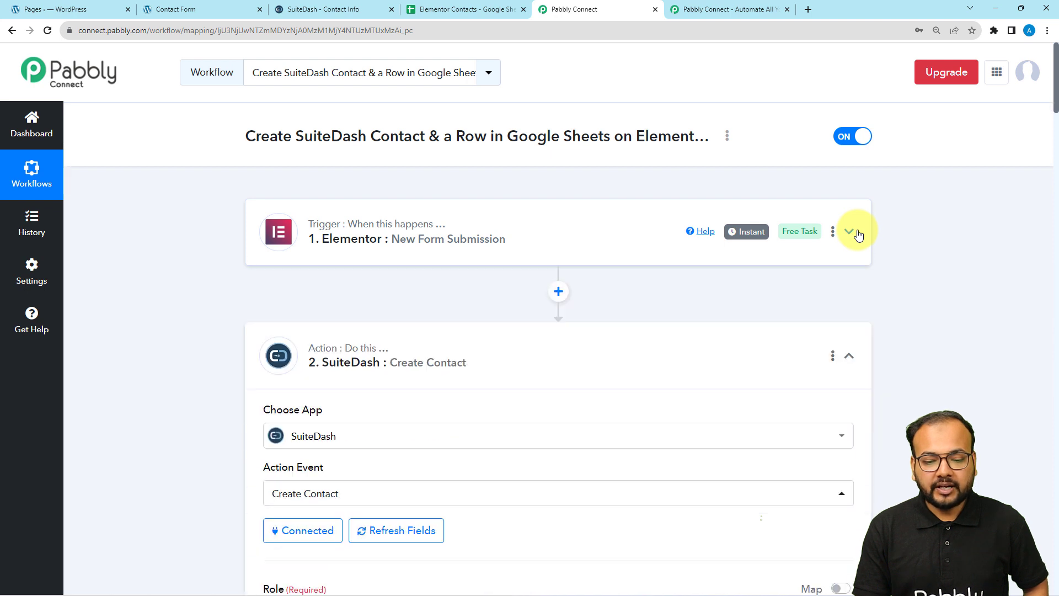
{"action": "left_click", "coordinate": [849, 356]}
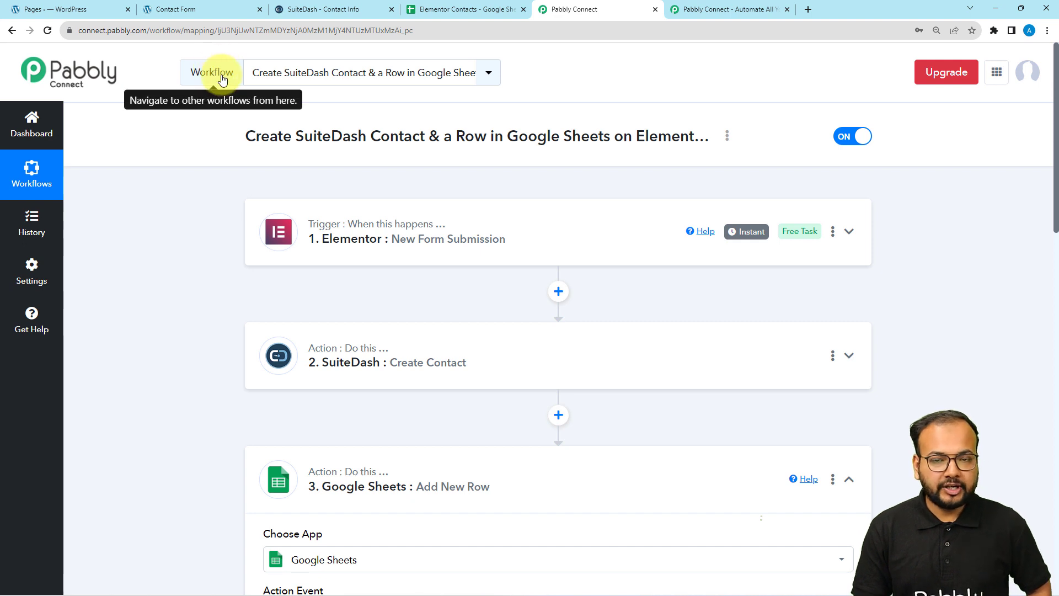
{"action": "left_click", "coordinate": [438, 6]}
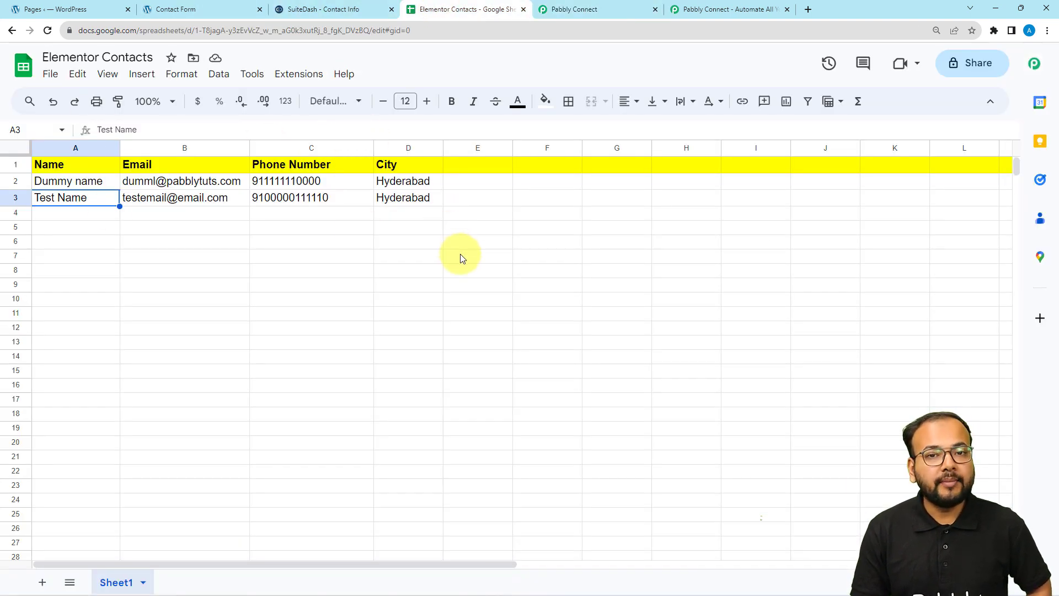
{"action": "left_click", "coordinate": [609, 10]}
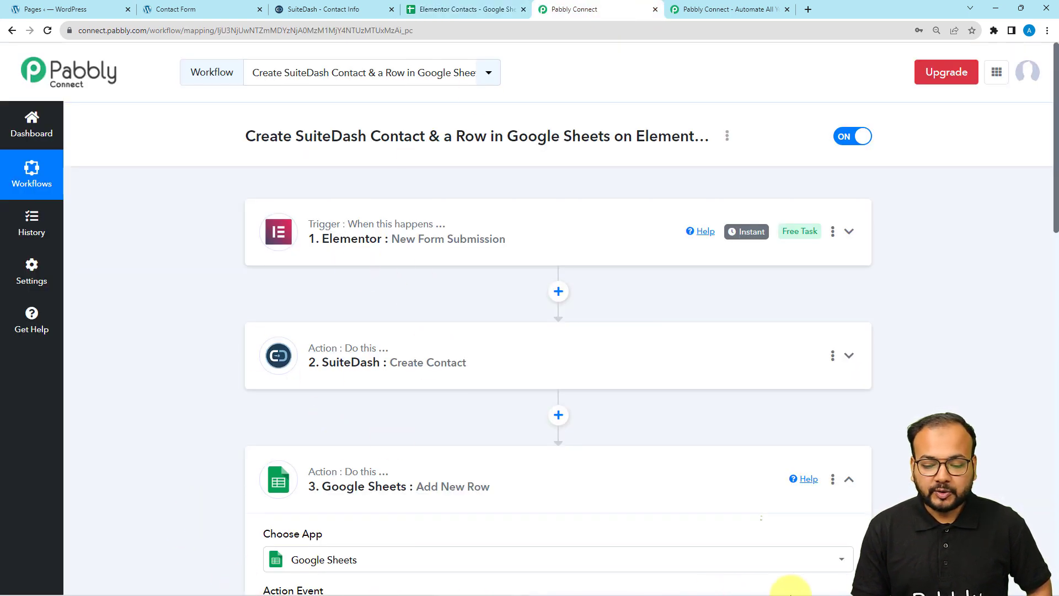
{"action": "left_click", "coordinate": [850, 480]}
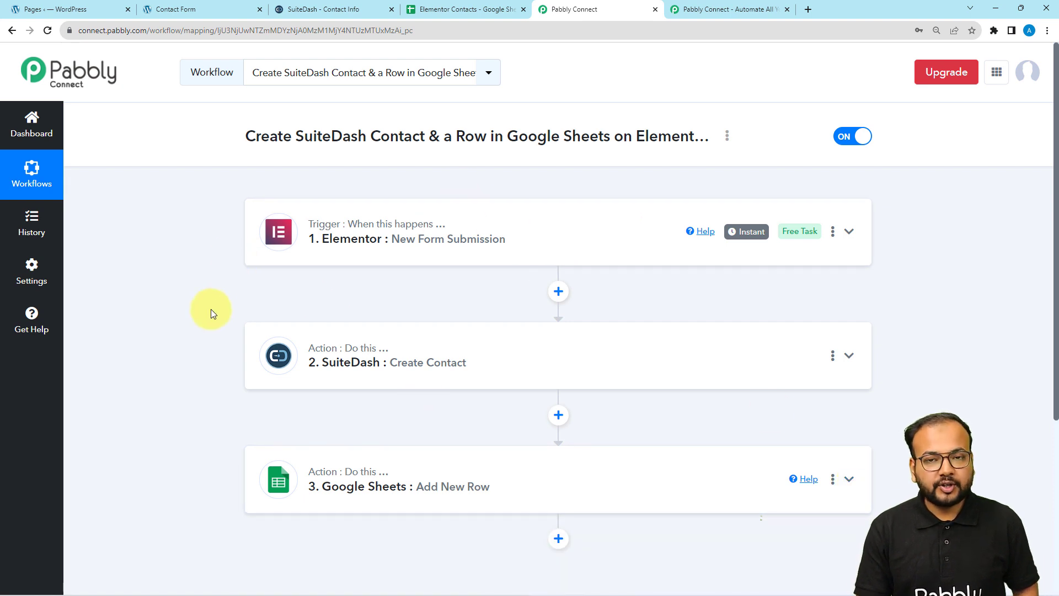